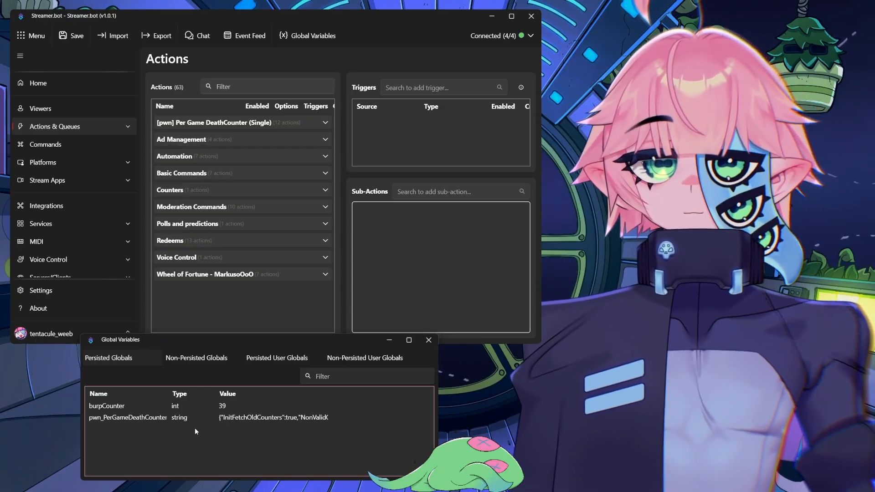
# Add a persisted global variable named pet_exp with the value 0
pyautogui.rightClick(182, 430)
pyautogui.click(206, 439)
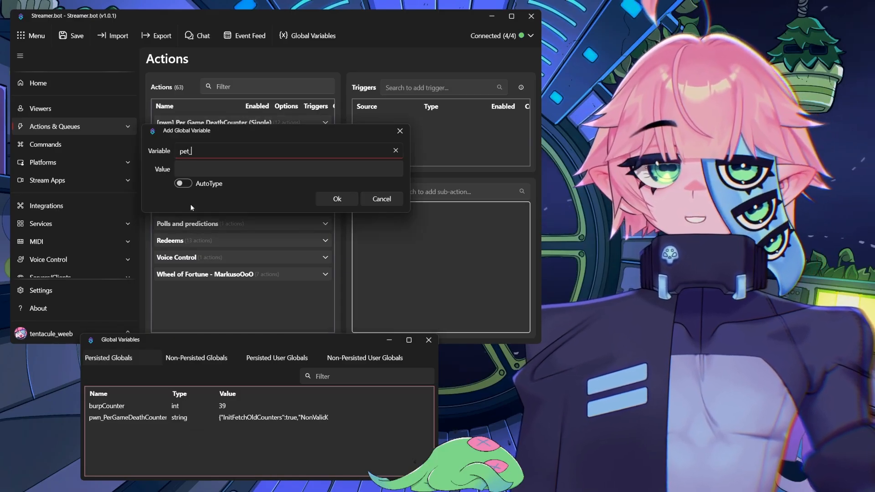
pyautogui.press('Tab')
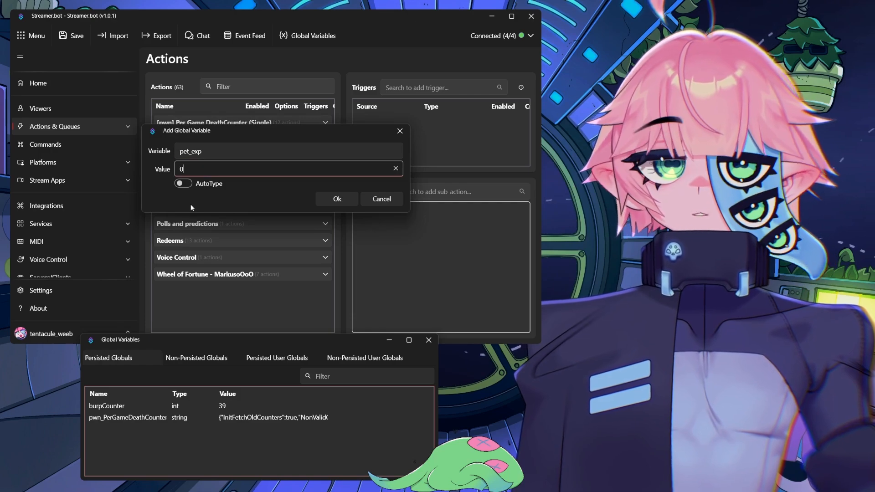
pyautogui.press('Return')
# Add a second persisted global variable named pet_stage with the value 1
pyautogui.rightClick(113, 441)
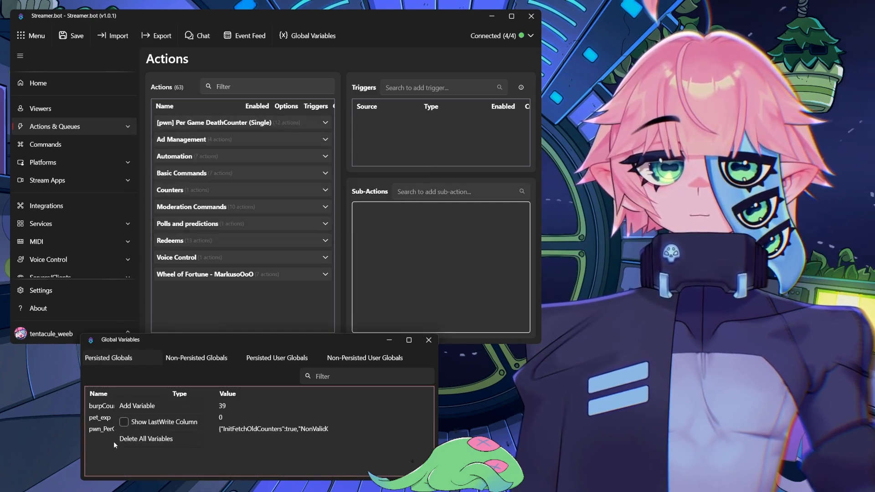
pyautogui.click(136, 403)
pyautogui.write('pet')
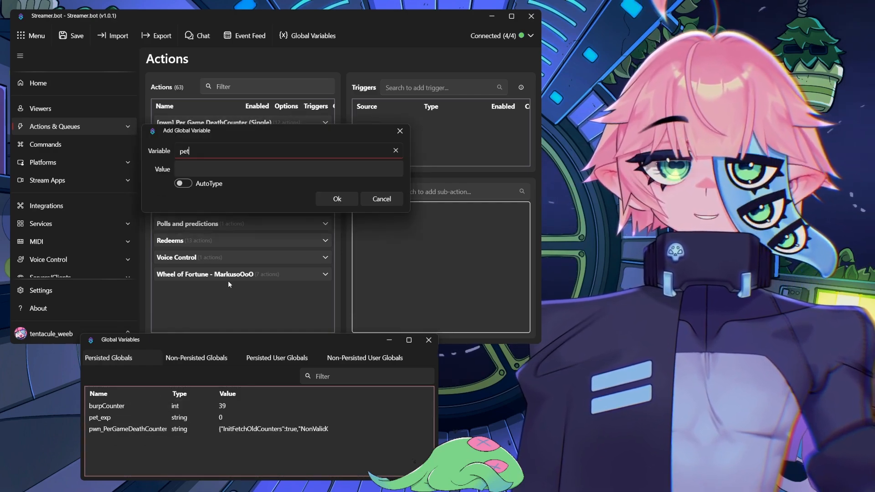
pyautogui.write('_stage')
pyautogui.press('Tab')
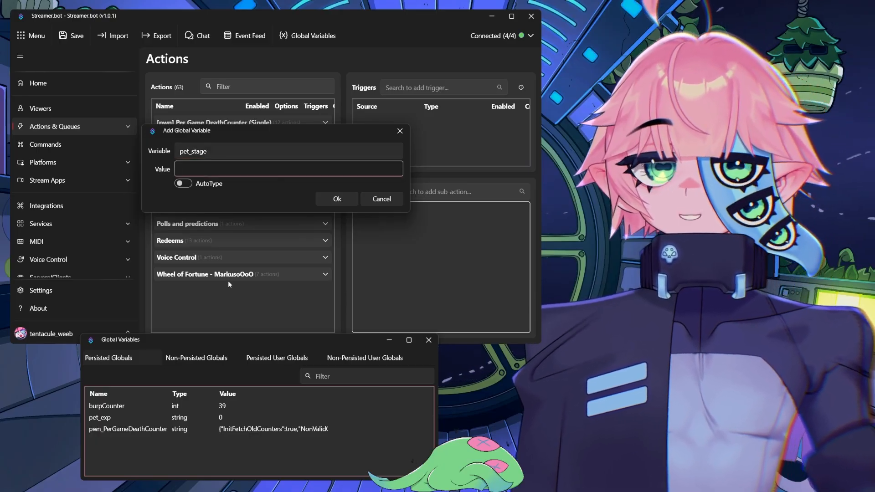
pyautogui.write('1')
pyautogui.press('Return')
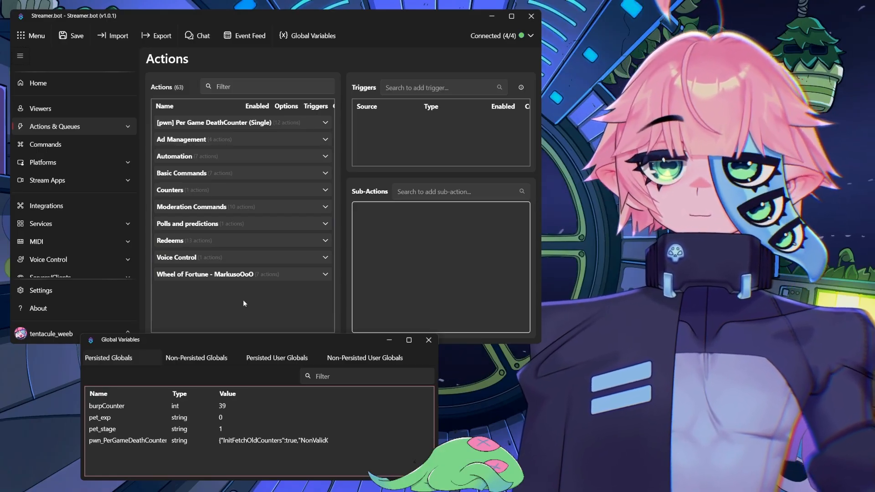
# Create an action named "[Stream pet] Headpat" in a new group called Interactive
pyautogui.rightClick(243, 302)
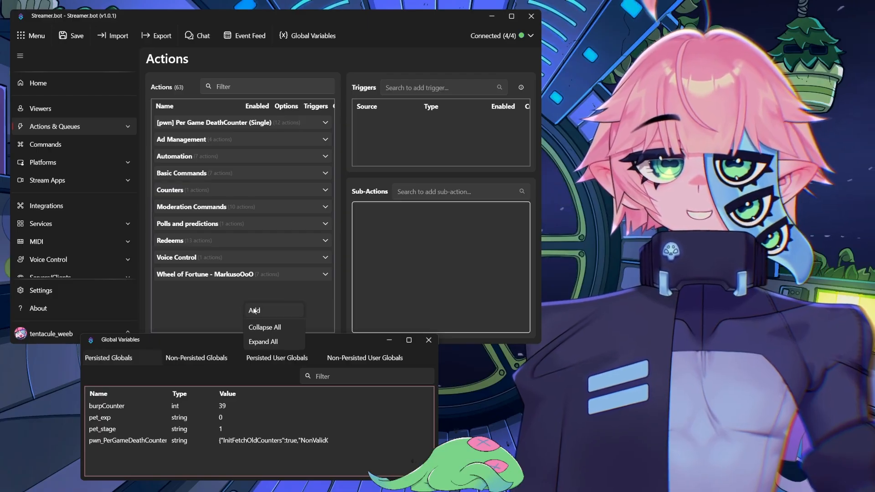
pyautogui.click(254, 311)
pyautogui.write('[Stream pet')
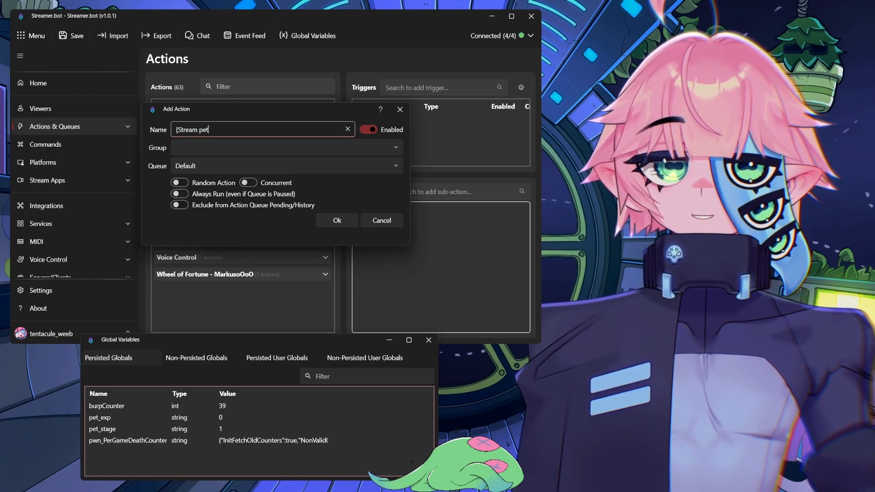
pyautogui.write('] H')
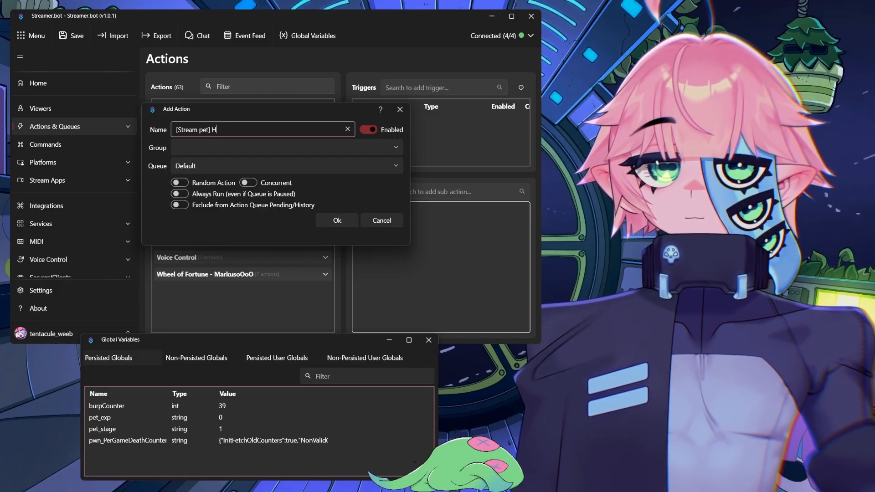
pyautogui.write('eadpat')
pyautogui.press('Tab')
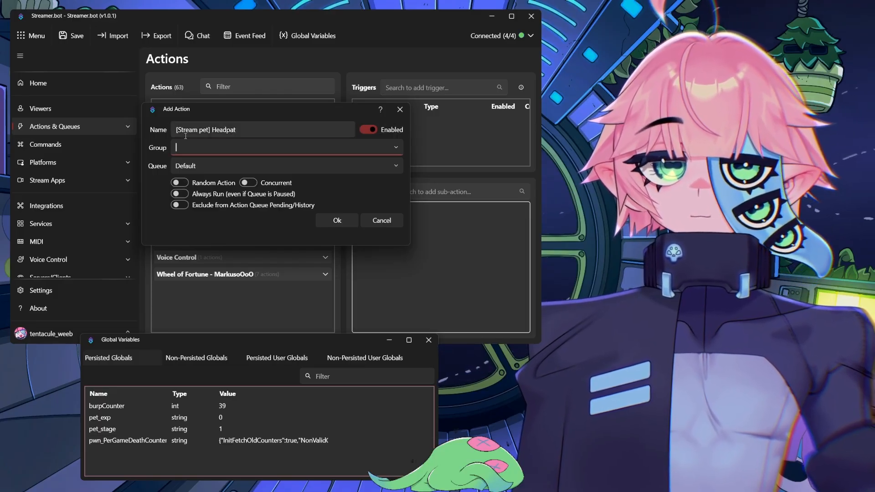
pyautogui.write('Interactive')
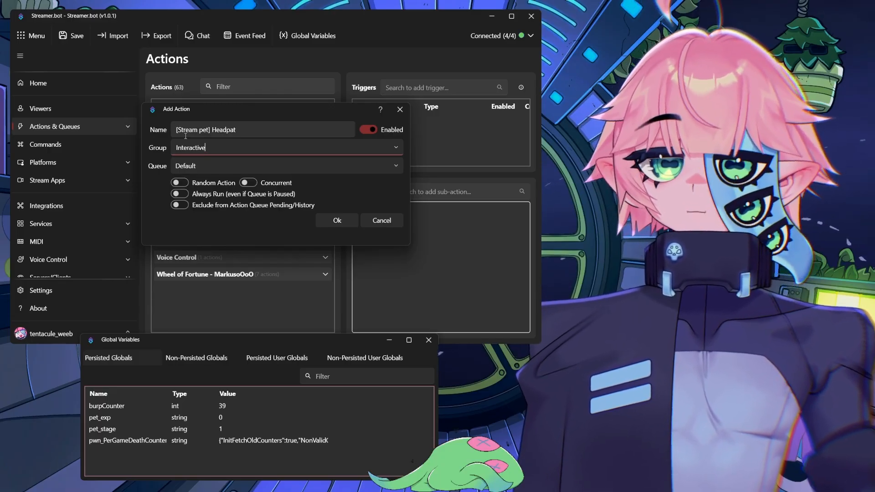
pyautogui.press('Return')
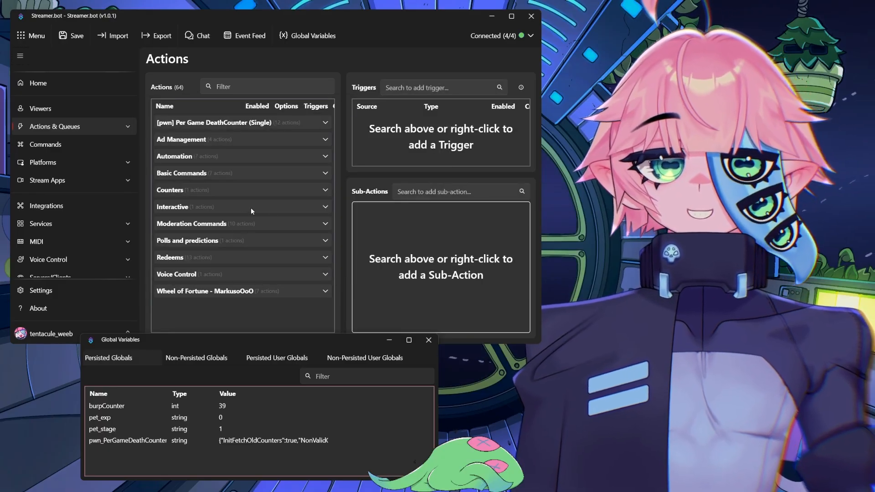
# Add a Twitch channel Reward Redemption trigger for the "Pet the Occkun!" reward to the Headpat action in the Interactive group
pyautogui.click(171, 211)
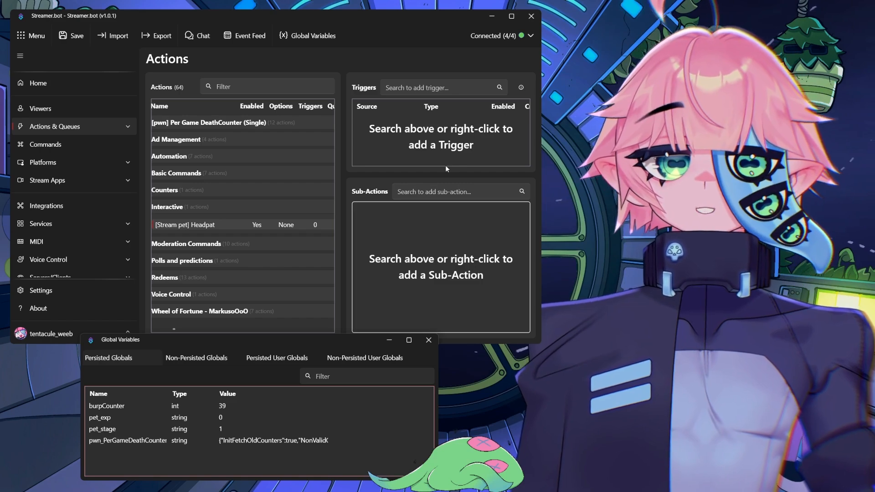
pyautogui.rightClick(389, 143)
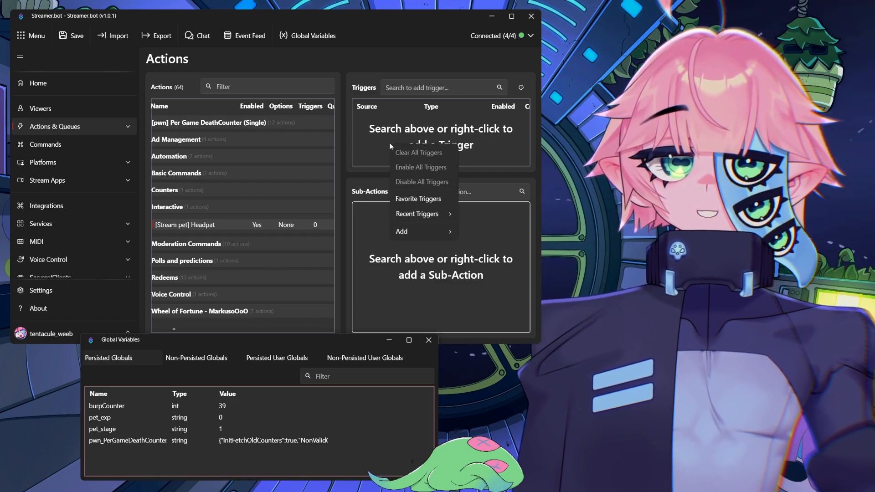
pyautogui.moveTo(415, 225)
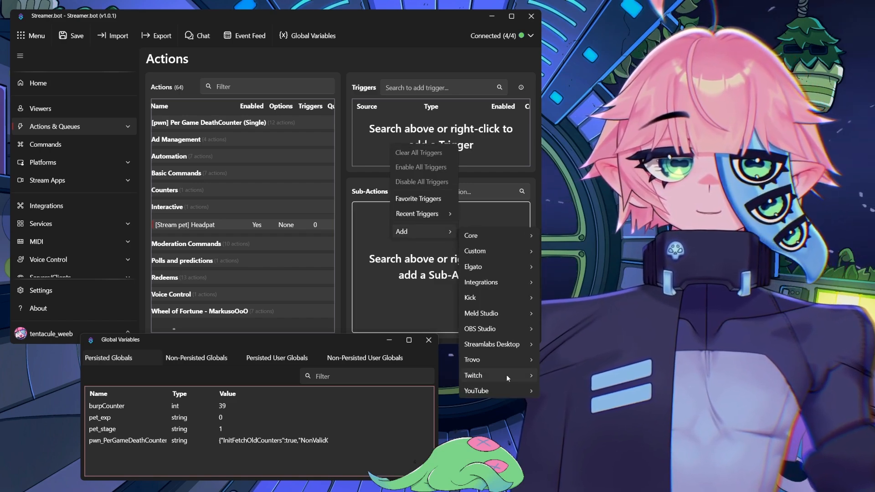
pyautogui.moveTo(507, 375)
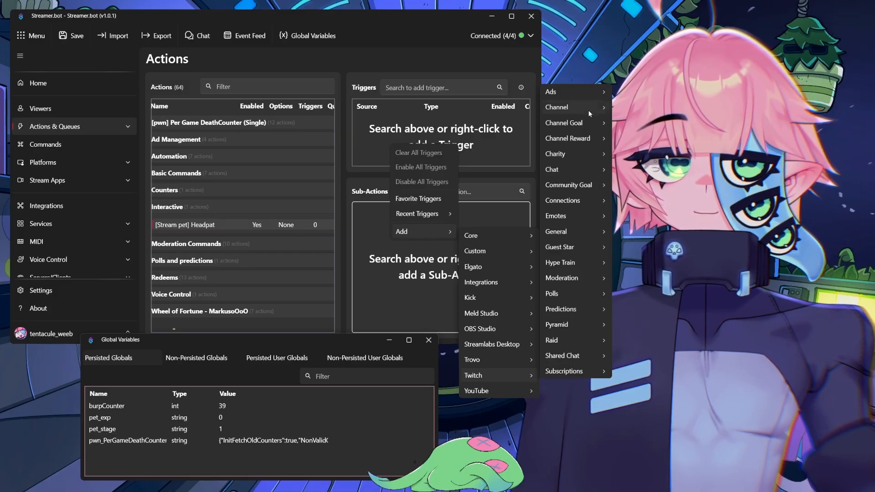
pyautogui.moveTo(589, 108)
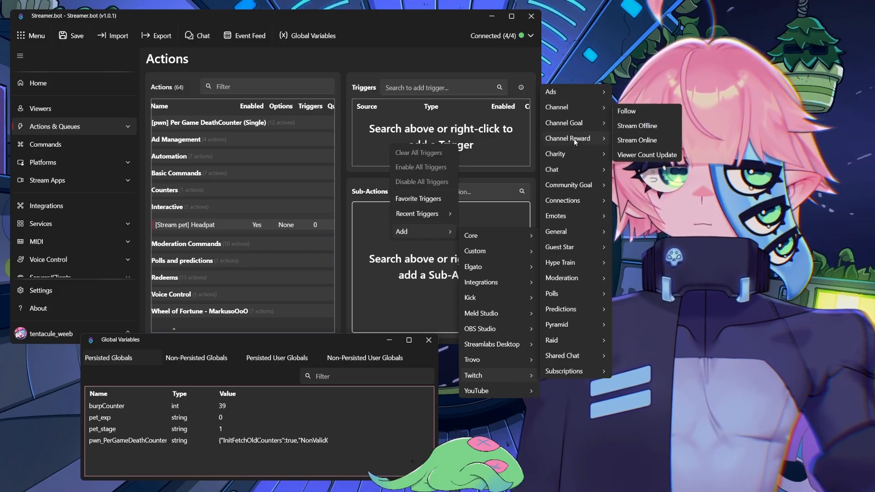
pyautogui.moveTo(573, 140)
pyautogui.click(643, 156)
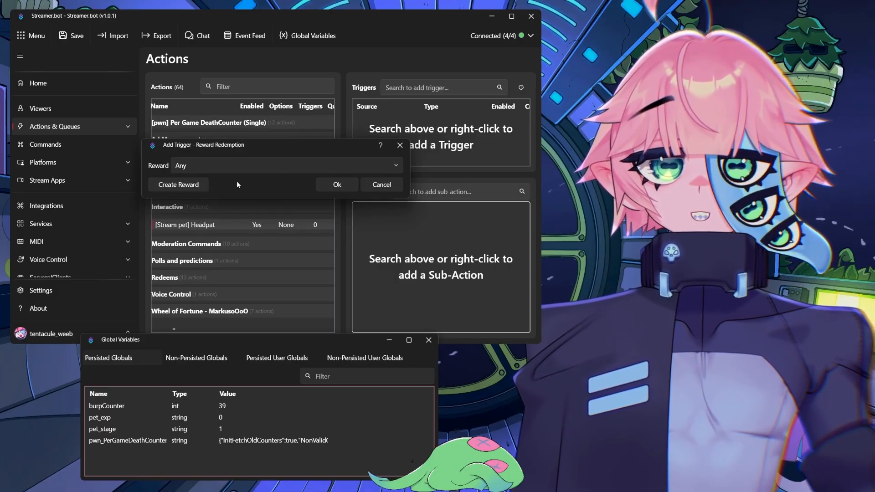
pyautogui.click(236, 164)
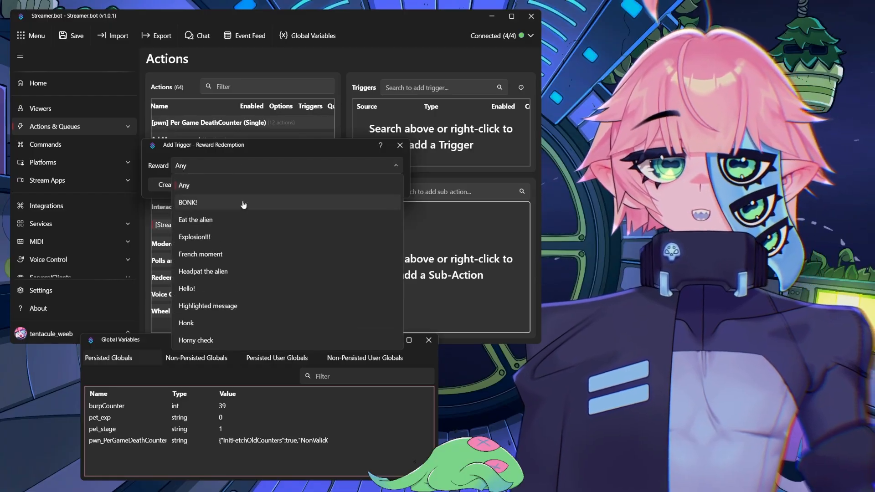
pyautogui.scroll(-3, 237, 241)
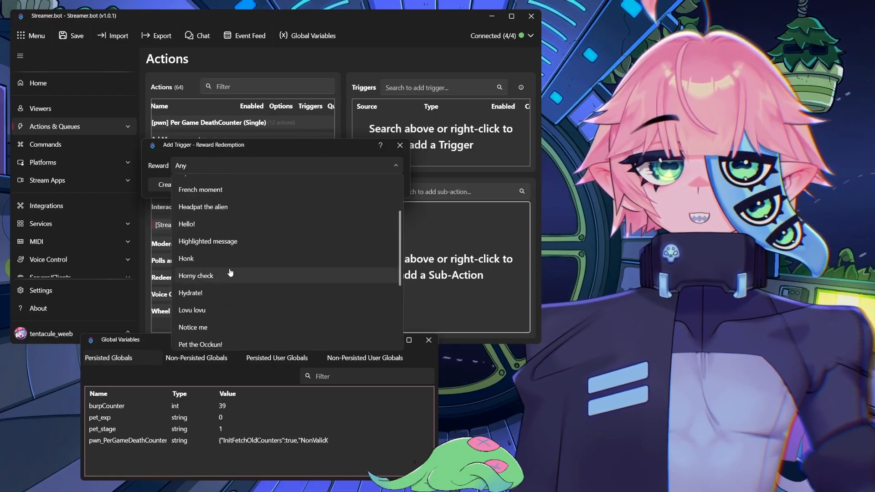
pyautogui.click(210, 302)
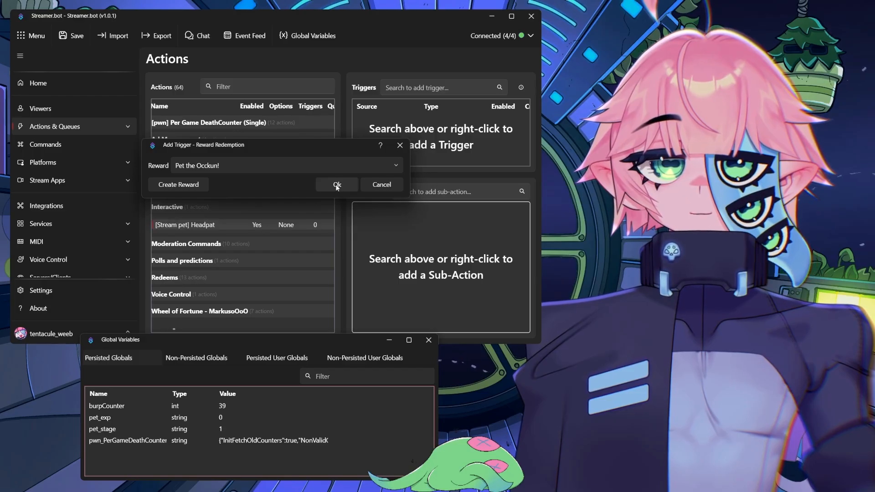
pyautogui.click(336, 185)
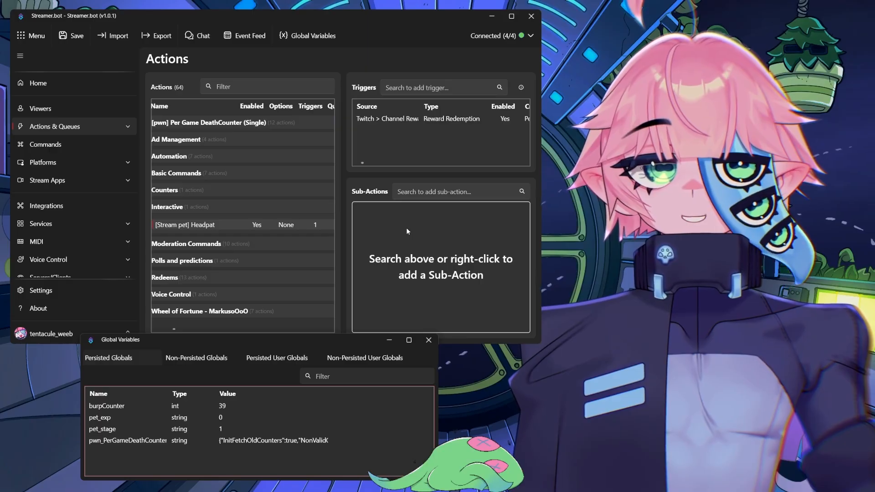
# Start a Global (Set) sub-action for the Headpat action with pet_exp as the variable name
pyautogui.rightClick(368, 212)
pyautogui.moveTo(406, 290)
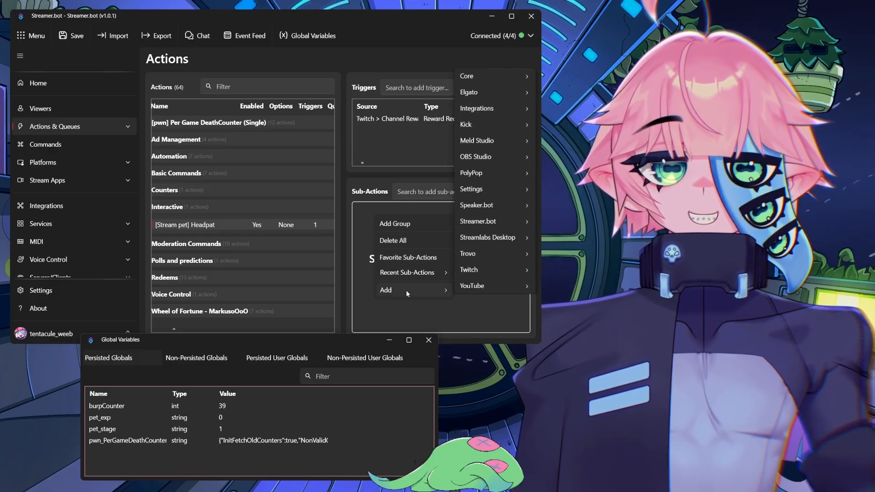
pyautogui.moveTo(486, 72)
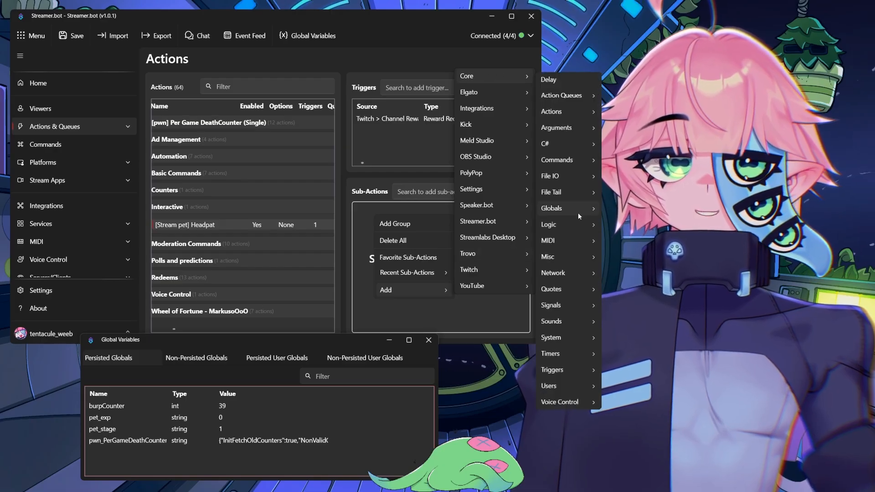
pyautogui.moveTo(575, 208)
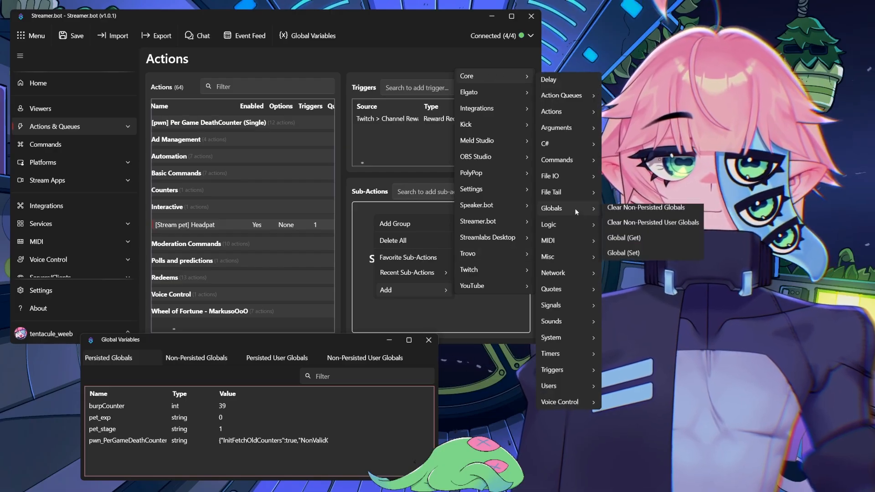
pyautogui.click(620, 258)
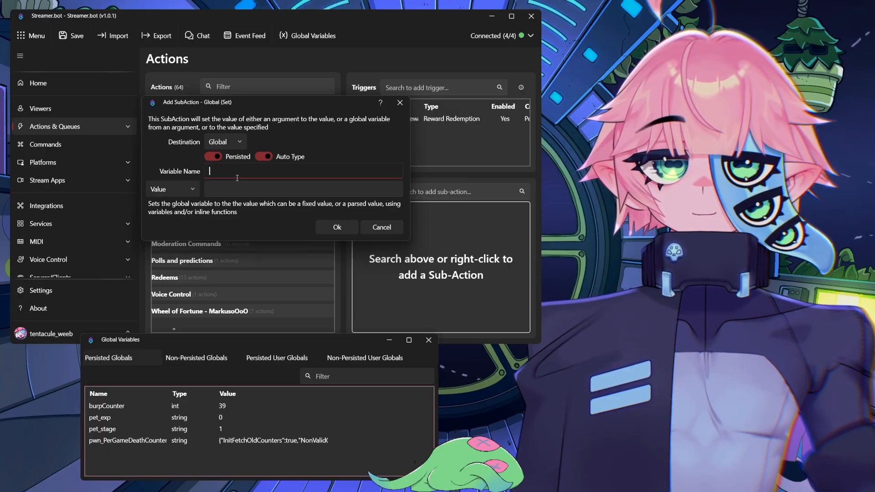
pyautogui.write('pet_exp')
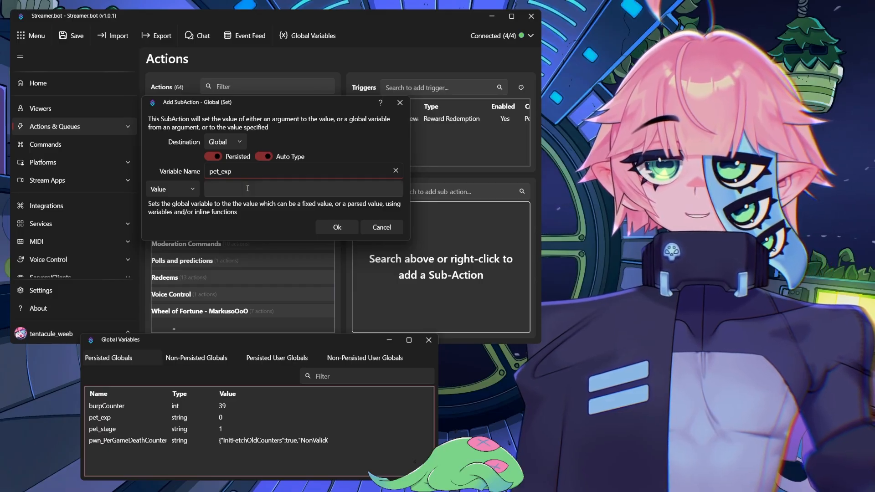
# Enter $math(~pet_exp~ + 1)$ as the value of the pet_exp sub-action
pyautogui.click(247, 188)
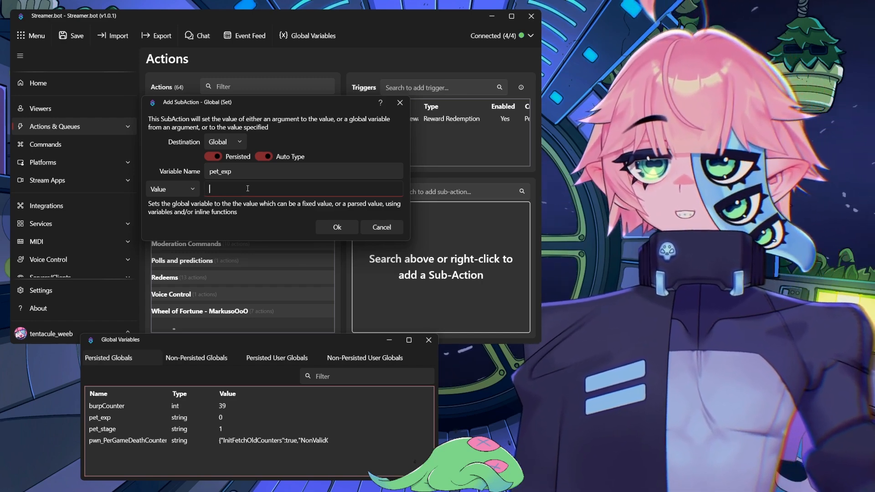
pyautogui.write('$')
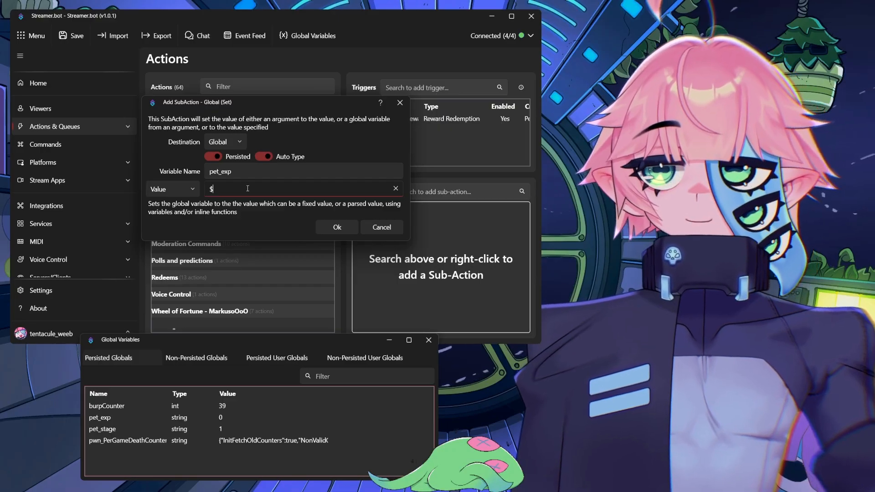
pyautogui.write('math')
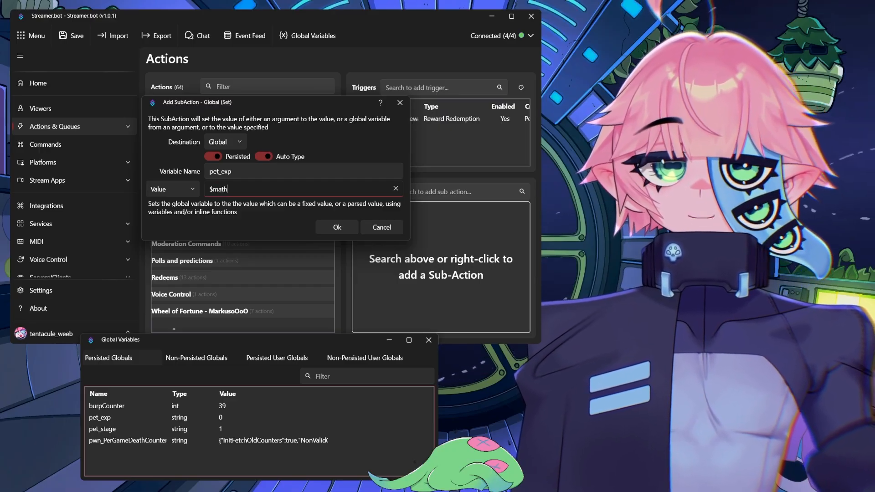
pyautogui.write('(')
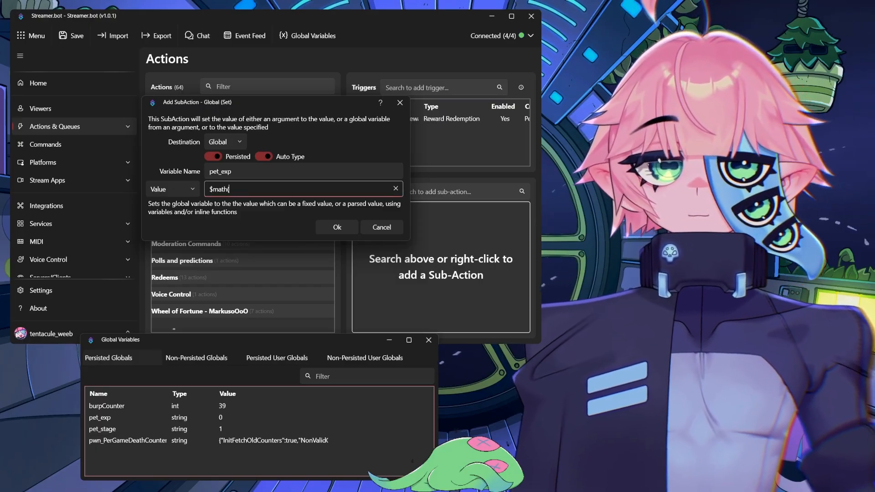
pyautogui.write('#pet_exp~')
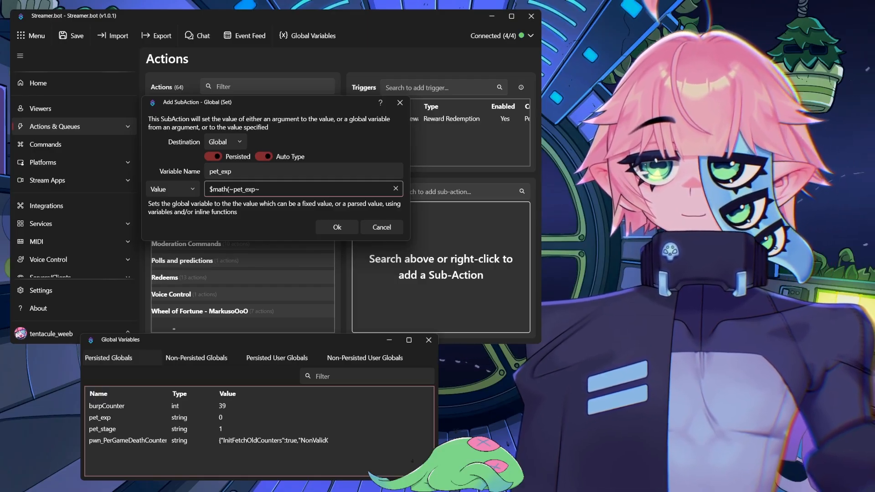
pyautogui.write('+ 1')
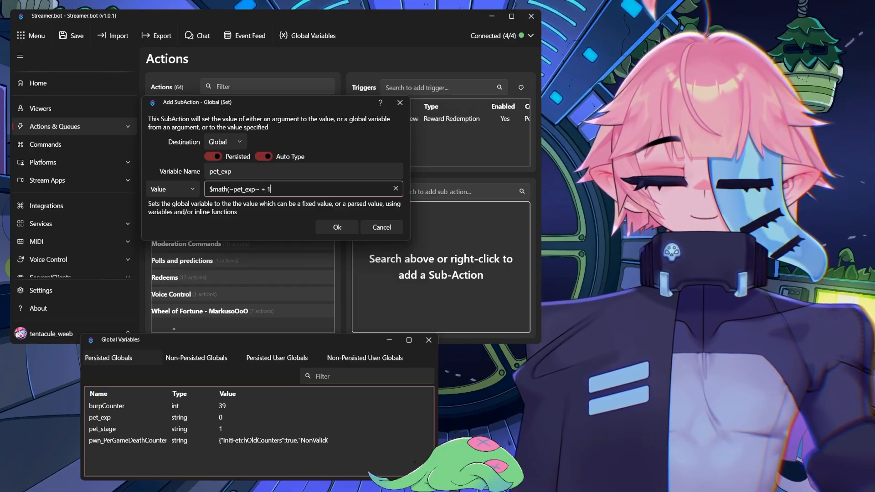
pyautogui.write(')^^')
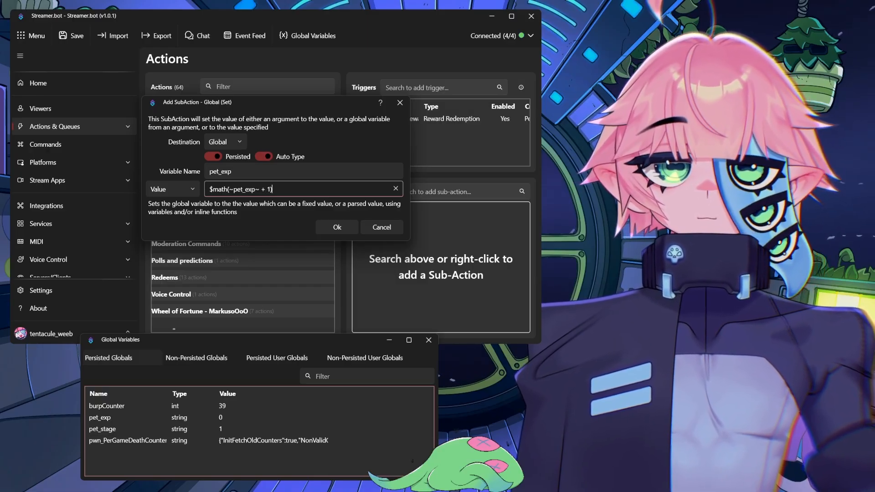
pyautogui.press('BackSpace')
pyautogui.press('BackSpace')
pyautogui.write('$')
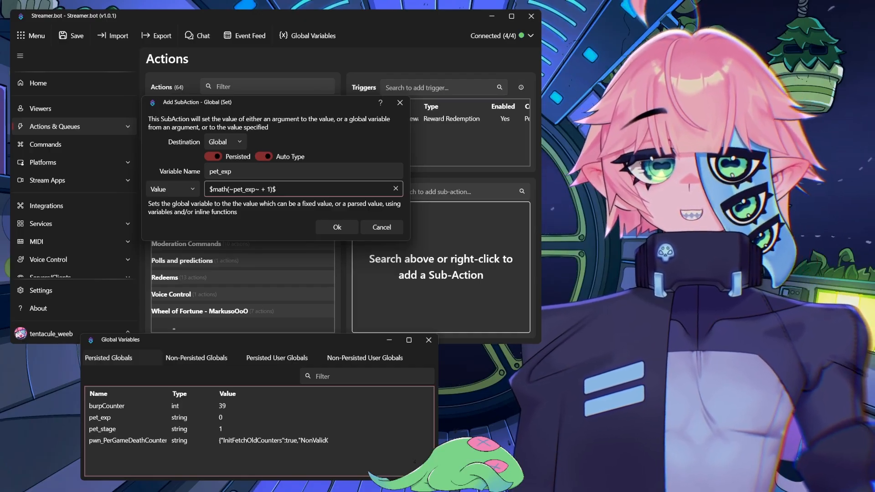
# Save the Global (Set) sub-action for pet_exp and test the Reward Redemption trigger
pyautogui.click(213, 187)
pyautogui.click(228, 190)
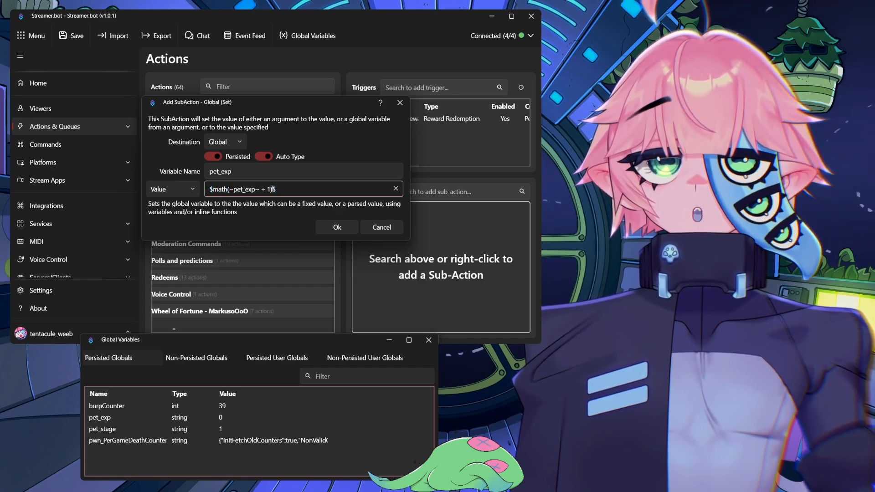
pyautogui.click(263, 190)
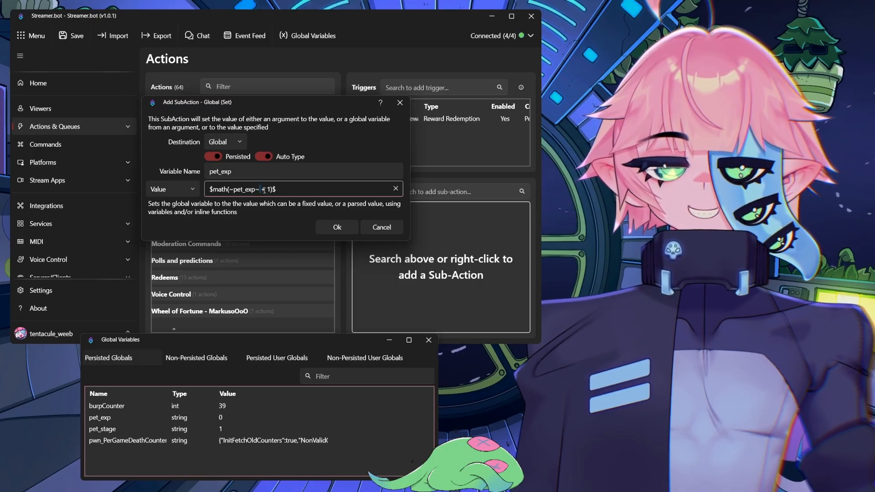
pyautogui.click(324, 226)
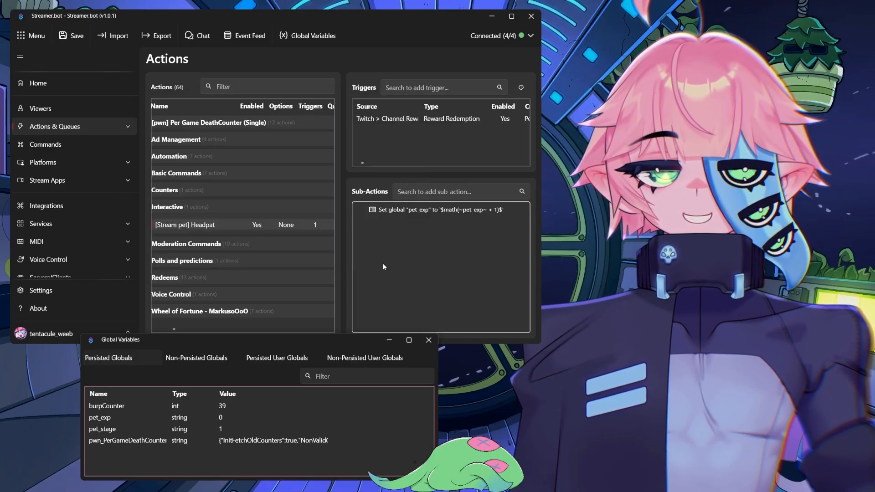
pyautogui.rightClick(394, 117)
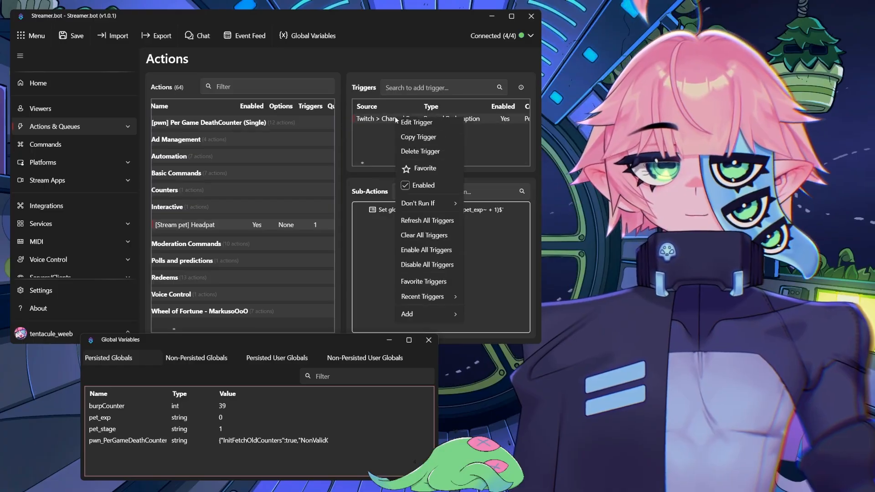
pyautogui.click(415, 127)
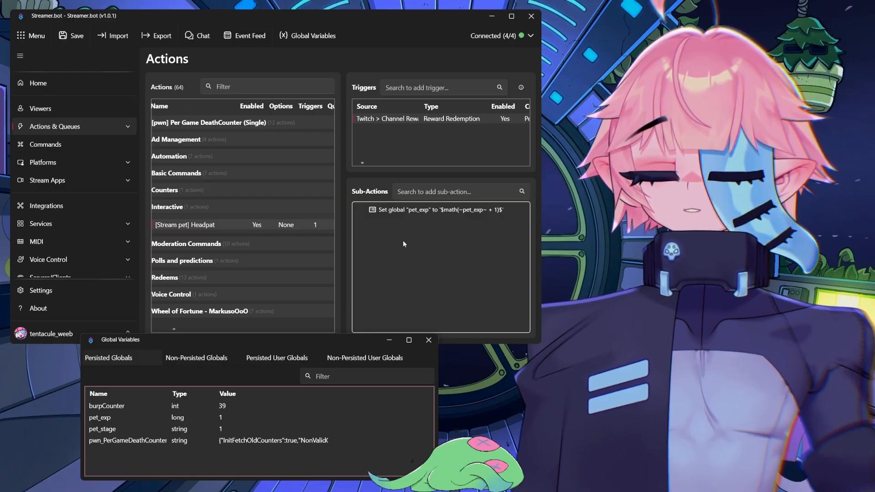
# Add an OBS Studio Set Source Visibility State sub-action making the pet_headpat source in the "Redeems_pet the occkun" scene Visible
pyautogui.rightClick(363, 227)
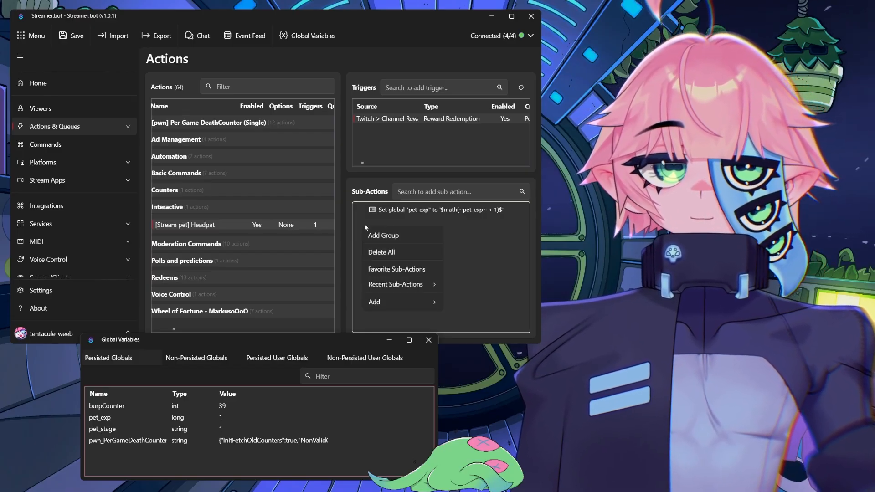
pyautogui.moveTo(415, 302)
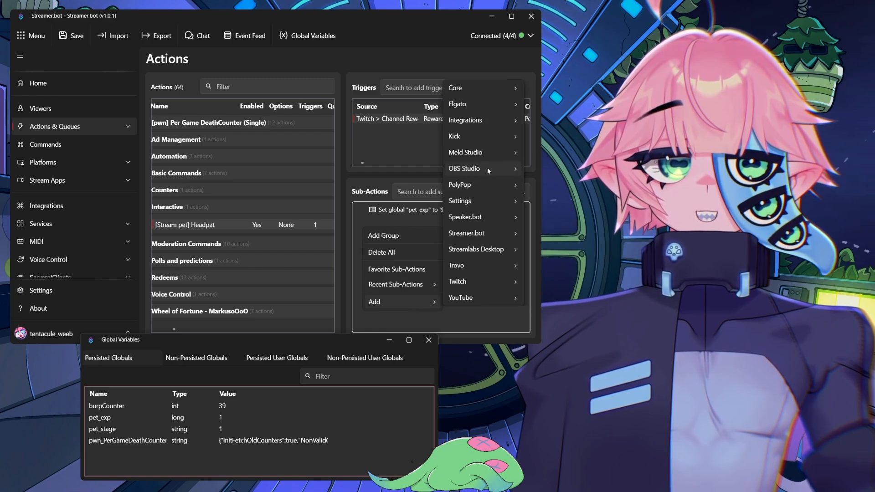
pyautogui.moveTo(487, 168)
pyautogui.moveTo(561, 363)
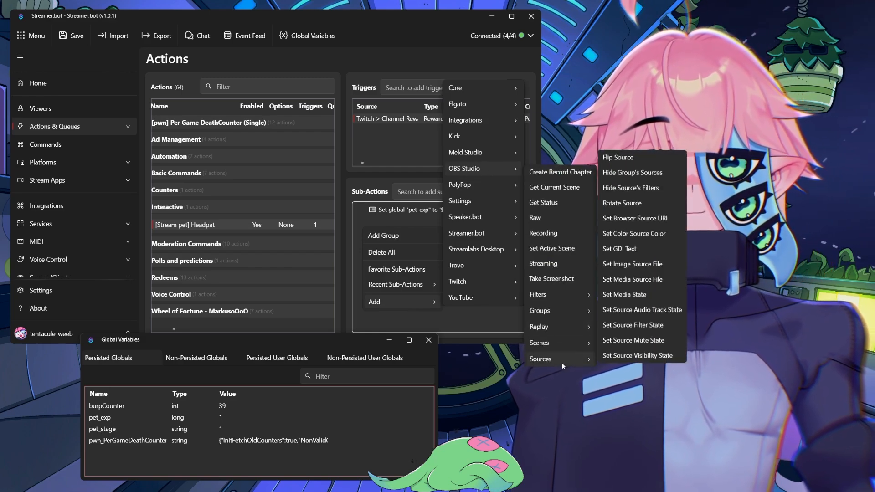
pyautogui.click(618, 356)
pyautogui.click(325, 158)
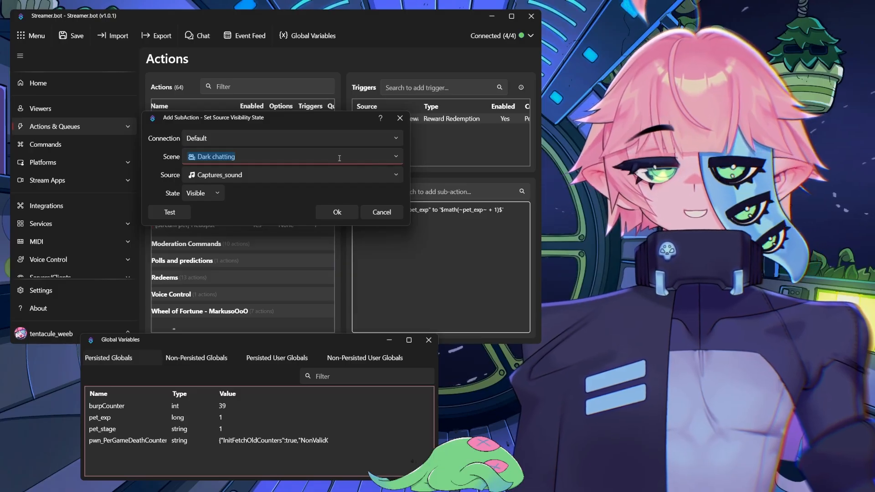
pyautogui.click(395, 156)
pyautogui.click(257, 211)
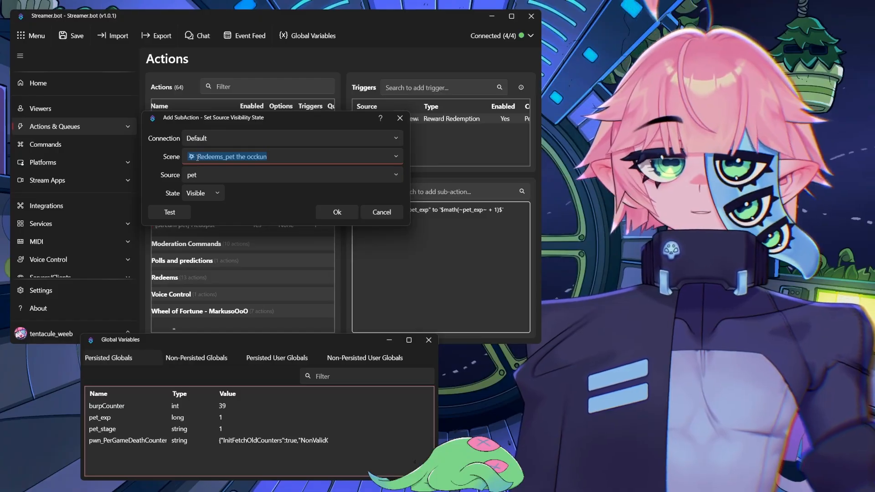
pyautogui.click(321, 178)
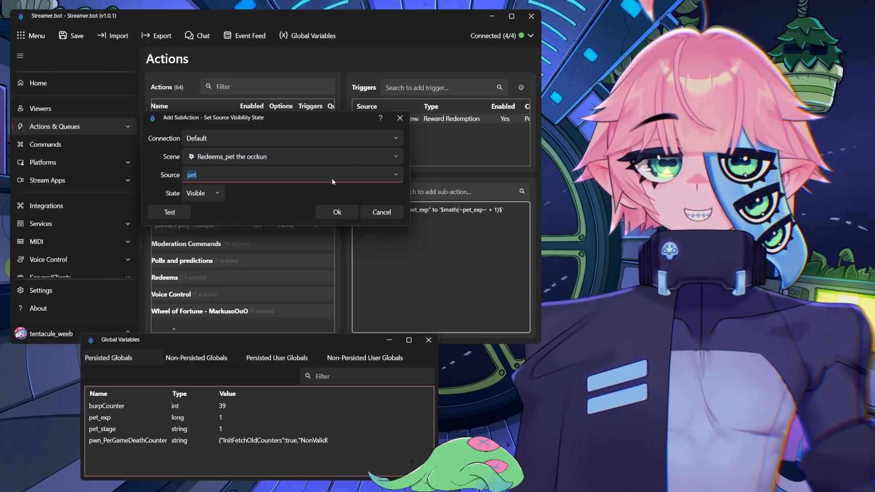
pyautogui.click(395, 174)
pyautogui.click(205, 213)
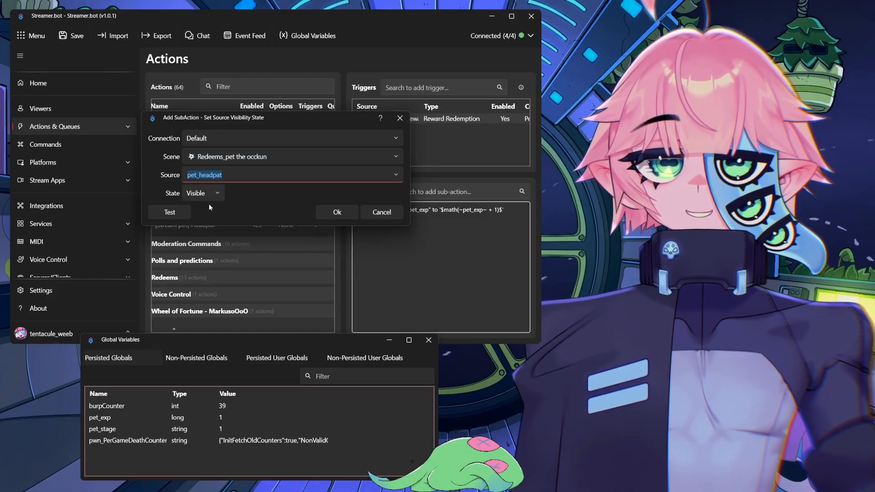
pyautogui.click(332, 212)
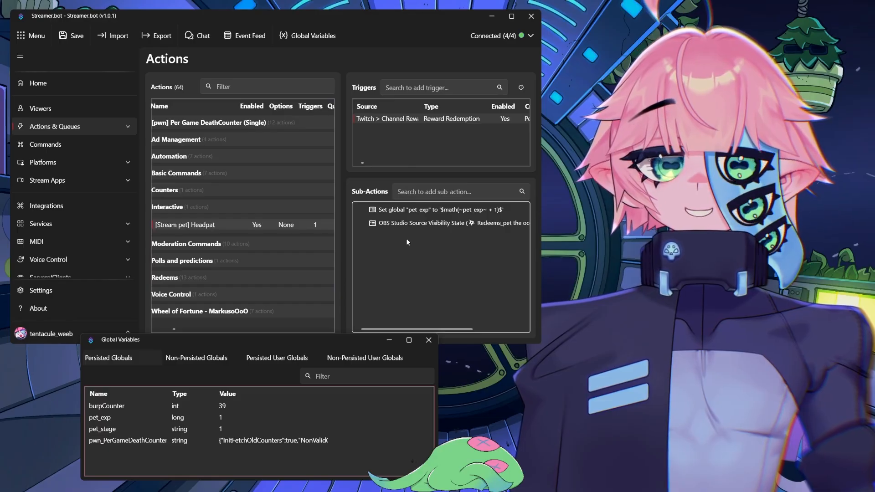
# Add a Core Delay sub-action of 1000 ms to the Headpat action
pyautogui.rightClick(394, 237)
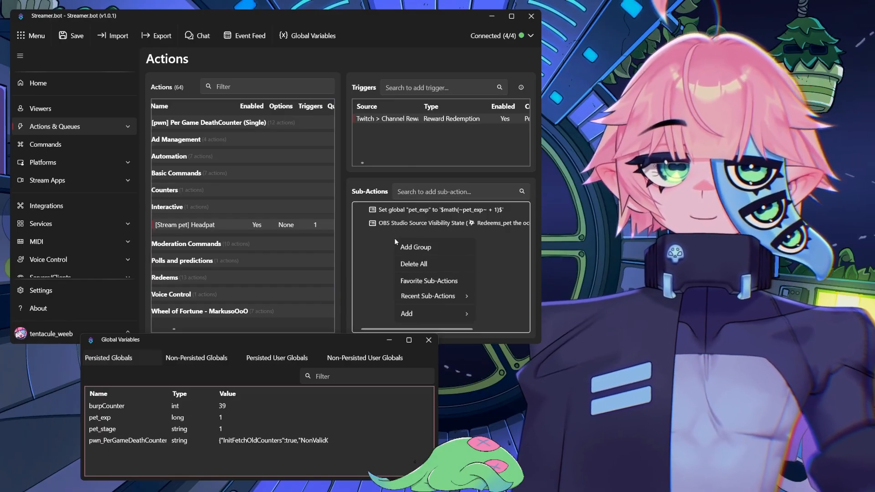
pyautogui.moveTo(433, 311)
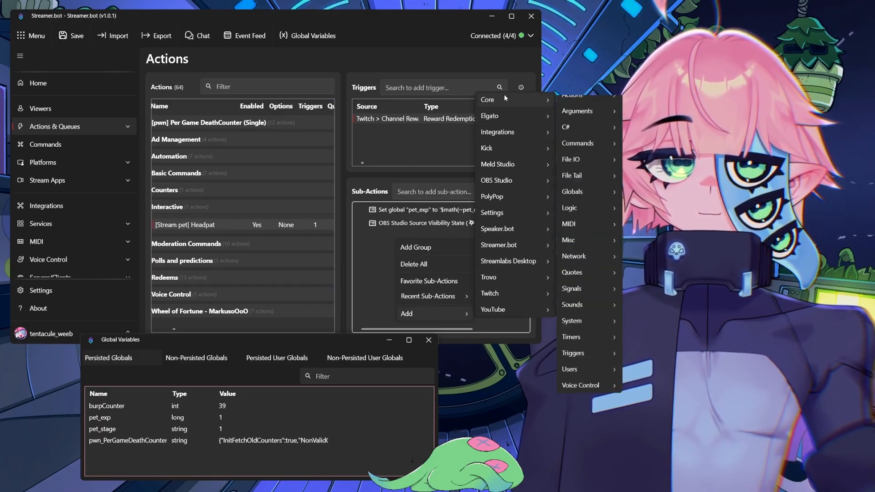
pyautogui.click(566, 103)
pyautogui.write('1000')
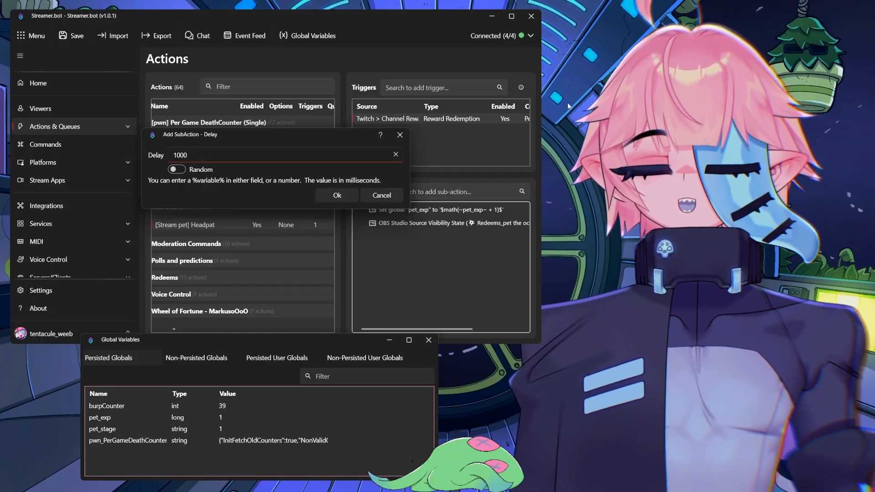
pyautogui.press('Return')
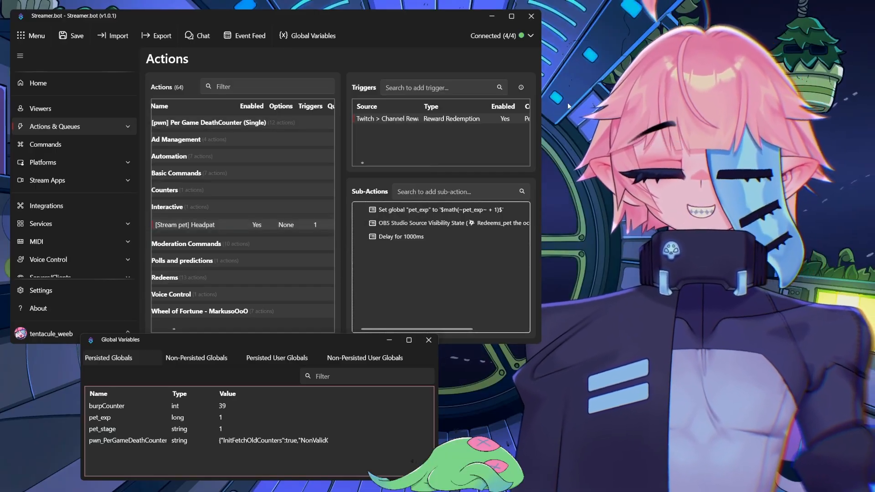
# Add another OBS Studio Set Source Visibility State sub-action that hides the pet_headpat source in the "Redeems_pet the occkun" scene
pyautogui.rightClick(391, 249)
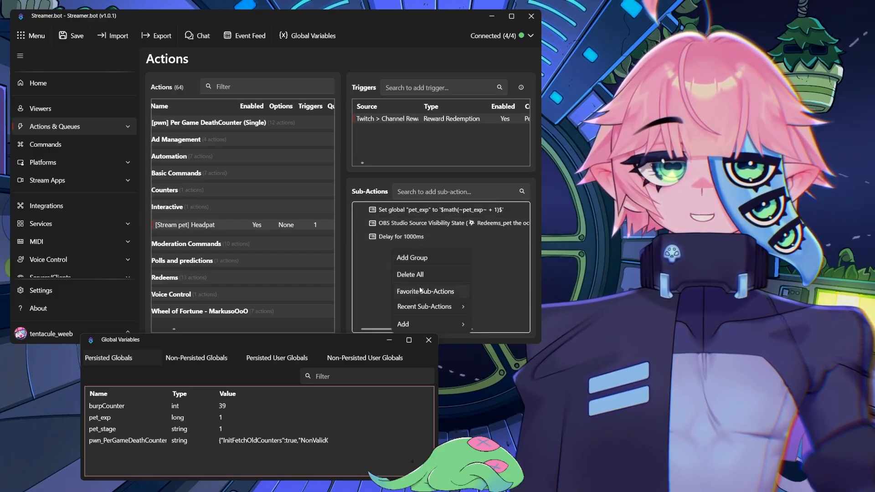
pyautogui.moveTo(415, 322)
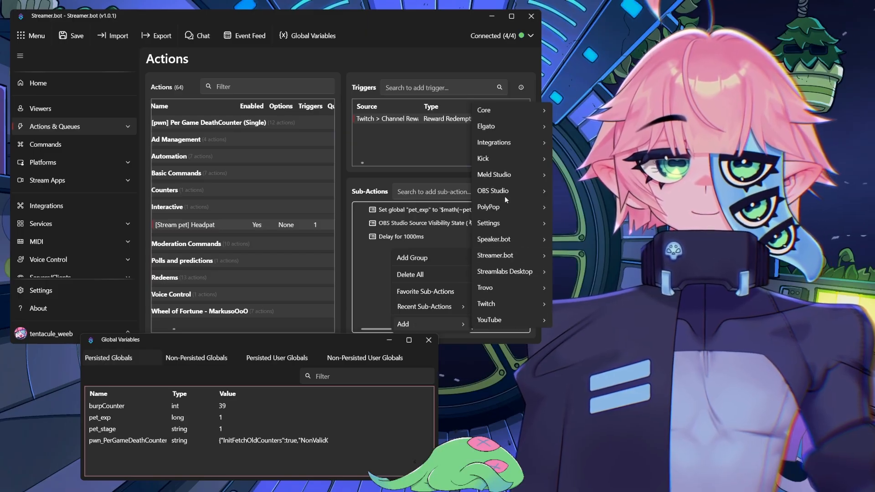
pyautogui.moveTo(510, 192)
pyautogui.moveTo(580, 381)
pyautogui.click(666, 376)
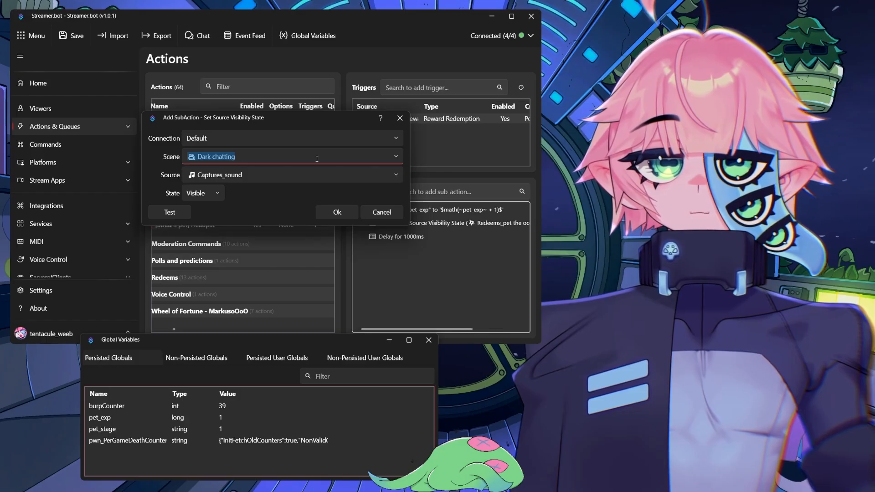
pyautogui.click(395, 156)
pyautogui.click(260, 193)
pyautogui.click(218, 193)
pyautogui.click(259, 174)
pyautogui.click(396, 175)
pyautogui.click(203, 211)
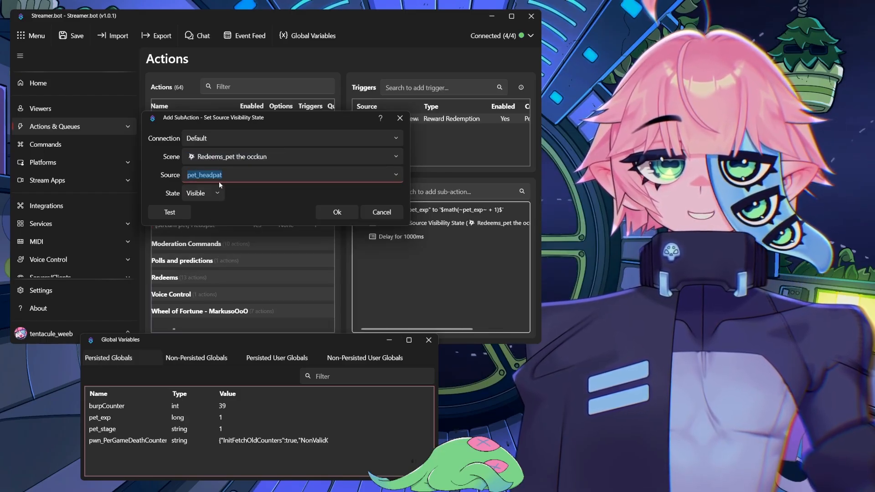
pyautogui.click(215, 195)
pyautogui.click(207, 217)
pyautogui.click(337, 213)
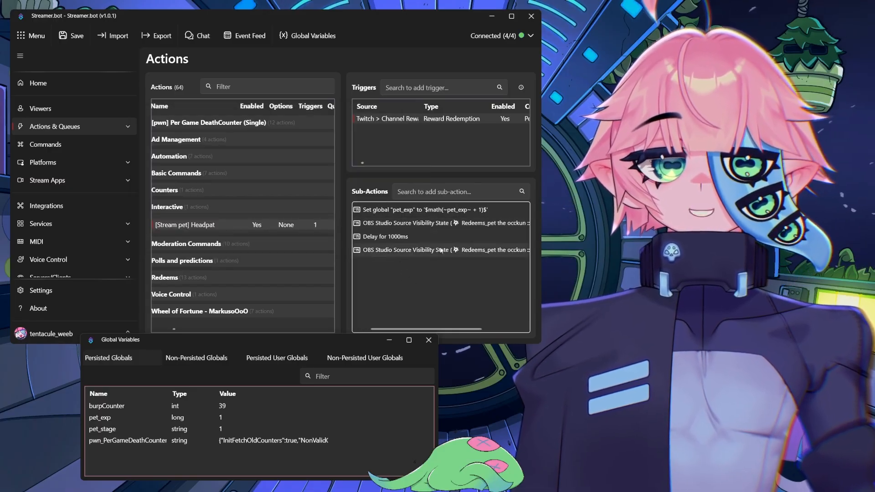
# Test the Headpat action's Reward Redemption trigger with the full show, delay and hide sequence
pyautogui.moveTo(410, 329); pyautogui.dragTo(371, 332)
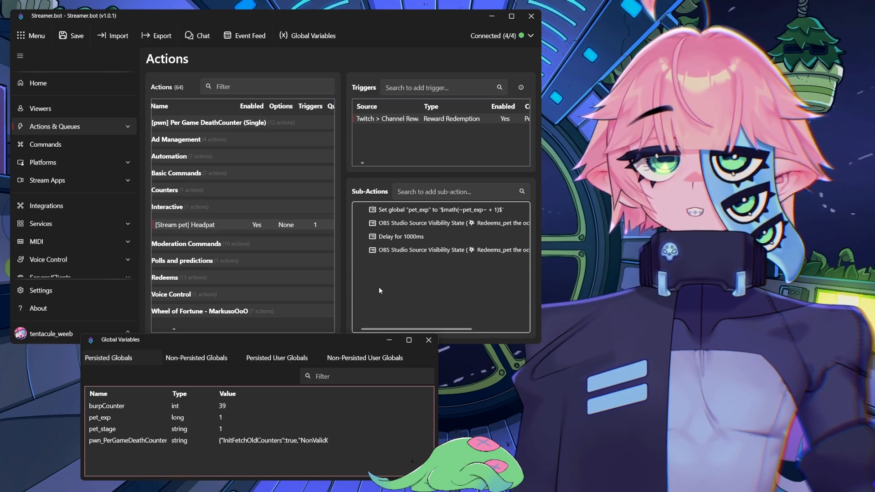
pyautogui.rightClick(393, 118)
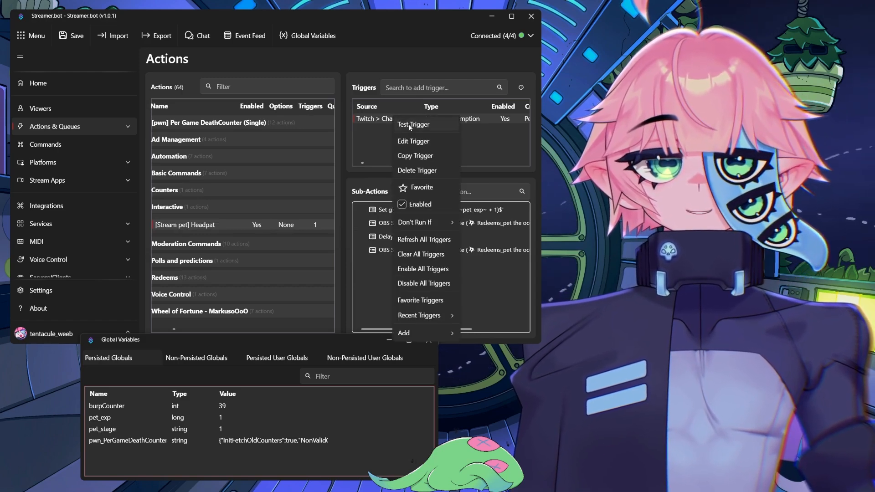
pyautogui.click(408, 124)
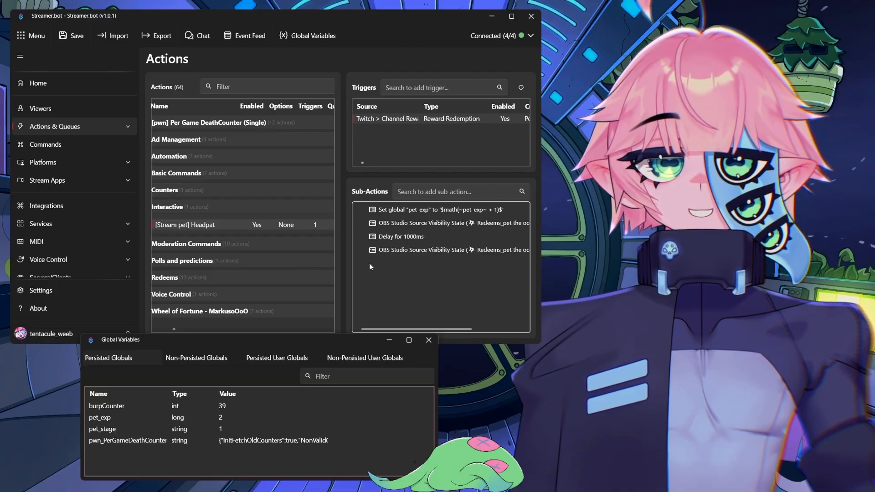
# Add a Logic If/Else sub-action that checks whether ~pet_exp~ Equals 4
pyautogui.rightClick(369, 264)
pyautogui.moveTo(411, 338)
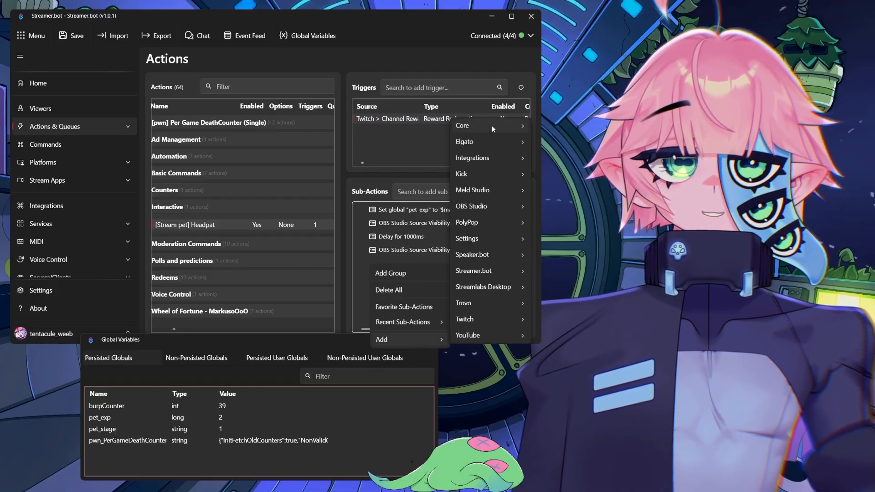
pyautogui.moveTo(498, 125)
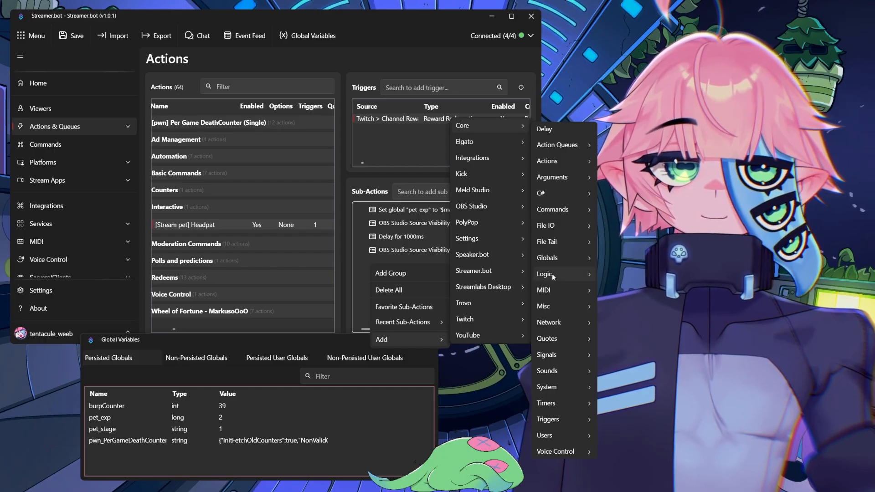
pyautogui.moveTo(552, 273)
pyautogui.click(611, 323)
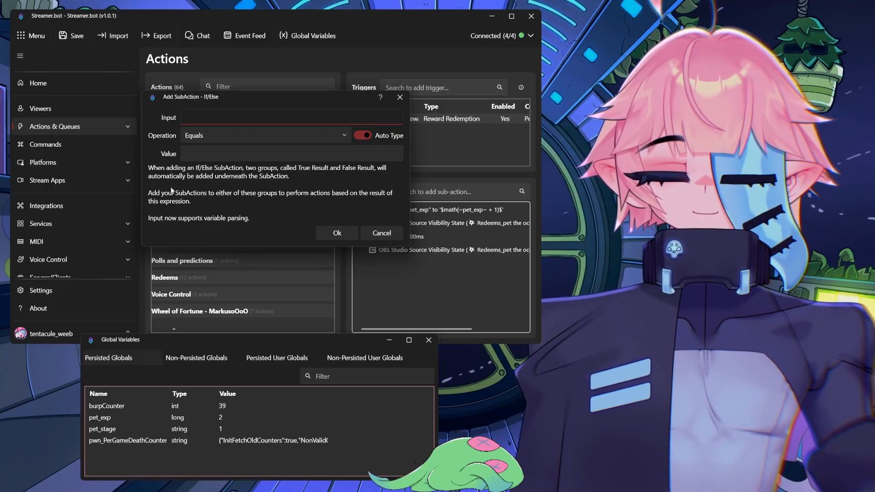
pyautogui.write('#')
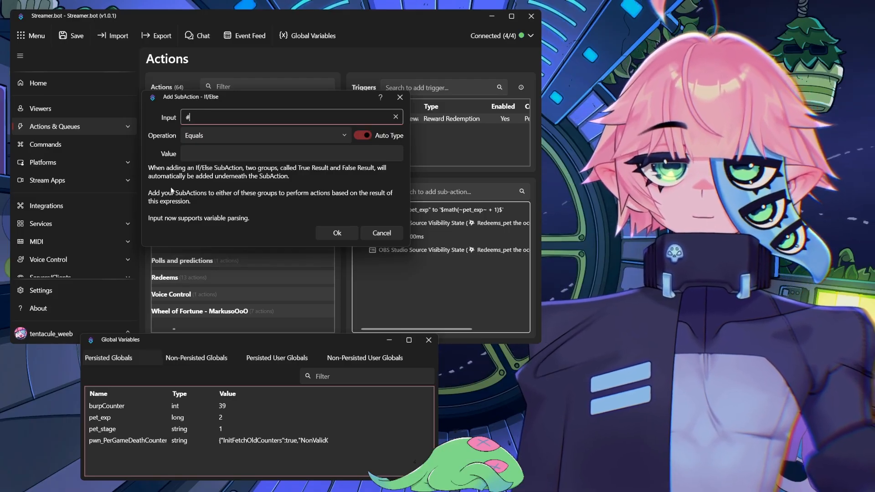
pyautogui.write(' pet')
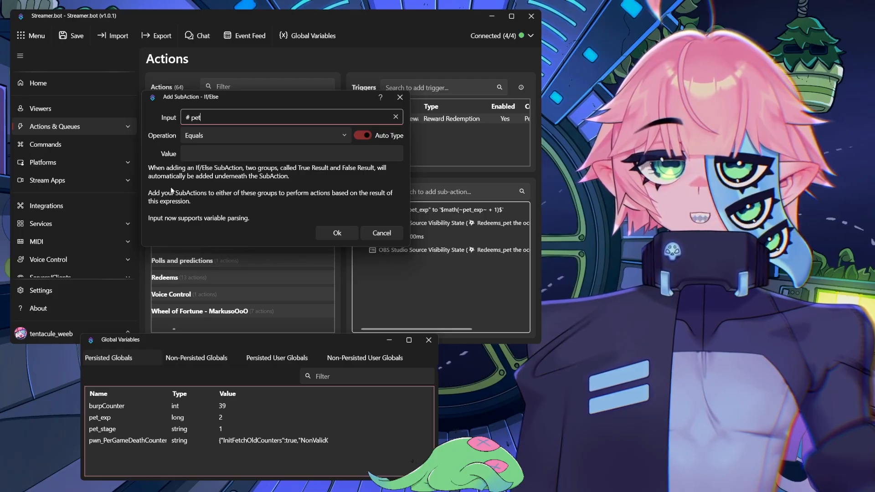
pyautogui.press('BackSpace')
pyautogui.press('BackSpace')
pyautogui.press('BackSpace')
pyautogui.press('BackSpace')
pyautogui.press('BackSpace')
pyautogui.write('~pet_exp~')
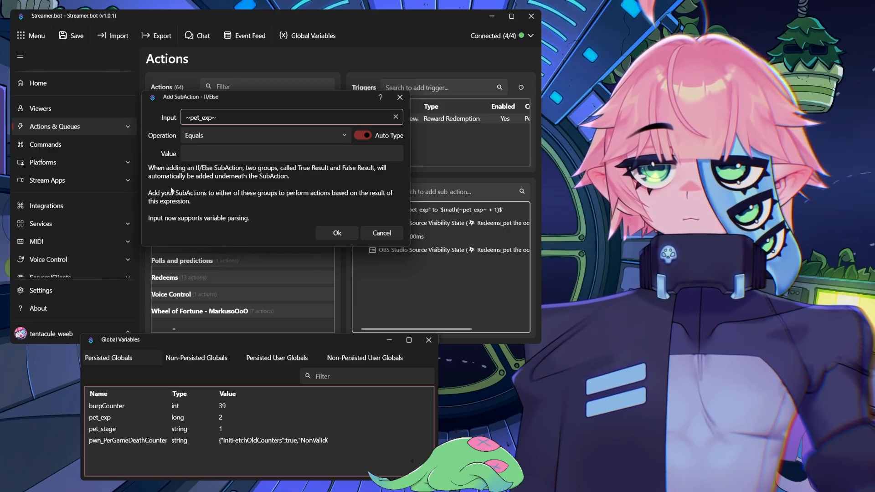
pyautogui.click(206, 156)
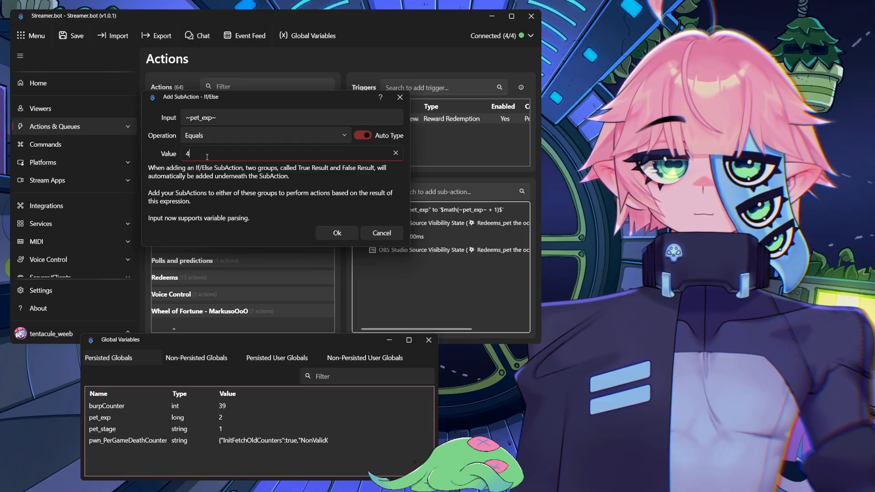
pyautogui.press('Return')
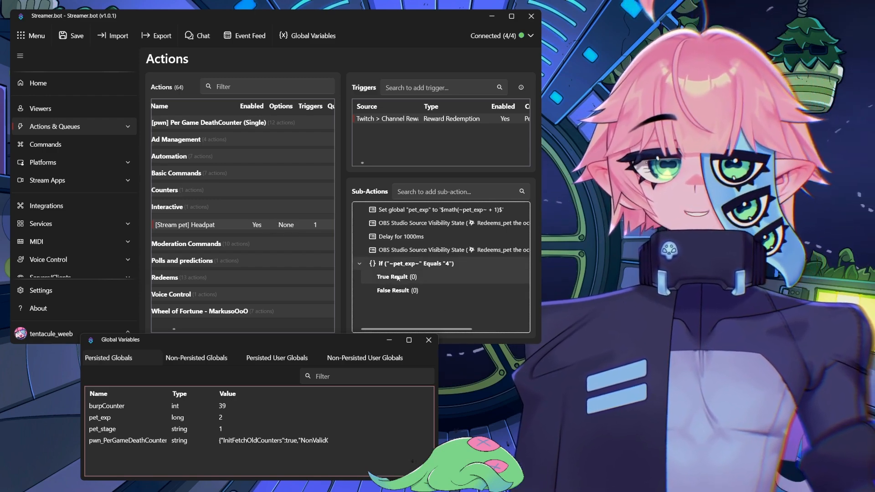
# Add a Global (Set) sub-action under True Result that sets the persisted global pet_stage to 2
pyautogui.click(415, 277)
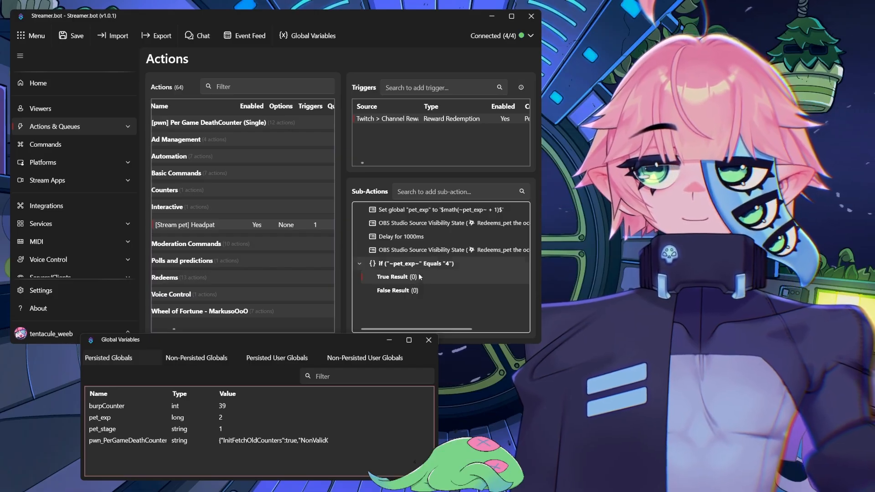
pyautogui.rightClick(415, 278)
pyautogui.moveTo(455, 366)
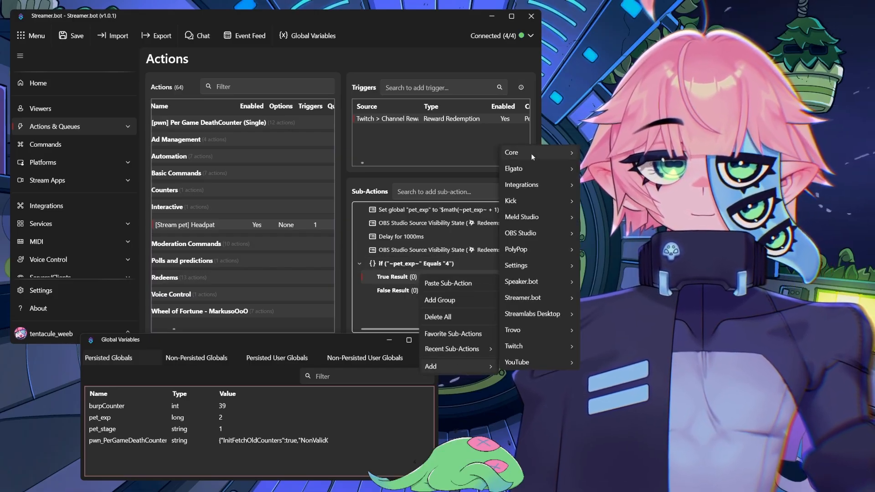
pyautogui.moveTo(531, 153)
pyautogui.moveTo(612, 283)
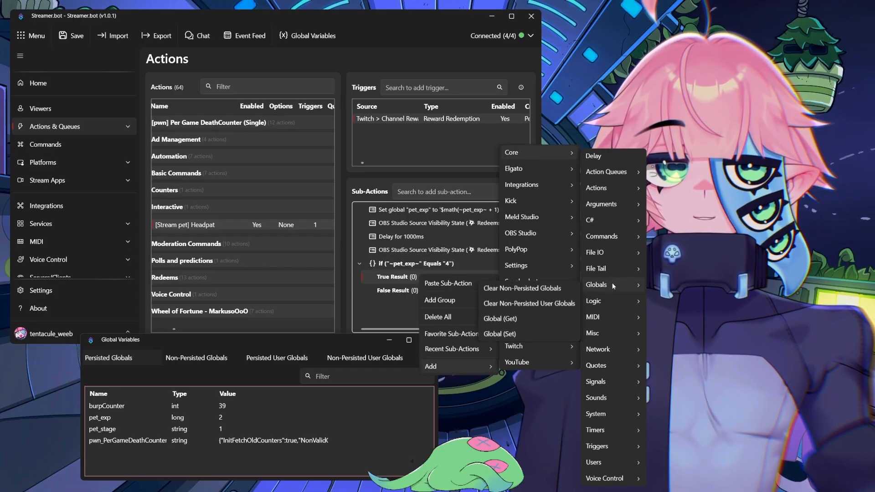
pyautogui.click(500, 335)
pyautogui.click(245, 171)
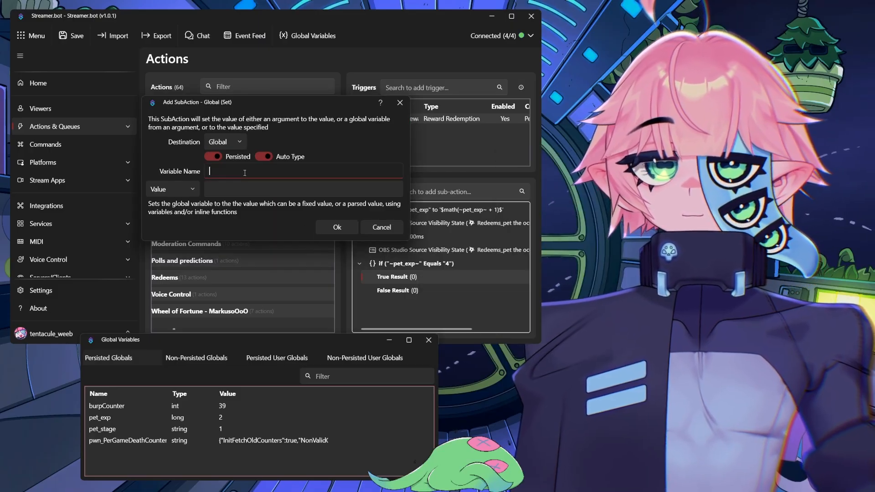
pyautogui.write('pet_stage')
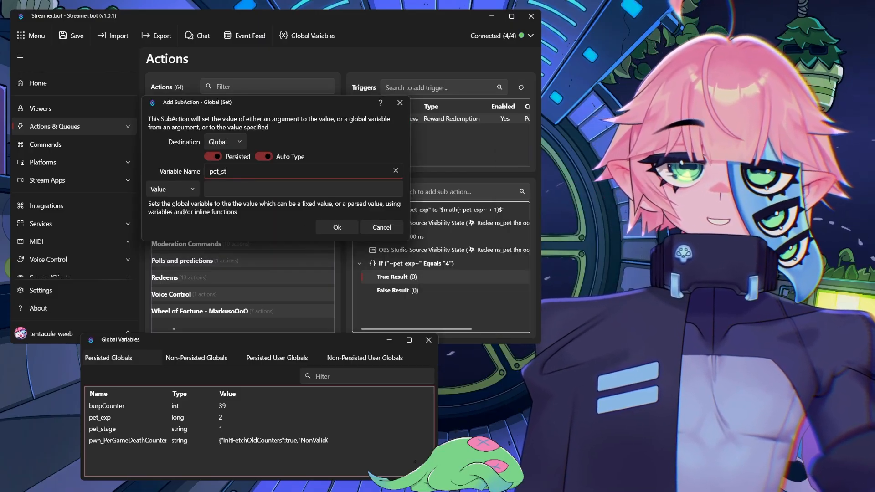
pyautogui.click(233, 188)
pyautogui.write('2')
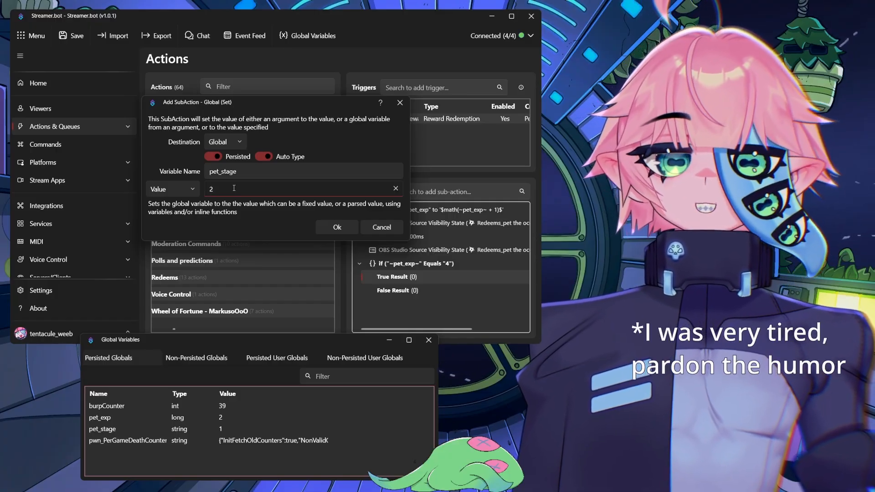
pyautogui.press('Return')
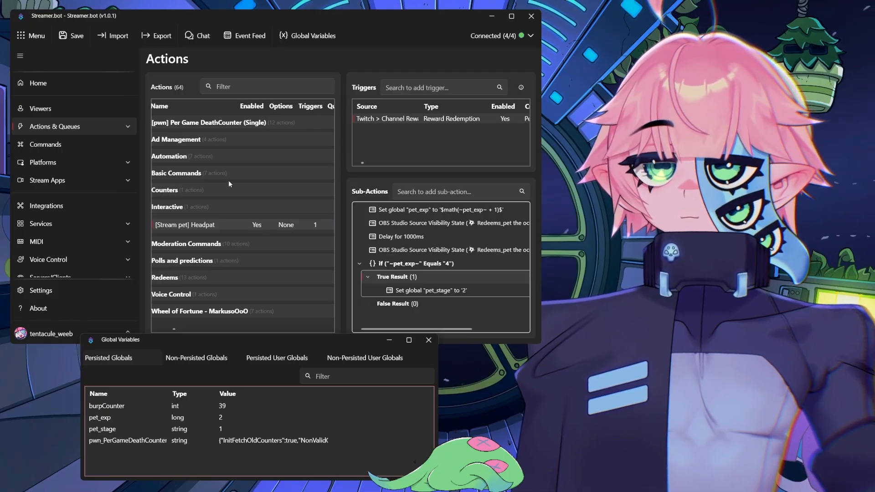
# Add an OBS Studio Set Source Visibility State sub-action under True Result that hides pet_dead in the "Redeems_pet the occkun" scene
pyautogui.click(431, 305)
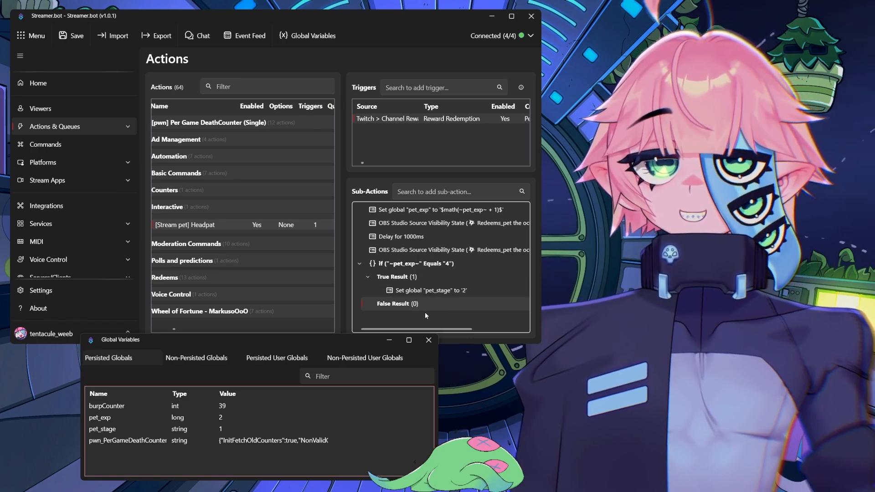
pyautogui.click(429, 291)
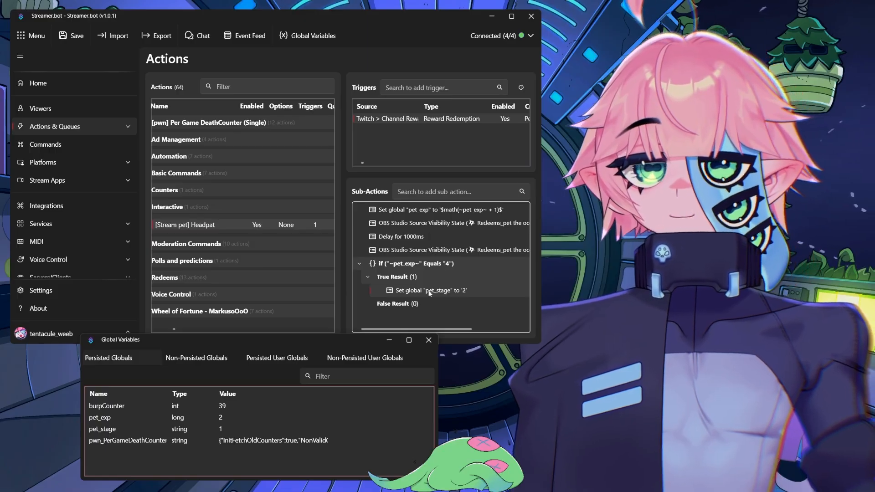
pyautogui.rightClick(429, 292)
pyautogui.moveTo(451, 279)
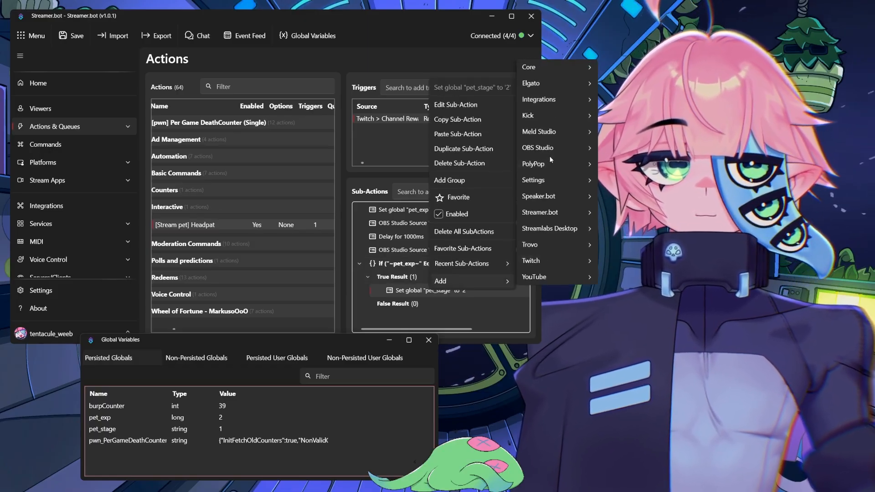
pyautogui.moveTo(547, 151)
pyautogui.moveTo(635, 338)
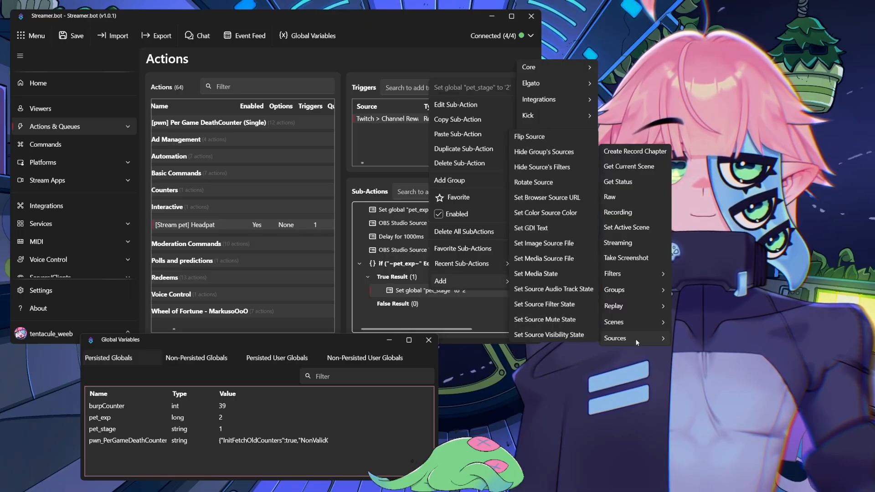
pyautogui.click(579, 335)
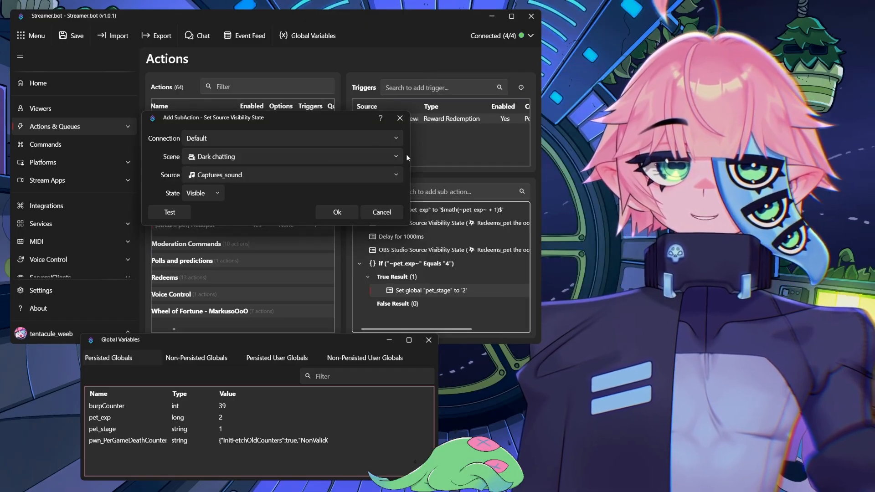
pyautogui.click(319, 156)
pyautogui.click(272, 212)
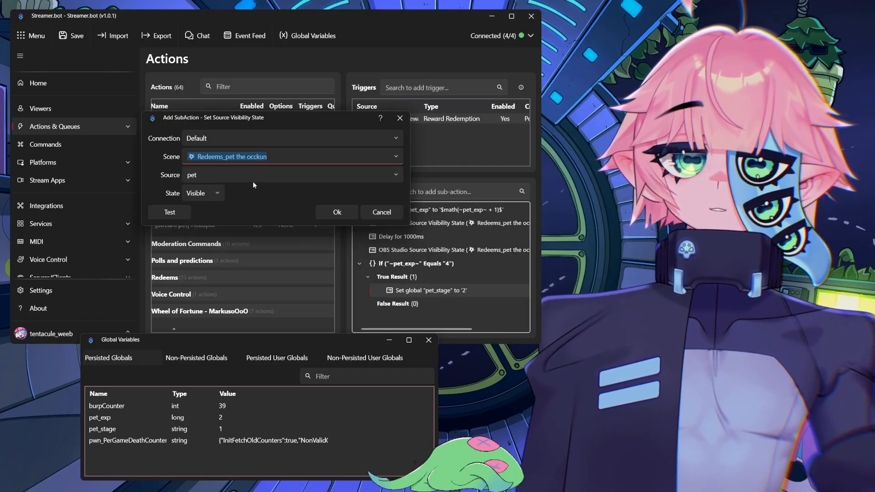
pyautogui.click(392, 175)
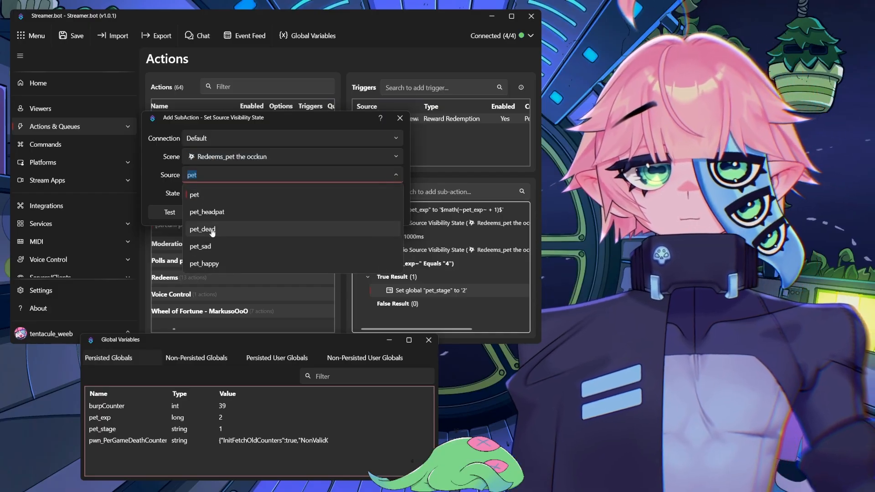
pyautogui.click(211, 229)
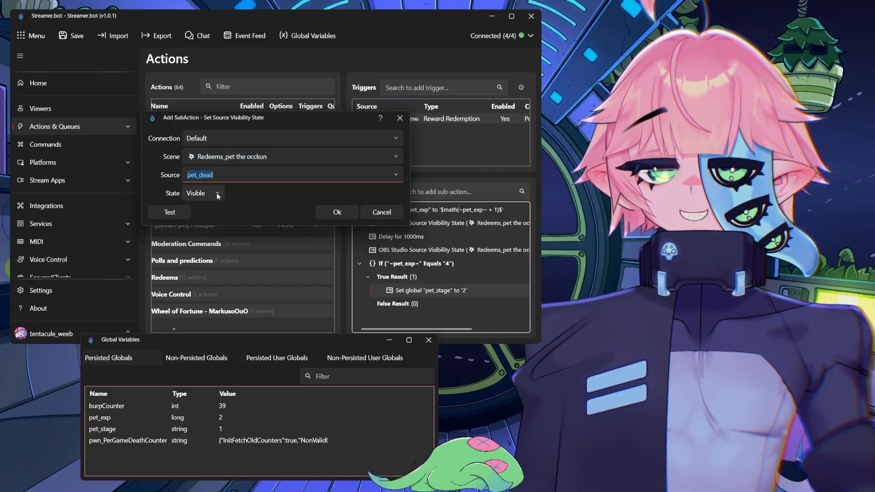
pyautogui.click(217, 193)
pyautogui.click(200, 226)
pyautogui.click(337, 212)
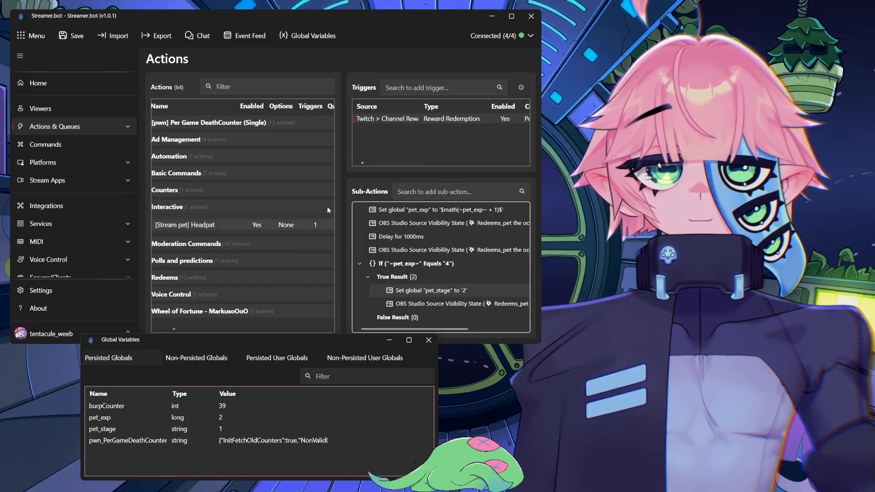
# Configure another Set Source Visibility State sub-action under True Result to make pet_sad Visible in the "Redeems_pet the occkun" scene
pyautogui.moveTo(423, 329); pyautogui.dragTo(404, 327)
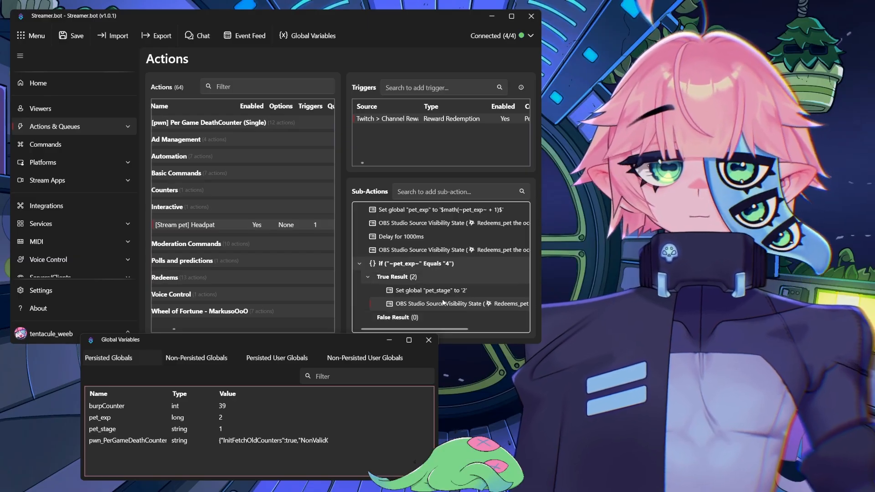
pyautogui.scroll(-1, 428, 303)
pyautogui.moveTo(418, 316); pyautogui.dragTo(413, 297)
pyautogui.doubleClick(394, 308)
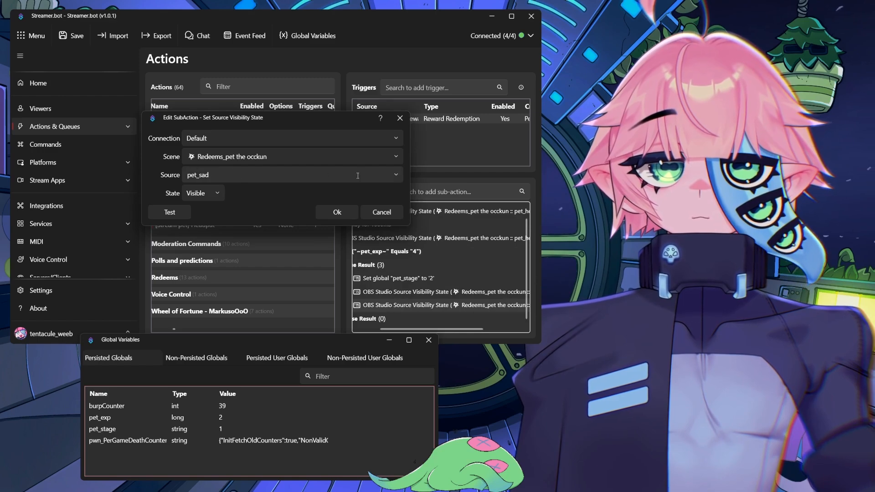
pyautogui.click(325, 176)
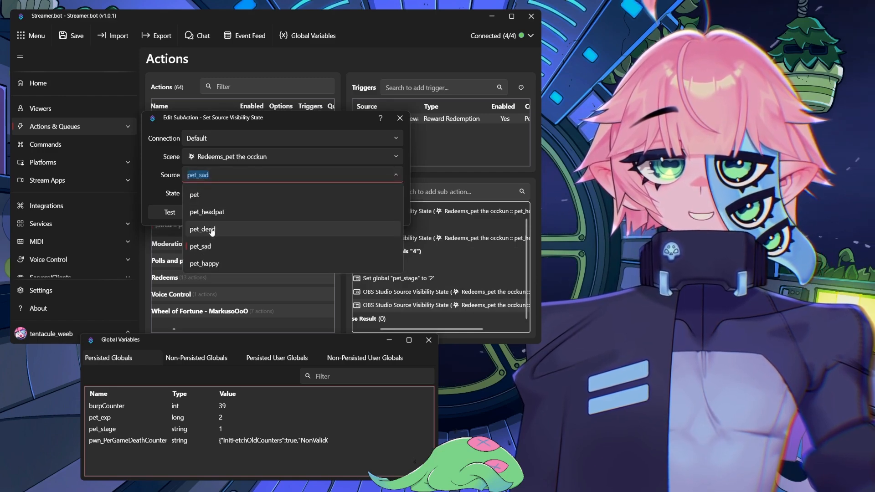
pyautogui.click(206, 247)
pyautogui.click(207, 195)
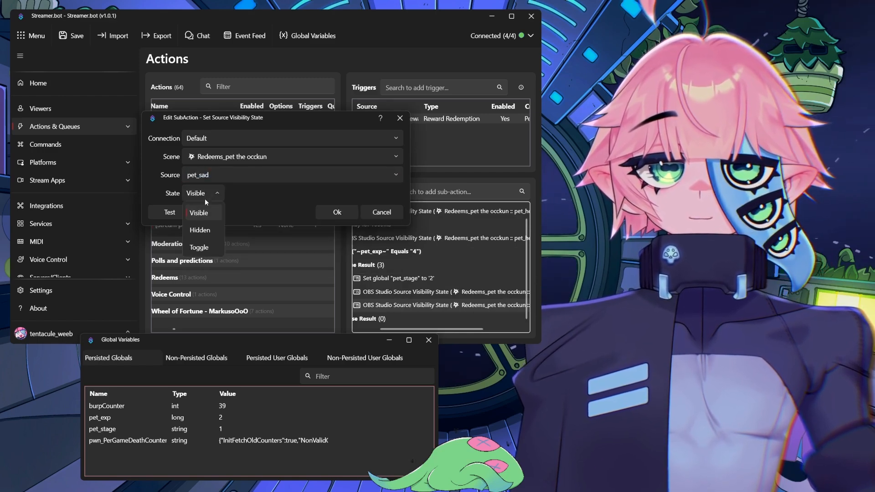
pyautogui.click(207, 196)
pyautogui.click(317, 210)
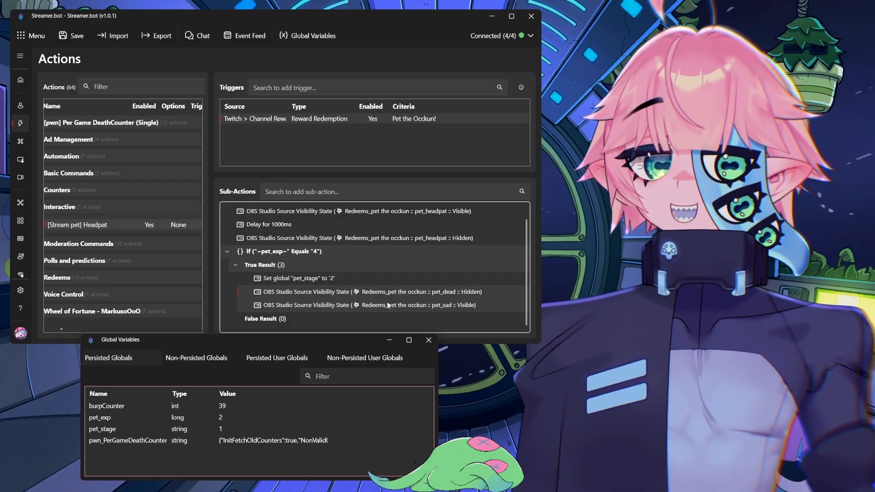
# Test the Headpat action's Reward Redemption trigger twice to bring pet_exp up to the level-up condition
pyautogui.rightClick(324, 117)
pyautogui.click(339, 124)
pyautogui.rightClick(330, 119)
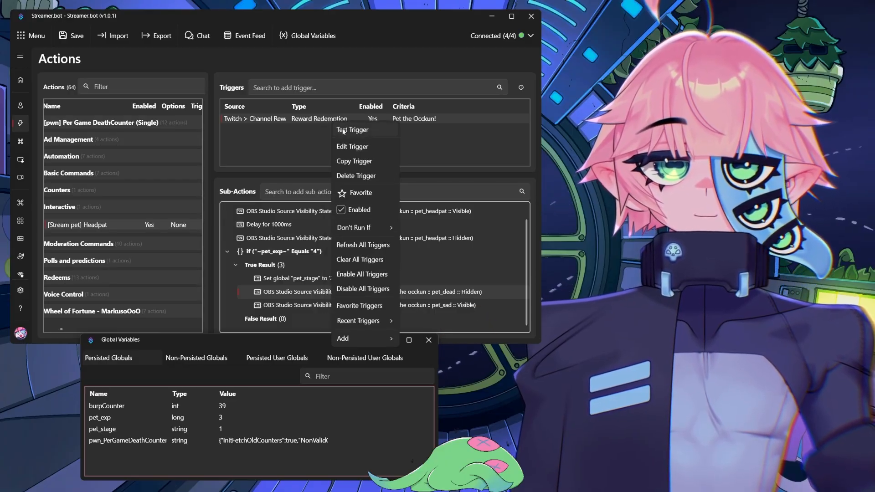
pyautogui.click(343, 124)
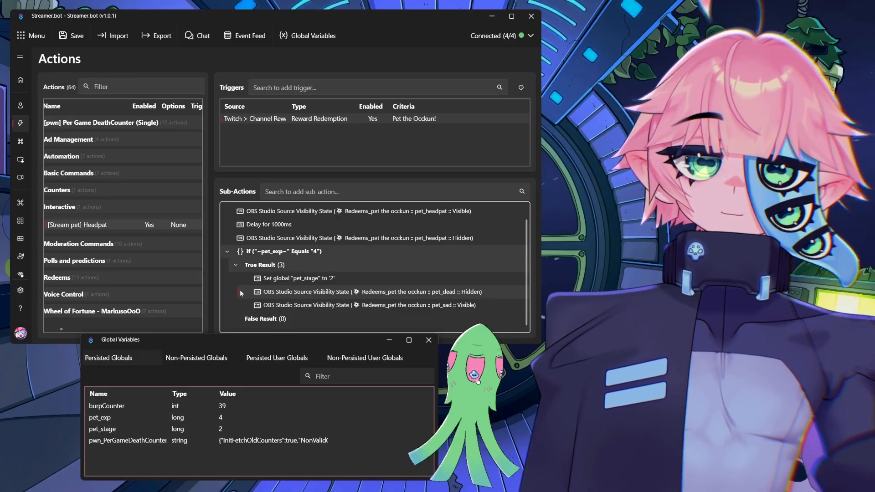
# Collapse the True Result group and test the Reward Redemption trigger once more
pyautogui.click(235, 265)
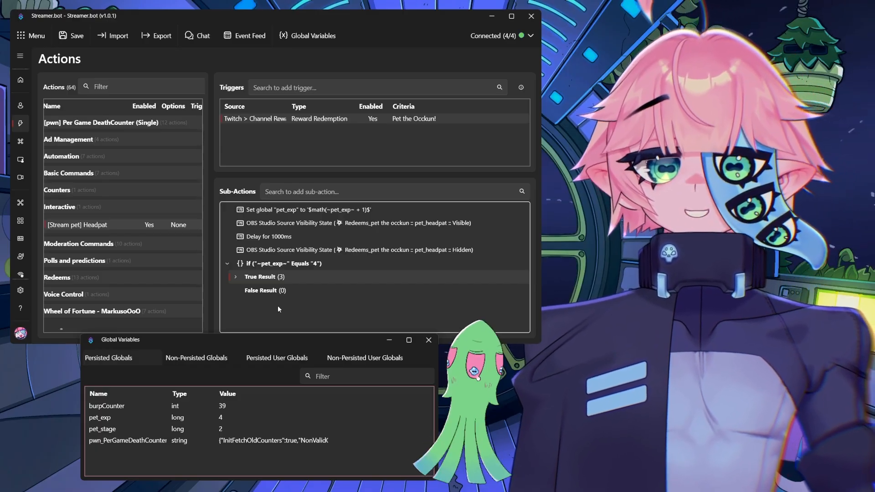
pyautogui.rightClick(358, 118)
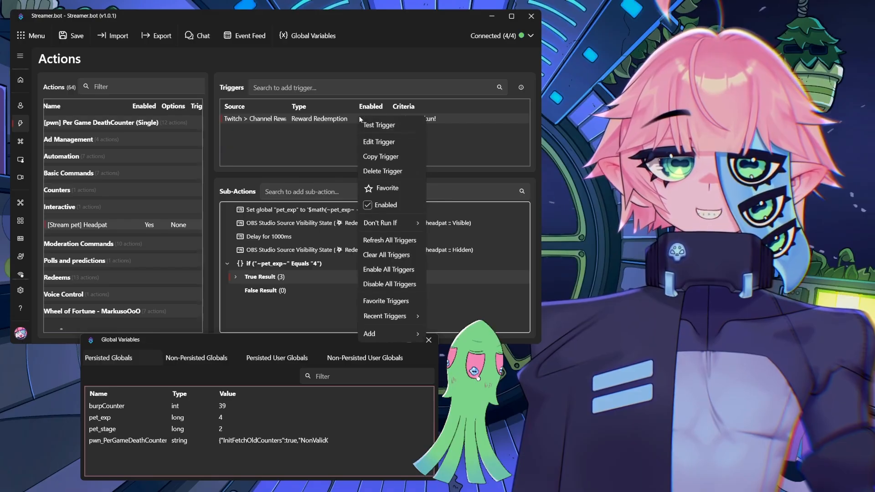
pyautogui.click(368, 126)
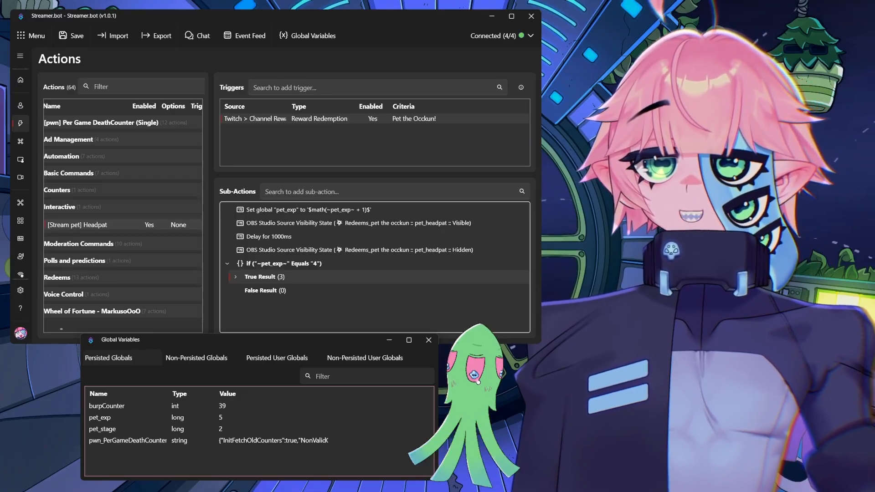
# Collapse the existing pet_exp condition and add an If/Else sub-action below it that checks whether ~pet_exp~ Equals 12
pyautogui.rightClick(255, 296)
pyautogui.click(227, 264)
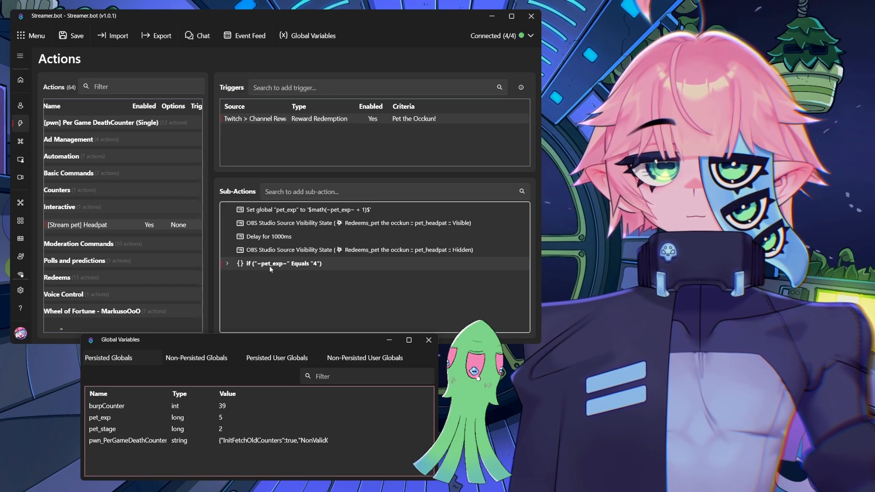
pyautogui.rightClick(246, 286)
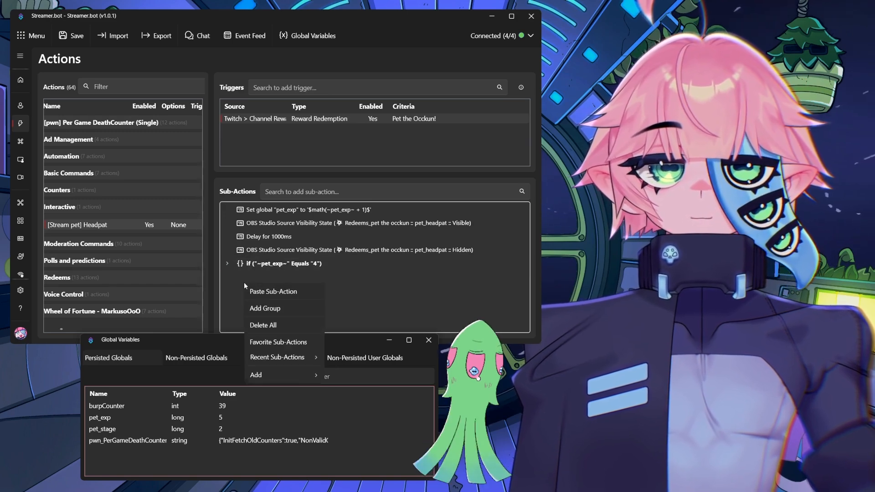
pyautogui.moveTo(286, 375)
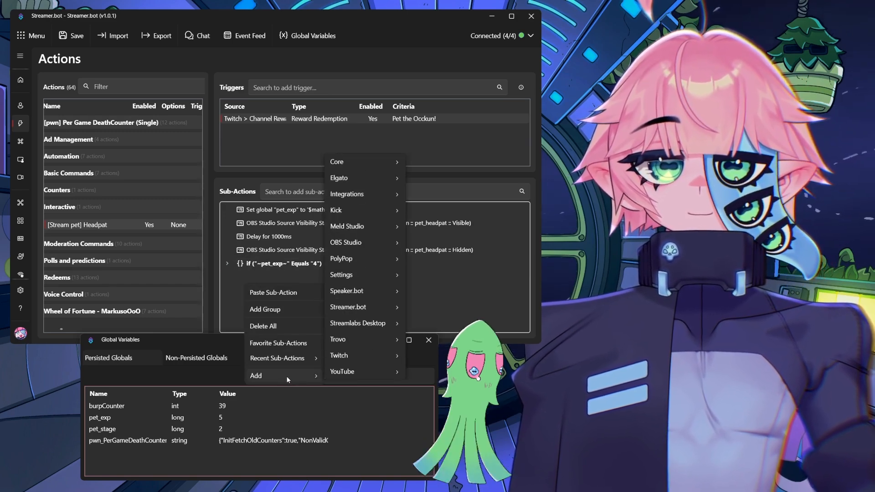
pyautogui.moveTo(357, 164)
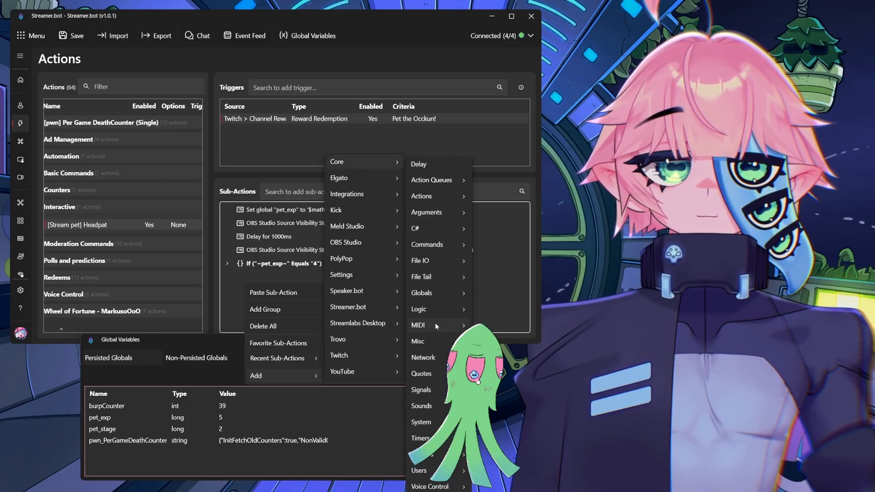
pyautogui.click(487, 358)
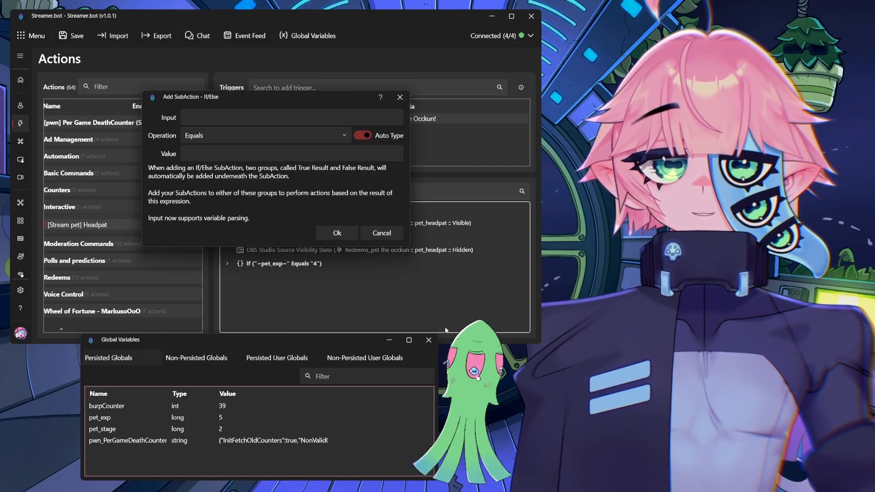
pyautogui.click(220, 115)
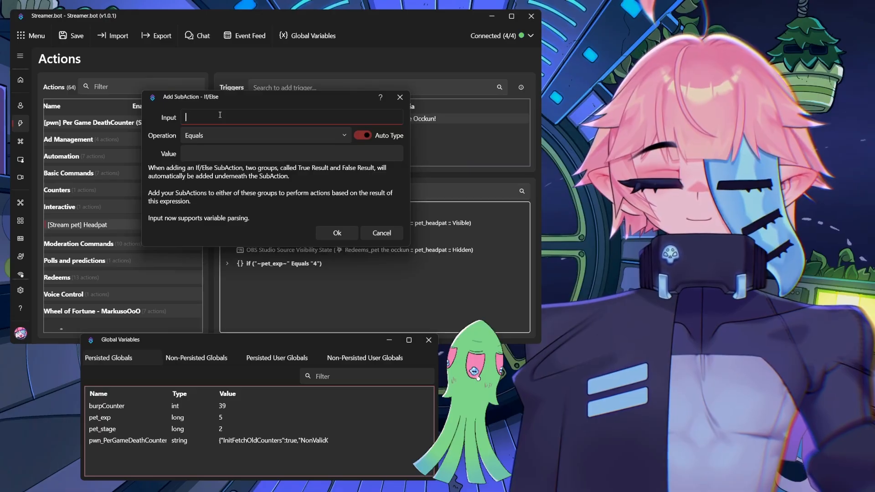
pyautogui.write('#')
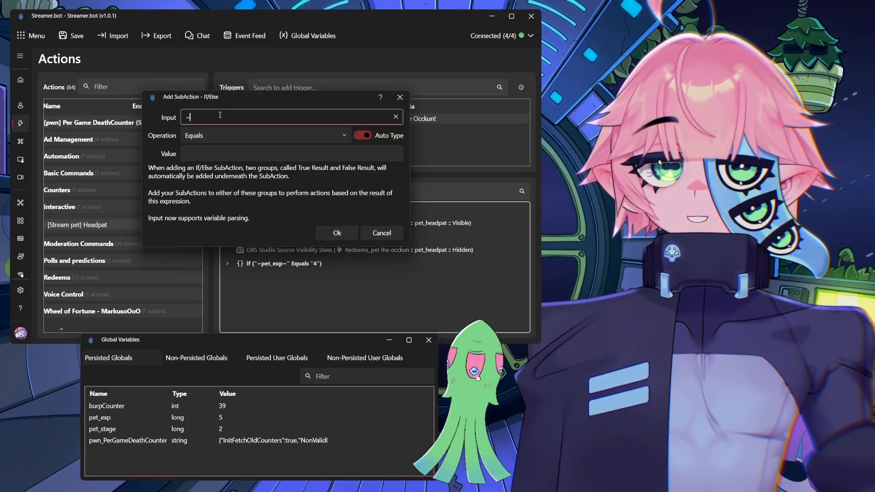
pyautogui.write('pet')
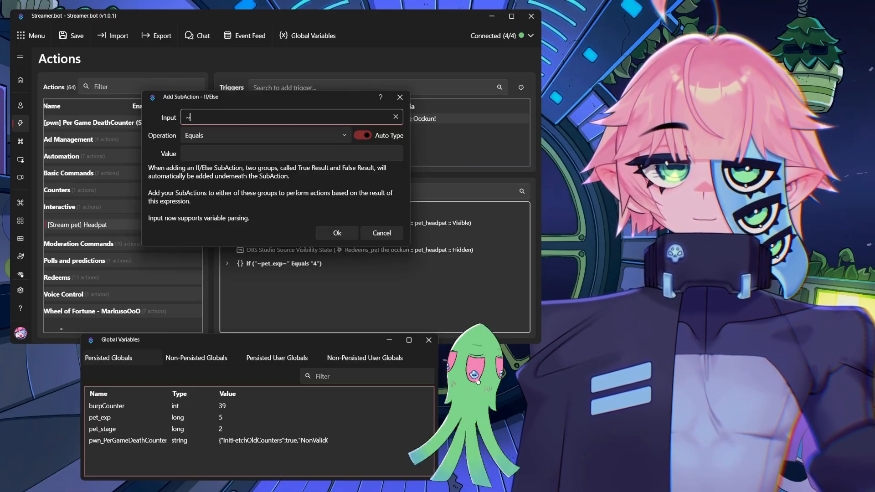
pyautogui.write('_exp')
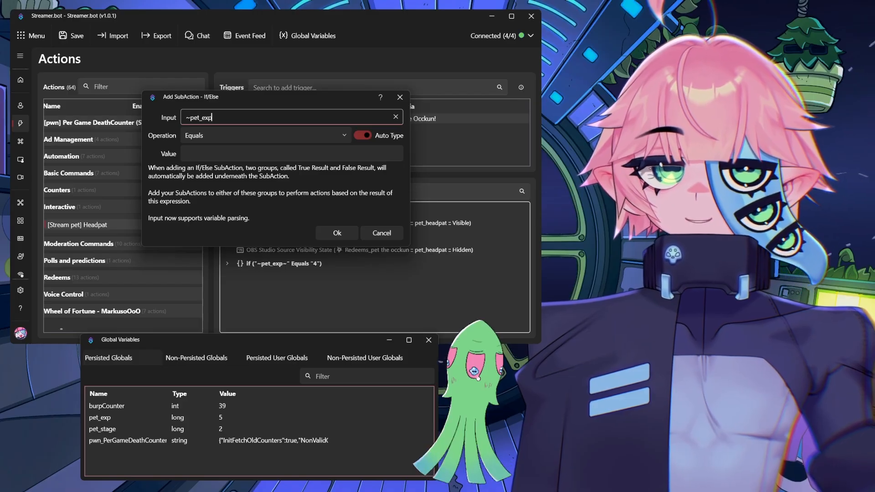
pyautogui.write('~')
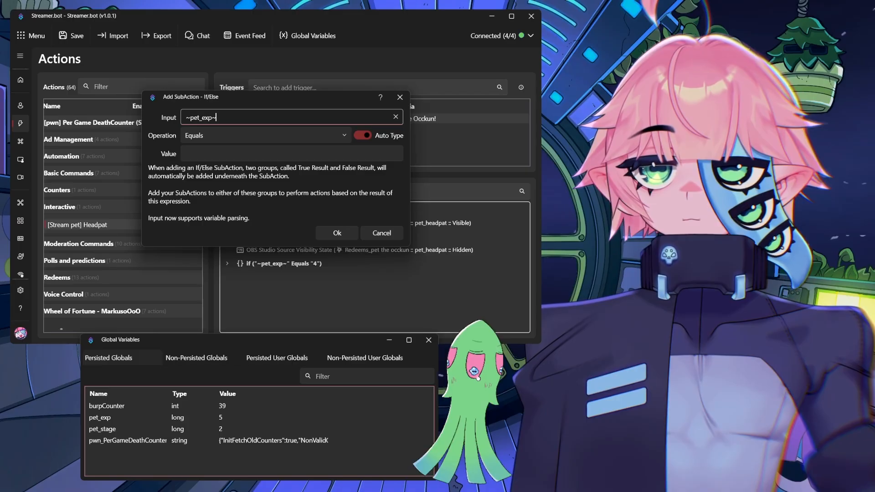
pyautogui.click(215, 153)
pyautogui.write('12')
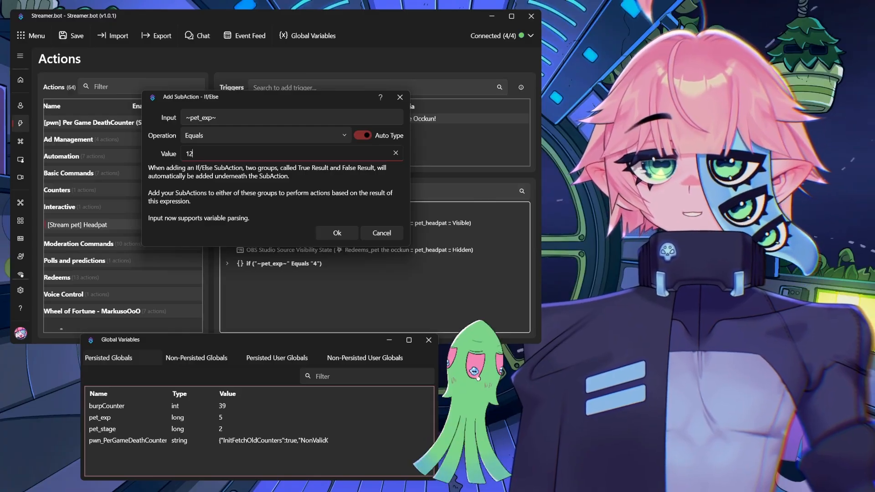
pyautogui.press('Return')
# Under the new condition's True Result, add a Global (Set) sub-action that sets the persisted global pet_stage to 3
pyautogui.click(282, 292)
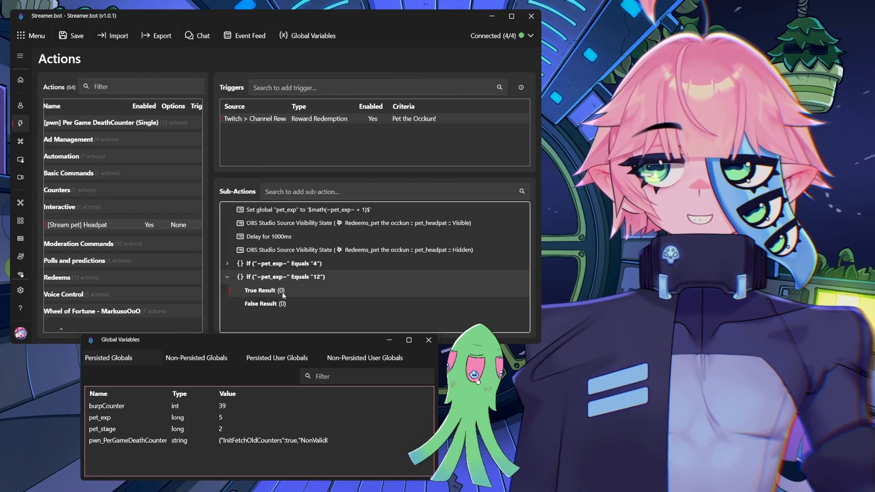
pyautogui.rightClick(283, 294)
pyautogui.moveTo(327, 461)
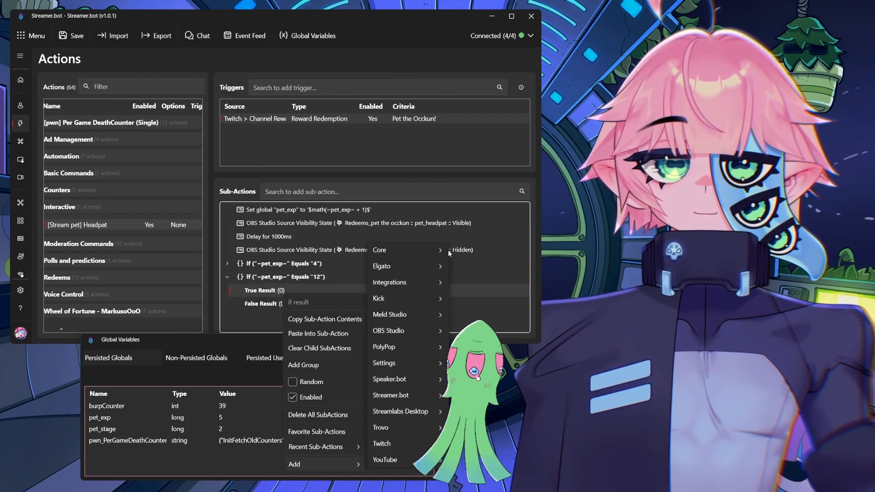
pyautogui.moveTo(425, 249)
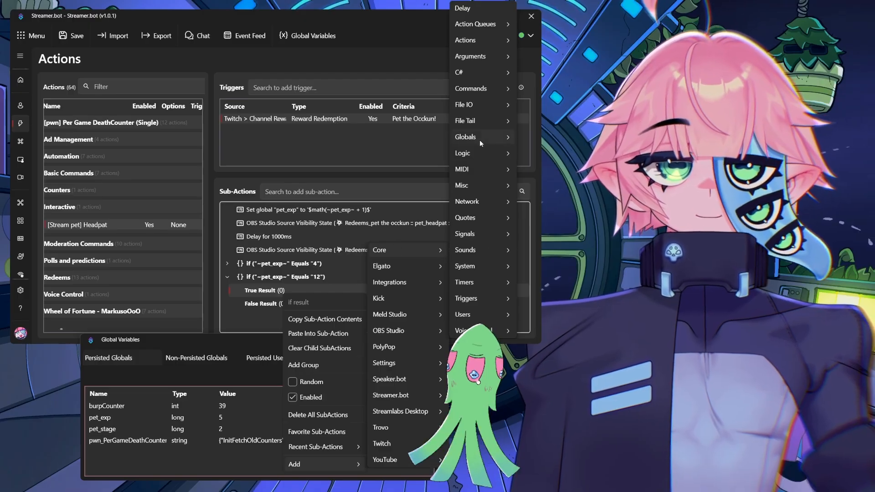
pyautogui.moveTo(480, 138)
pyautogui.click(537, 173)
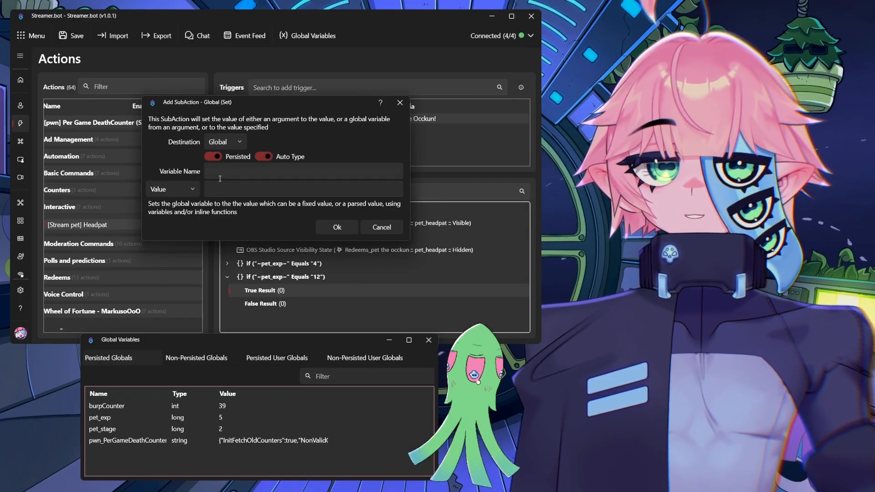
pyautogui.click(239, 170)
pyautogui.write('pet')
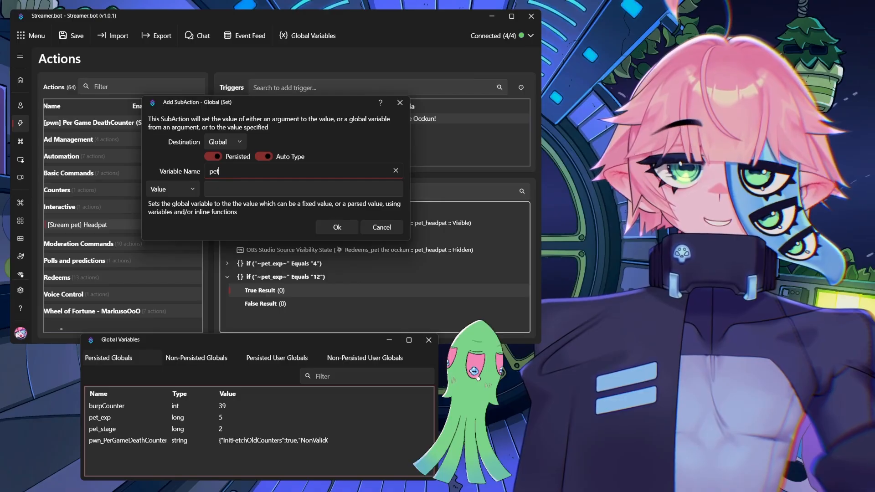
pyautogui.write('_stage')
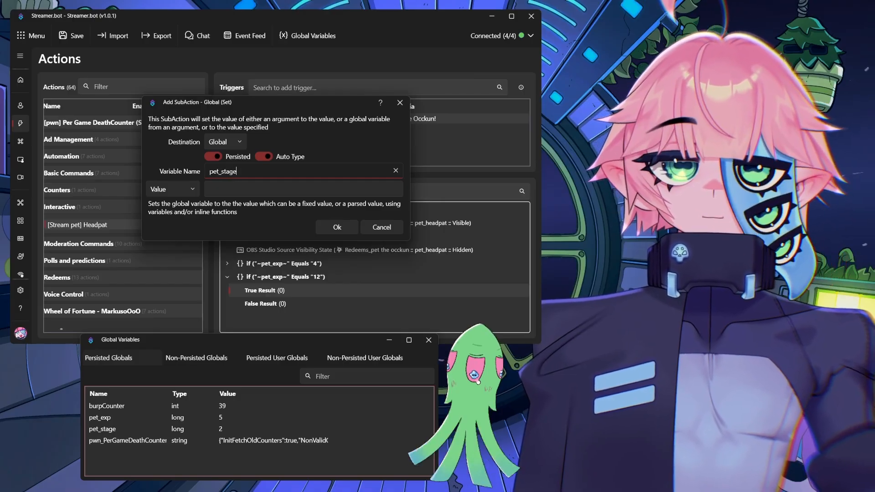
pyautogui.press('Tab')
pyautogui.write('3')
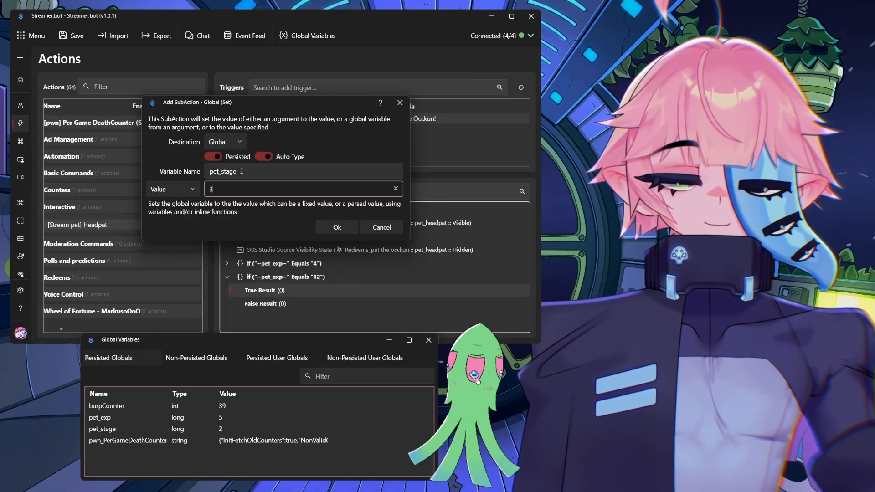
pyautogui.press('Return')
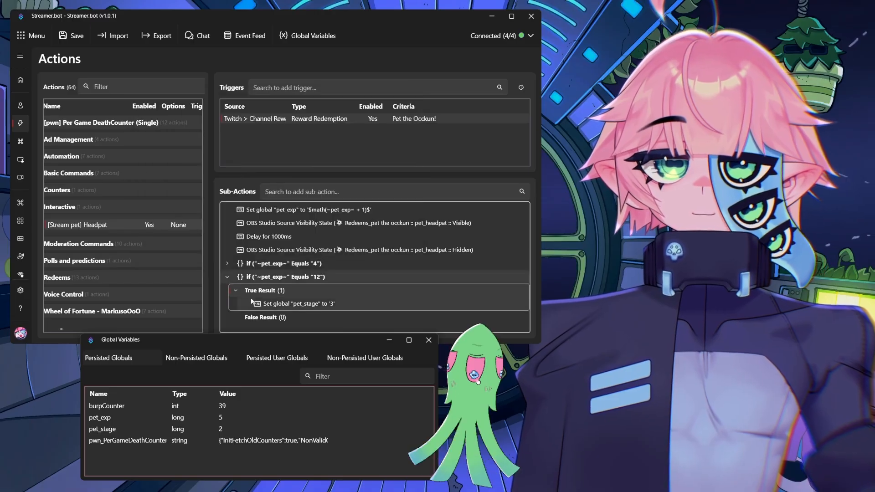
# Add an OBS Studio Set Source Visibility State sub-action under the same True Result making pet_happy Visible in the "Redeems_pet the occkun" scene
pyautogui.rightClick(290, 307)
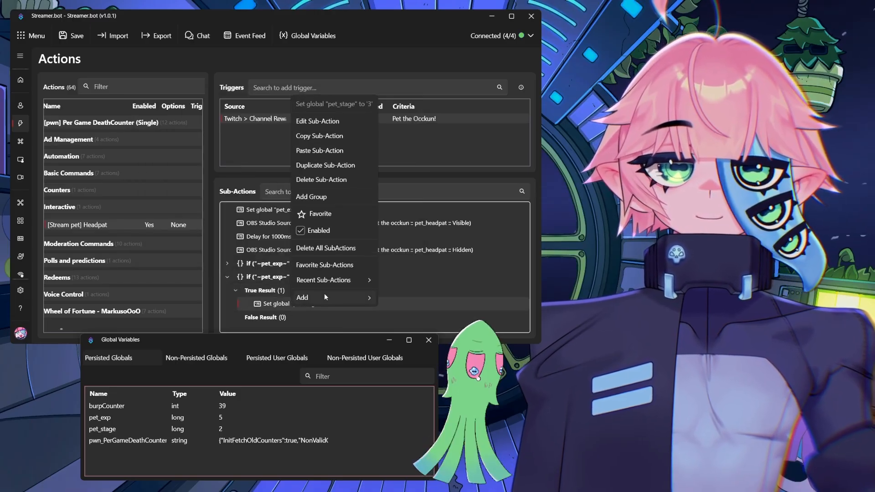
pyautogui.moveTo(324, 293)
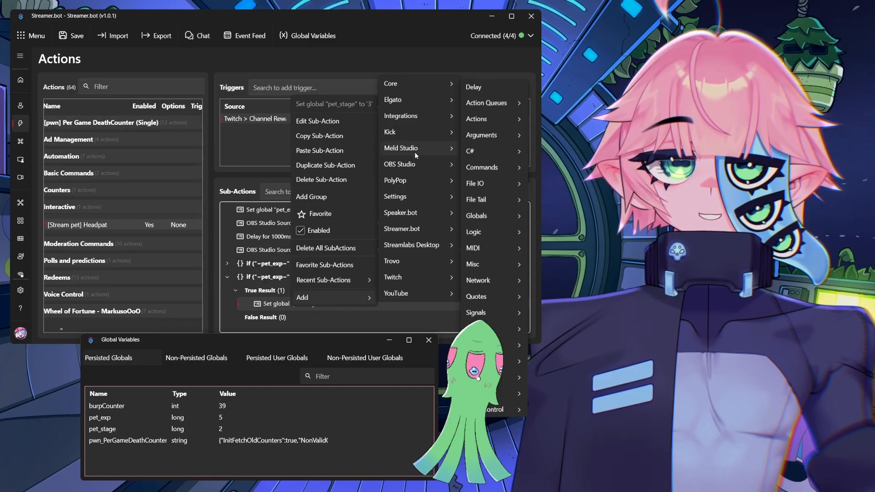
pyautogui.moveTo(410, 165)
pyautogui.moveTo(497, 354)
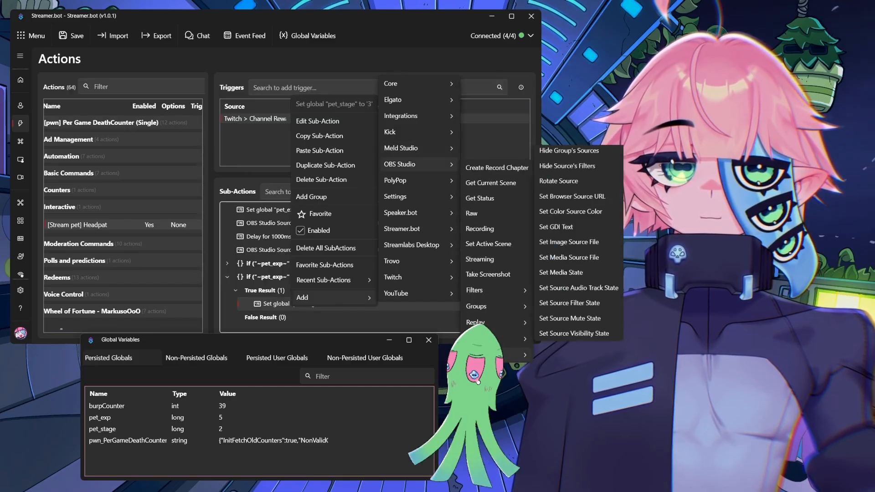
pyautogui.click(569, 352)
pyautogui.click(281, 158)
pyautogui.click(397, 158)
pyautogui.click(231, 206)
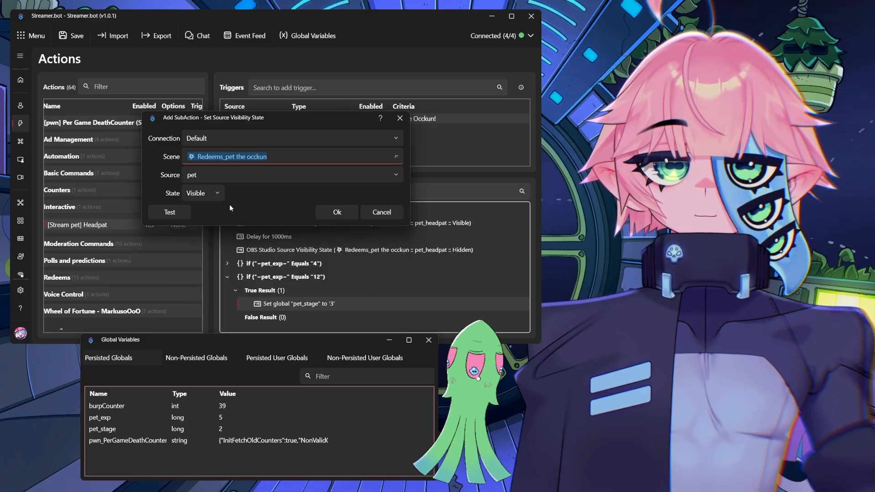
pyautogui.click(396, 174)
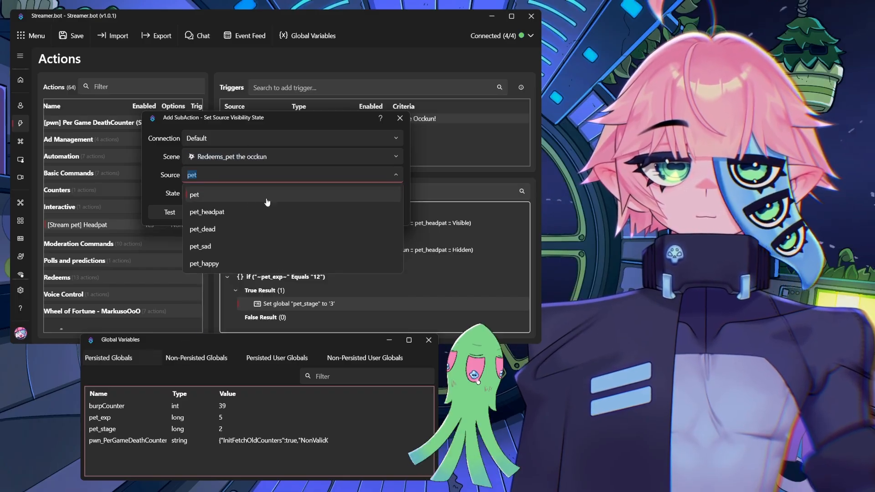
pyautogui.click(217, 265)
pyautogui.click(341, 213)
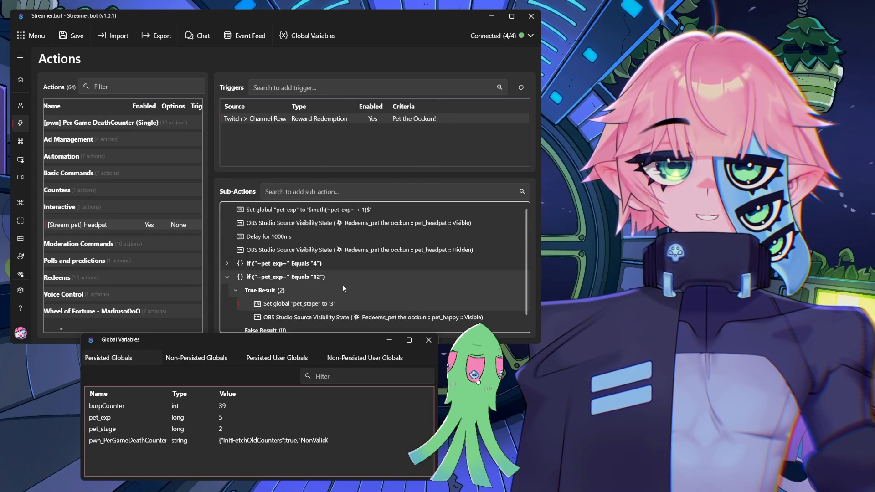
# Duplicate the pet_happy visibility sub-action and change the copy to source pet_sad with state Hidden
pyautogui.click(318, 303)
pyautogui.hotkey('ctrl', 'c')
pyautogui.hotkey('ctrl', 'v')
pyautogui.doubleClick(312, 318)
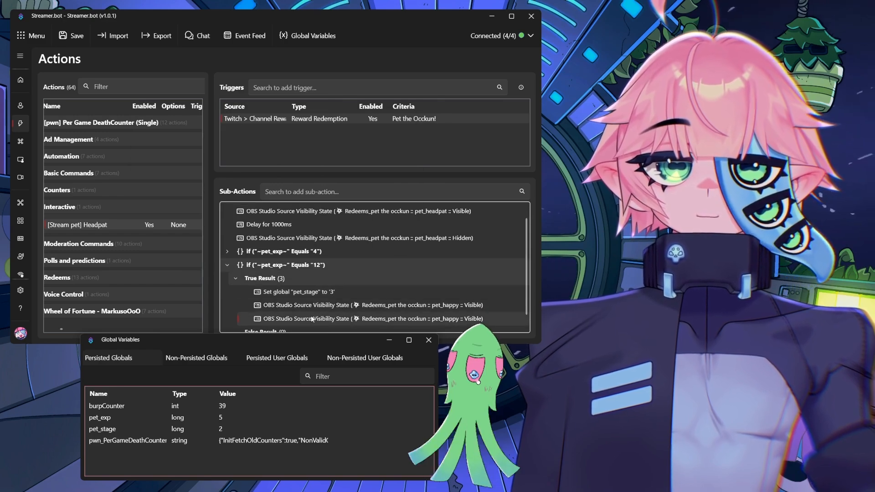
pyautogui.click(360, 179)
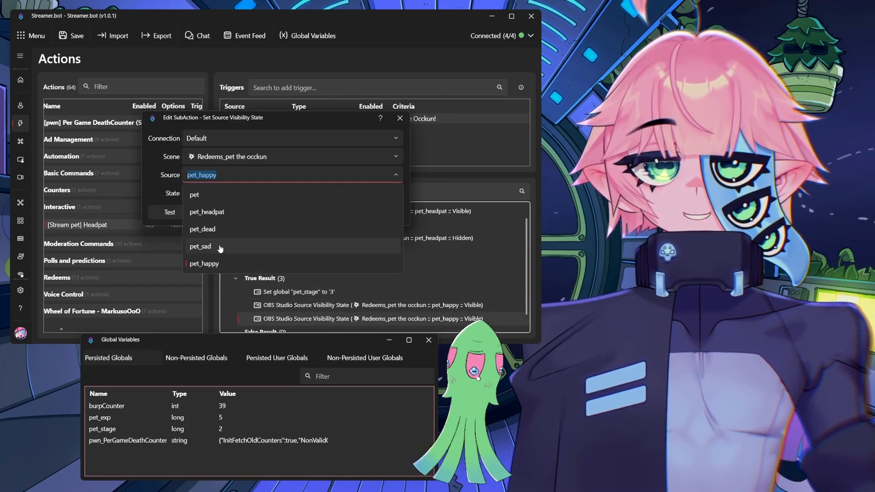
pyautogui.click(200, 246)
pyautogui.click(205, 193)
pyautogui.click(207, 229)
pyautogui.click(351, 215)
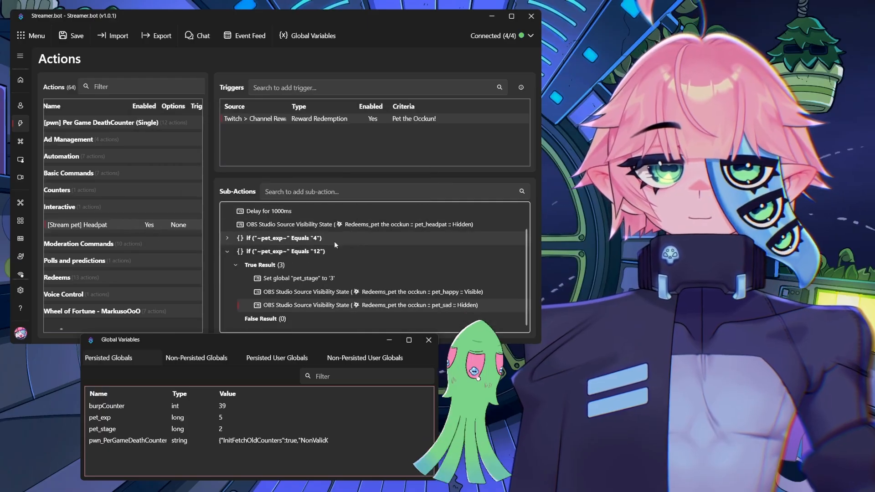
# Duplicate the pet_sad visibility sub-action, change the copy's source to pet_dead with state Hidden, and collapse the "12" condition
pyautogui.scroll(-1, 335, 242)
pyautogui.hotkey('ctrl', 'c')
pyautogui.hotkey('ctrl', 'v')
pyautogui.doubleClick(292, 318)
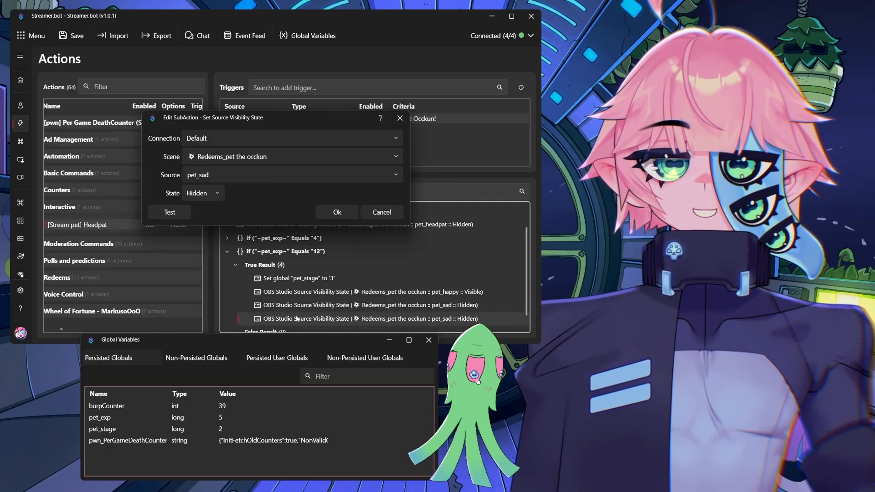
pyautogui.click(396, 174)
pyautogui.click(209, 222)
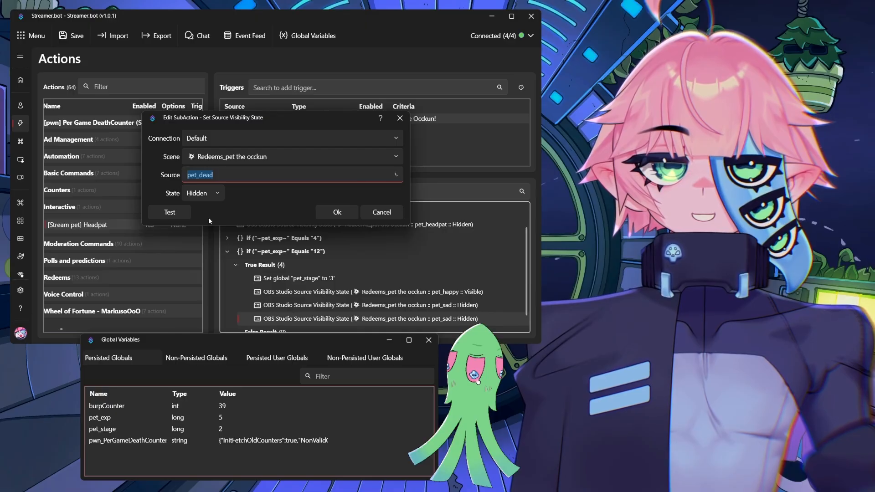
pyautogui.click(337, 213)
pyautogui.scroll(-1, 300, 310)
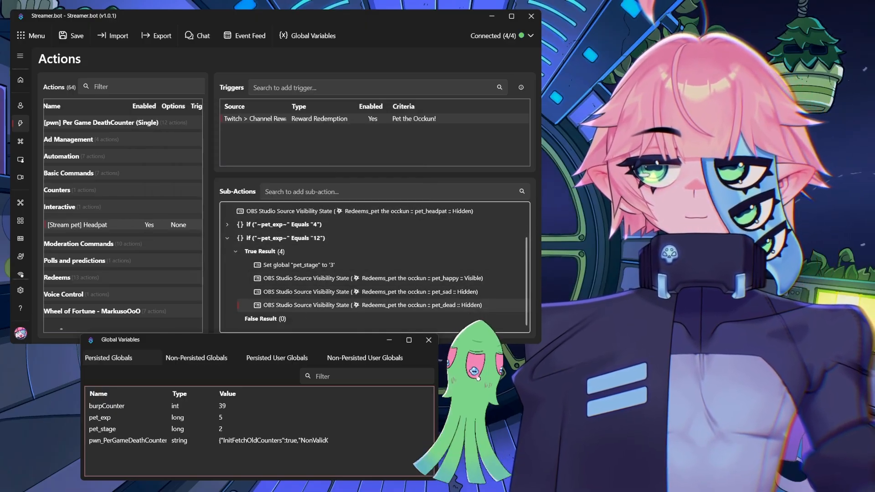
pyautogui.click(228, 238)
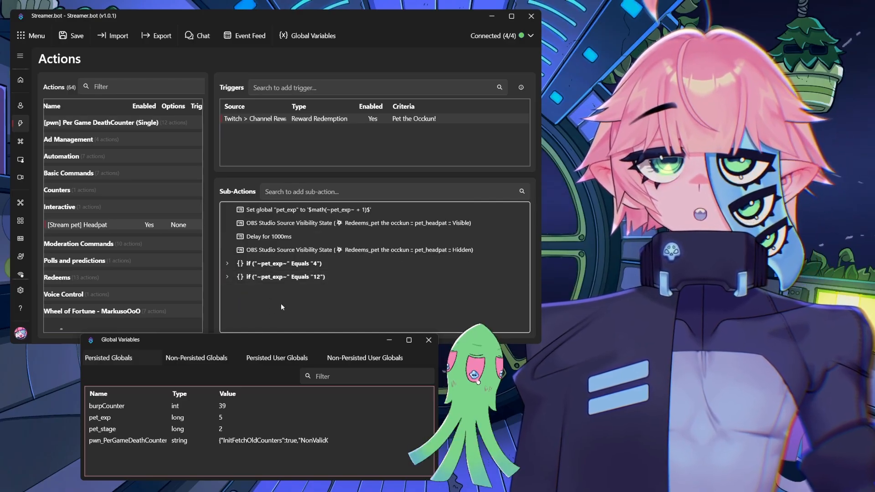
# Test the Headpat action's Reward Redemption trigger seven times to bring pet_exp up to the threshold of 12
pyautogui.rightClick(277, 118)
pyautogui.click(281, 120)
pyautogui.rightClick(281, 120)
pyautogui.click(296, 129)
pyautogui.rightClick(286, 120)
pyautogui.click(295, 129)
pyautogui.rightClick(288, 121)
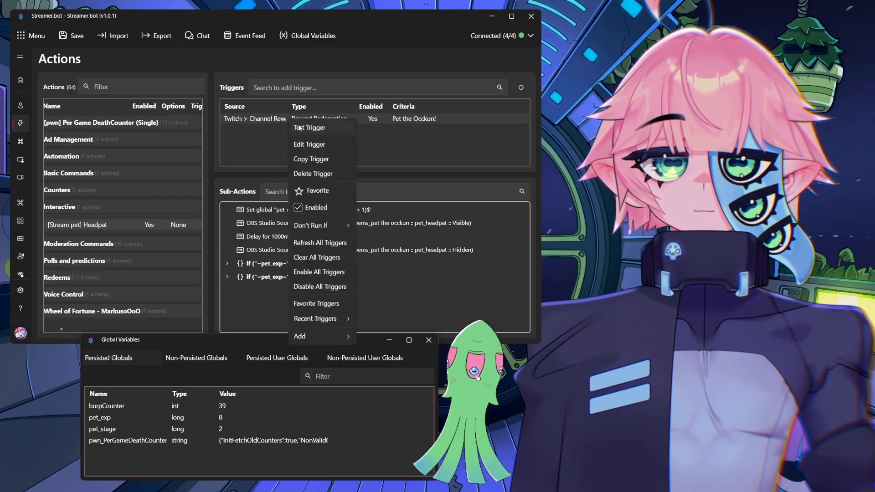
pyautogui.click(297, 130)
pyautogui.rightClick(290, 121)
pyautogui.click(301, 129)
pyautogui.rightClick(291, 122)
pyautogui.click(303, 130)
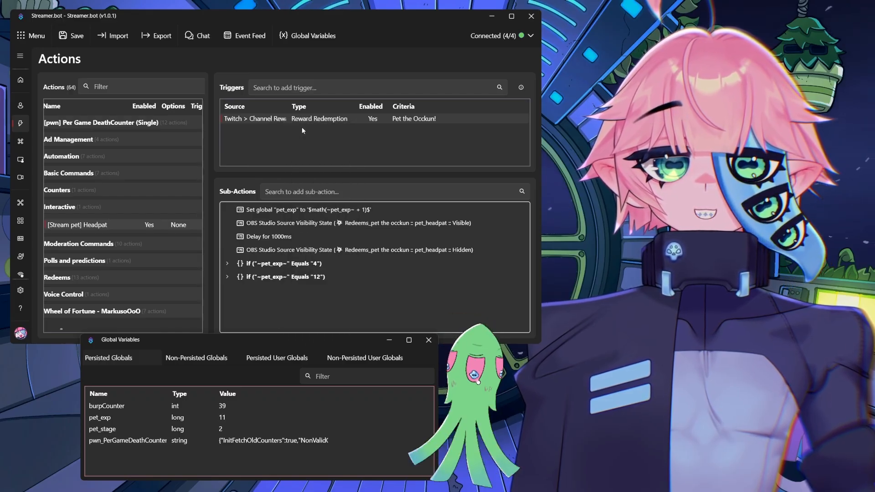
pyautogui.rightClick(291, 119)
pyautogui.click(296, 129)
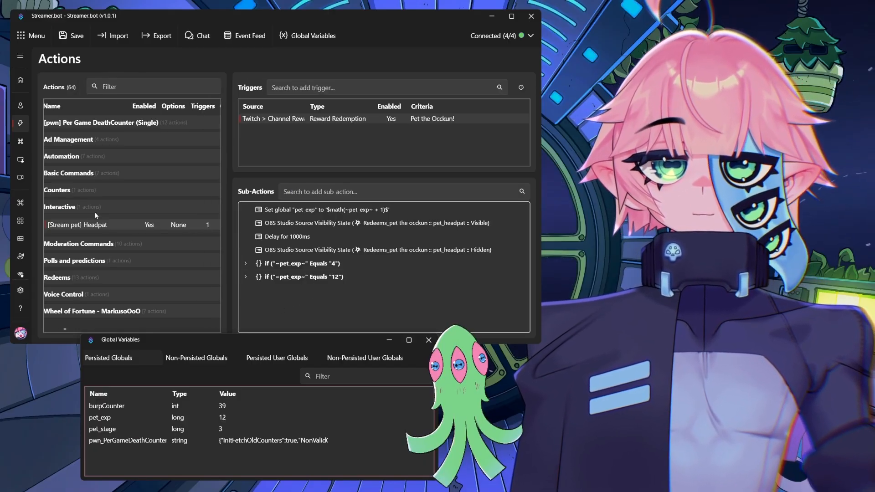
# Create a new action named "[Stream pet] Reset" in the Interactive group
pyautogui.click(73, 208)
pyautogui.click(73, 207)
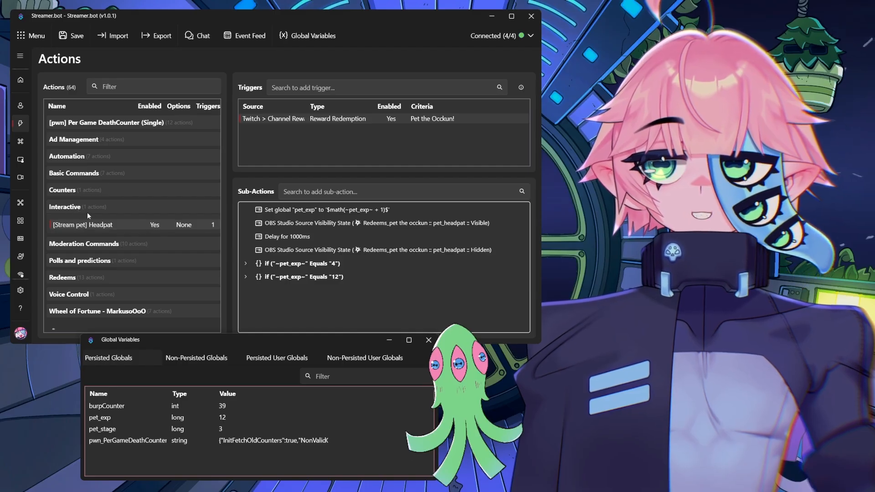
pyautogui.rightClick(88, 213)
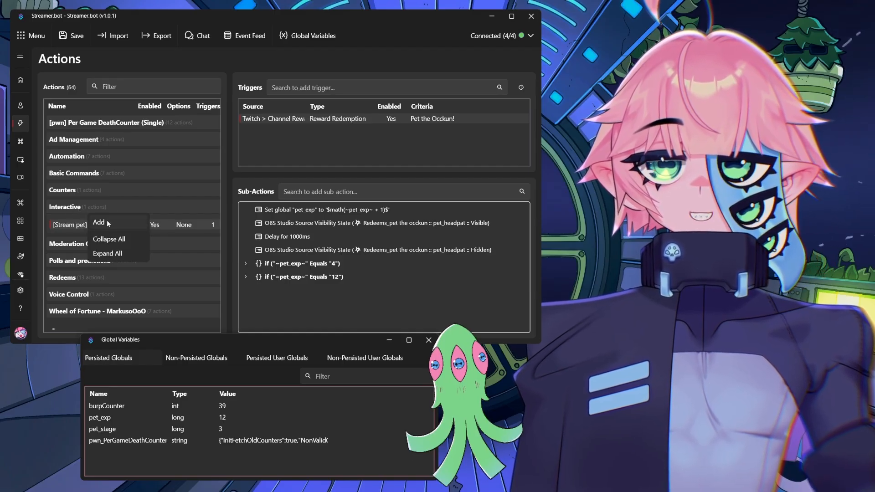
pyautogui.click(106, 221)
pyautogui.write('[Stream pet] Reset')
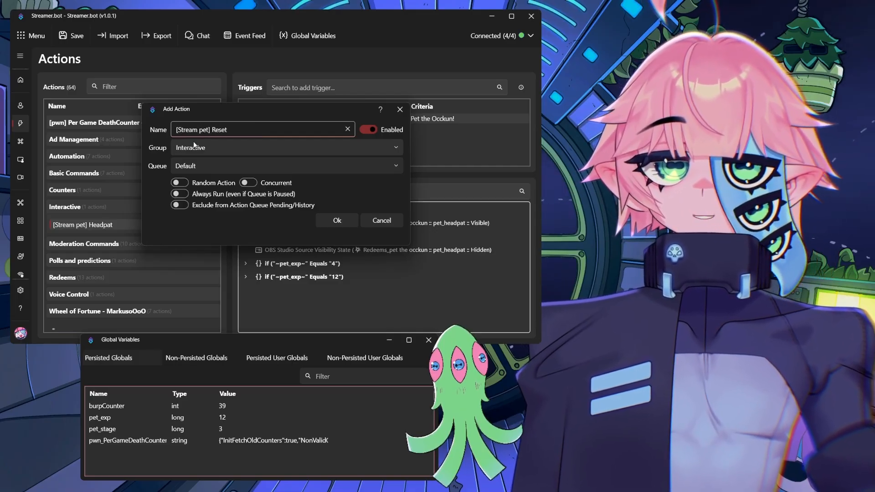
pyautogui.press('Return')
# Start a Command Triggered trigger for the Reset action with a new command named "Reset pet" that responds to !resetpet
pyautogui.rightClick(282, 132)
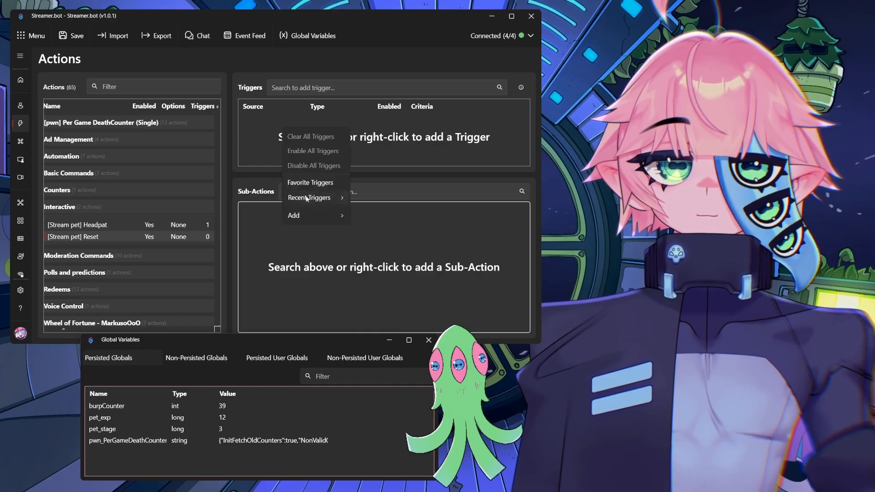
pyautogui.moveTo(314, 217)
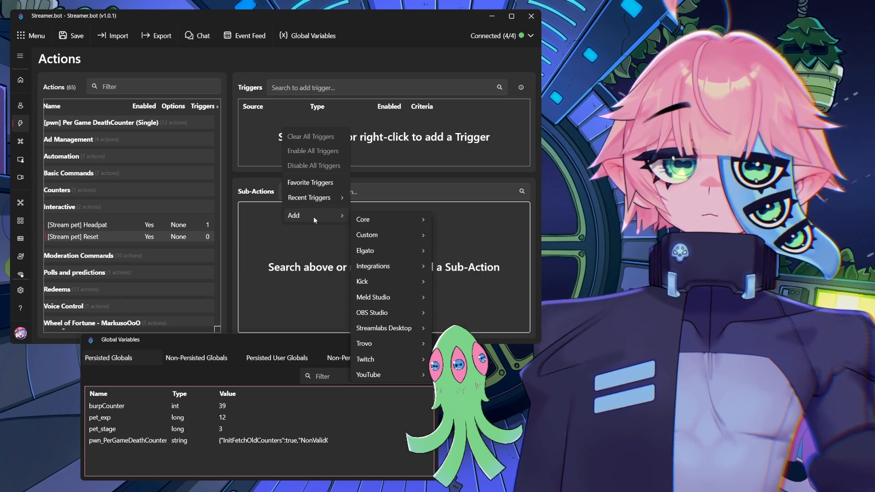
pyautogui.moveTo(377, 220)
pyautogui.moveTo(472, 268)
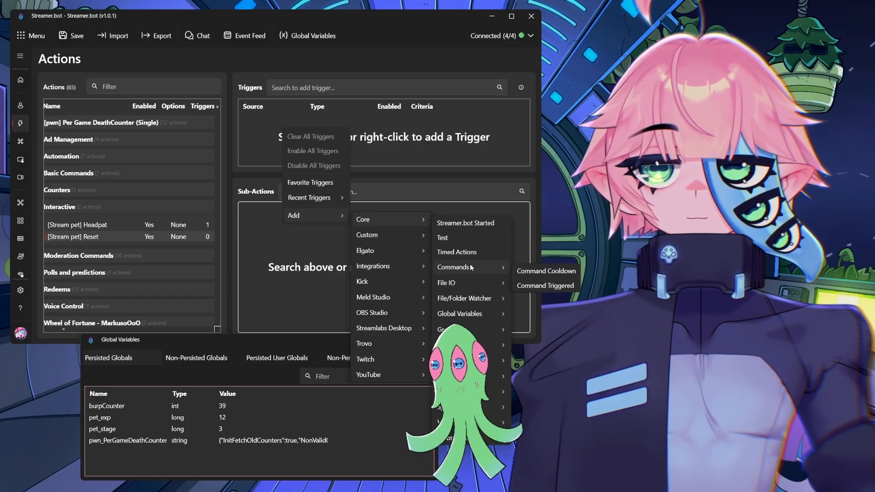
pyautogui.click(546, 285)
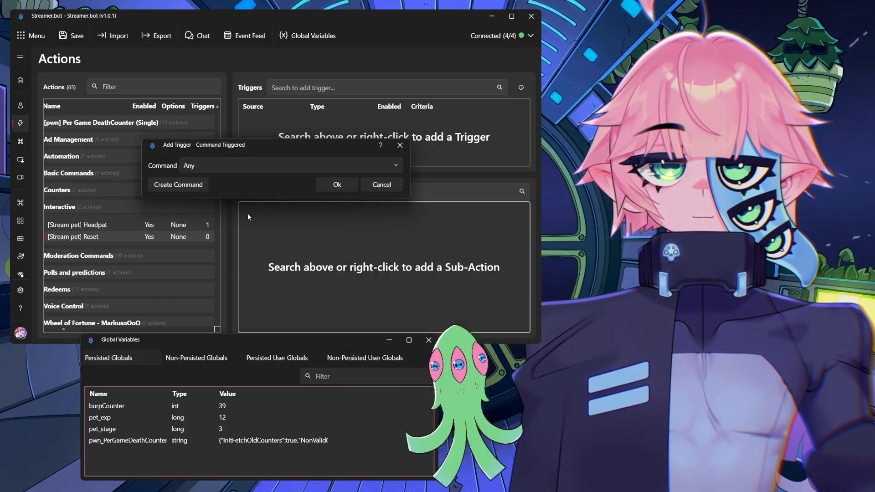
pyautogui.click(196, 187)
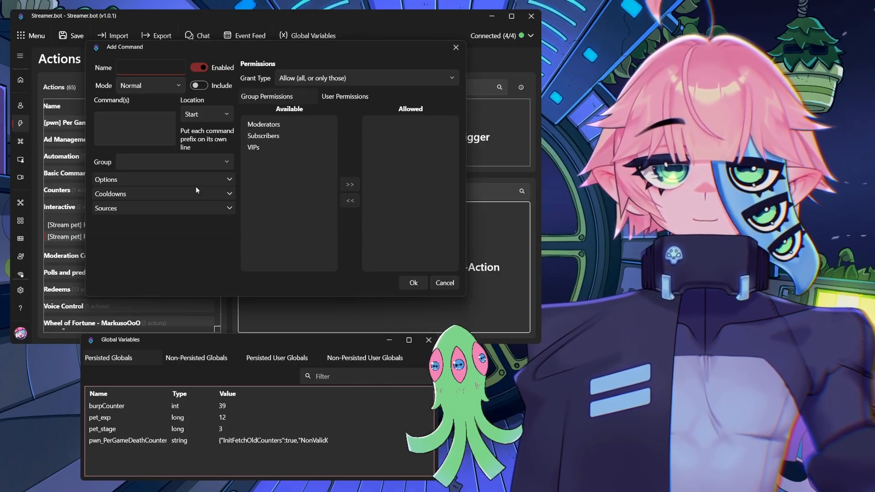
pyautogui.write('Reset pet')
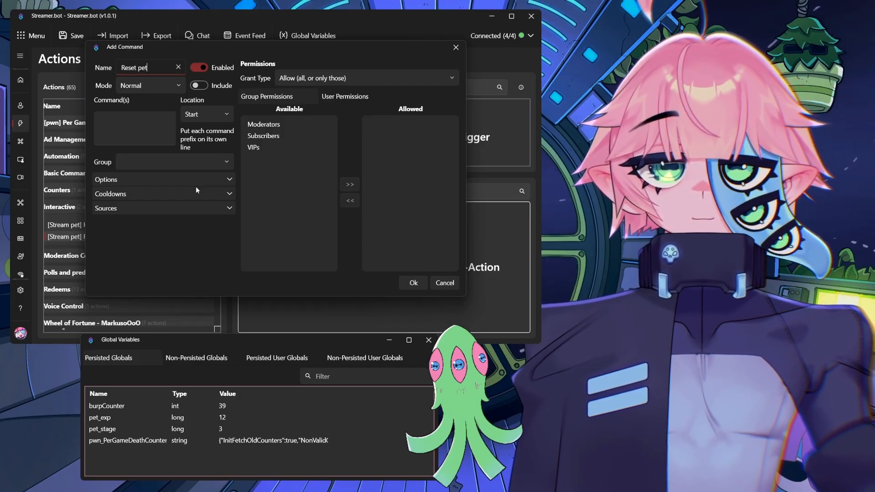
pyautogui.click(101, 134)
pyautogui.write('!reset')
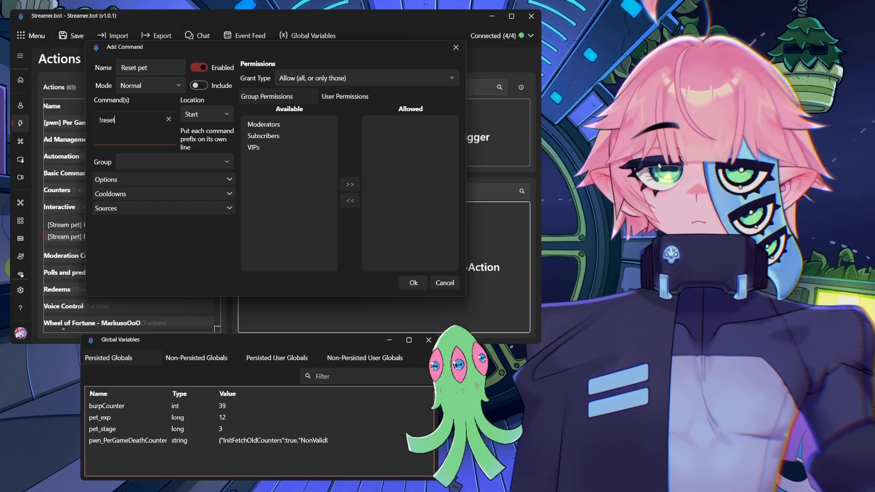
pyautogui.write('pet')
# Allow only the Moderators group to use the command, then save the command and its trigger
pyautogui.click(276, 124)
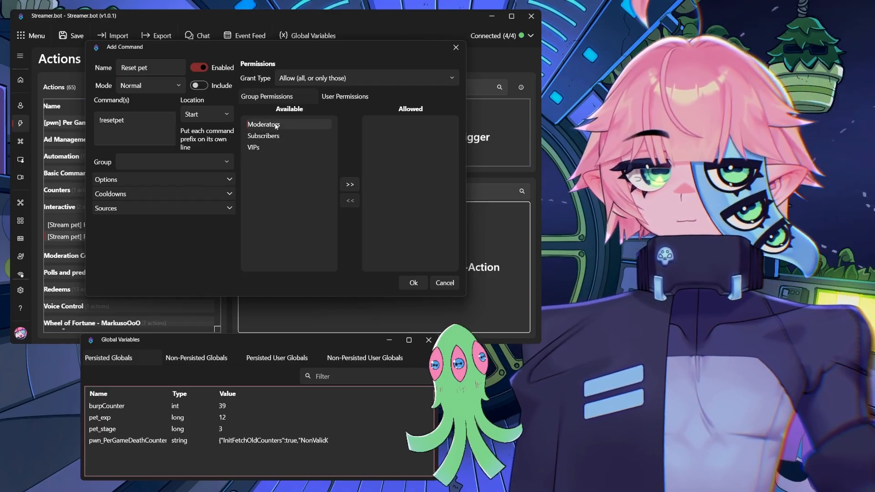
pyautogui.click(350, 184)
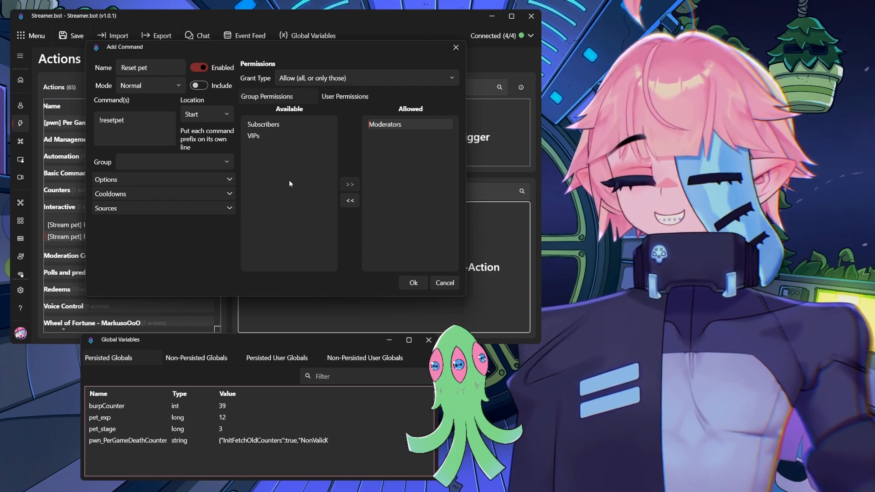
pyautogui.press('Return')
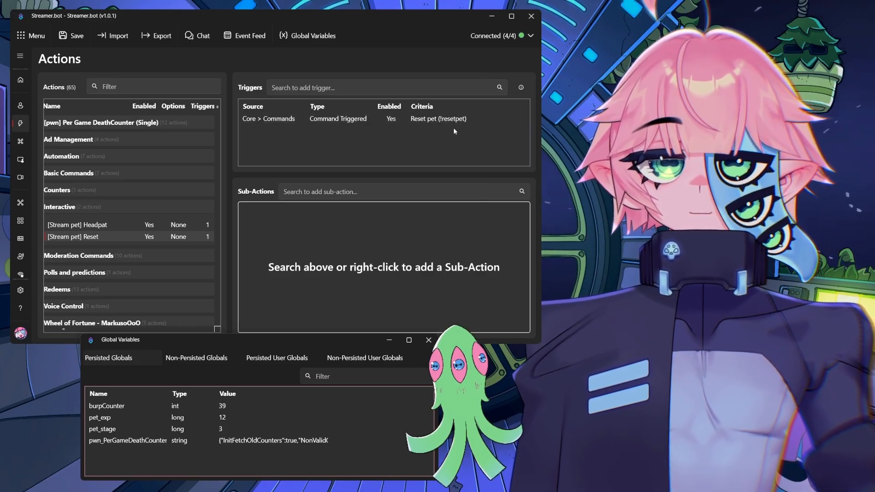
pyautogui.rightClick(428, 121)
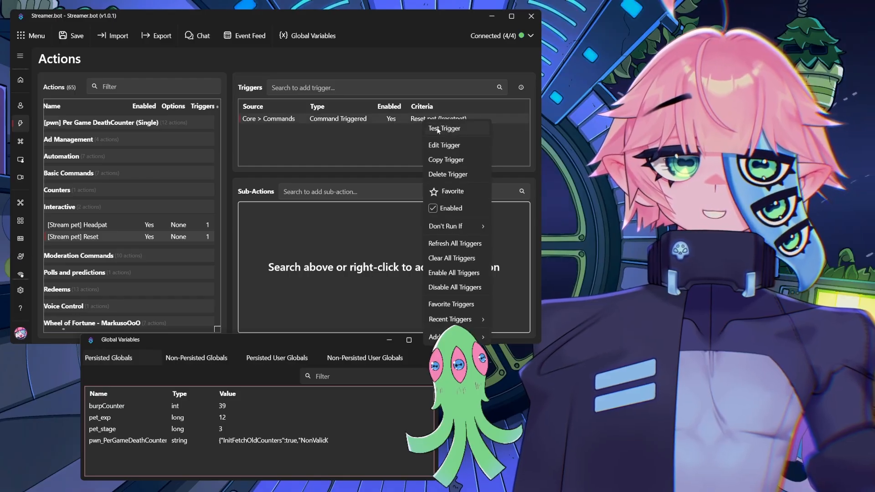
pyautogui.click(371, 138)
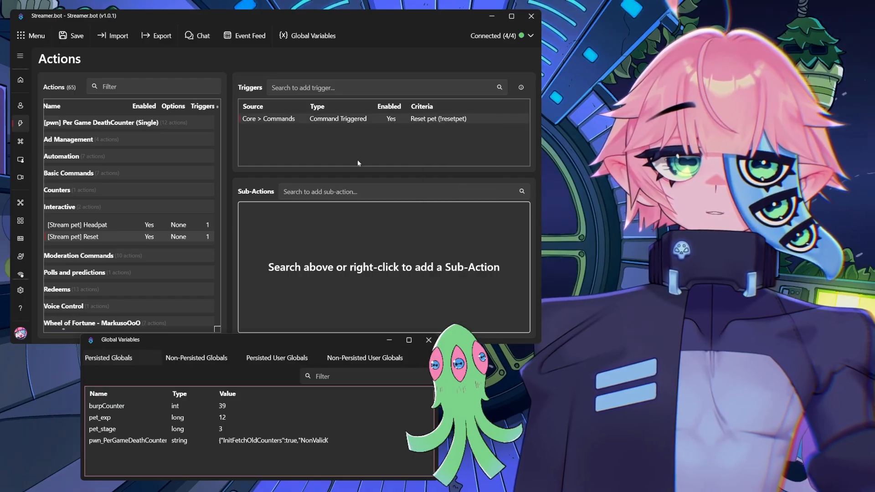
# Add a Global (Set) sub-action to the Reset action that sets the persisted variable pet_exp to 0
pyautogui.rightClick(315, 235)
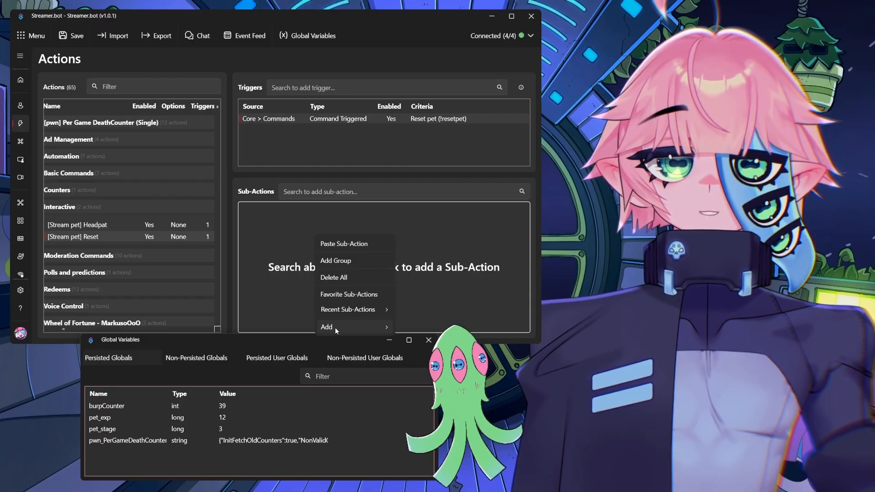
pyautogui.moveTo(335, 327)
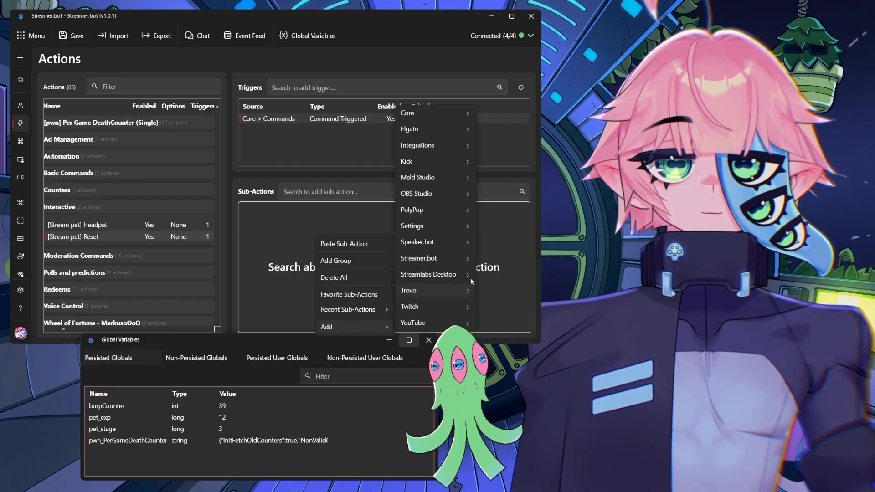
pyautogui.moveTo(433, 114)
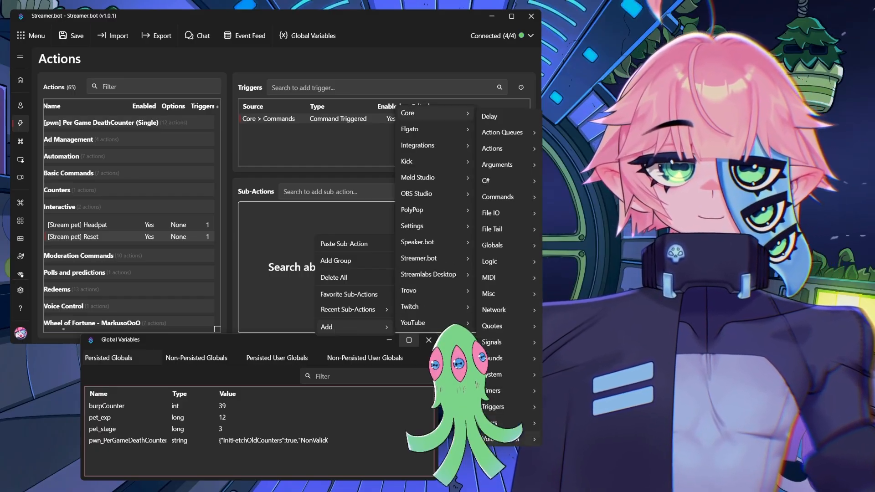
pyautogui.moveTo(506, 245)
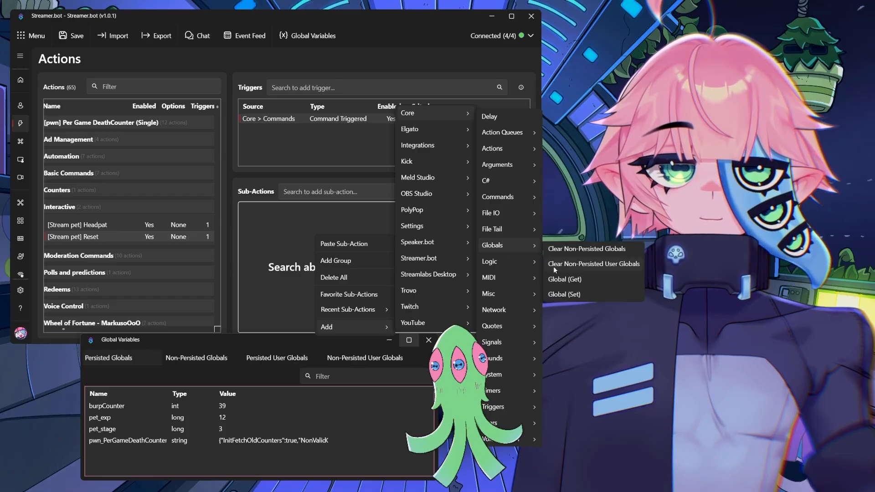
pyautogui.click(562, 293)
pyautogui.click(252, 176)
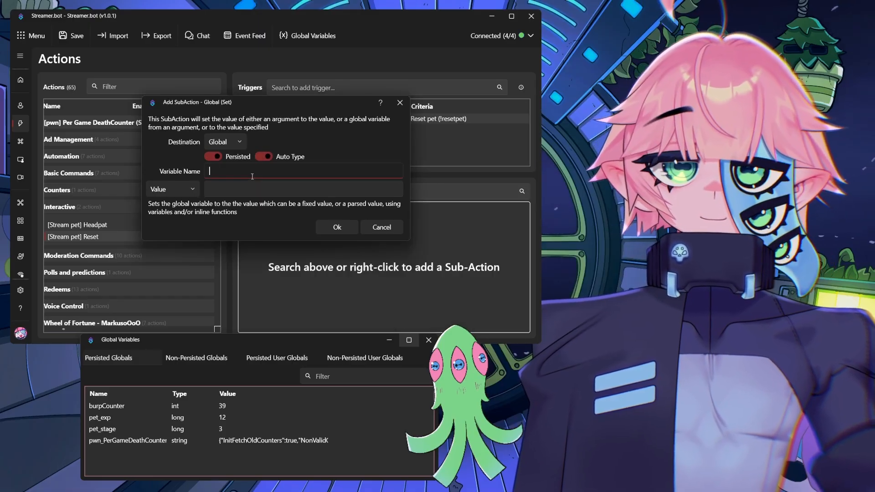
pyautogui.write('pet_exp')
pyautogui.press('Tab')
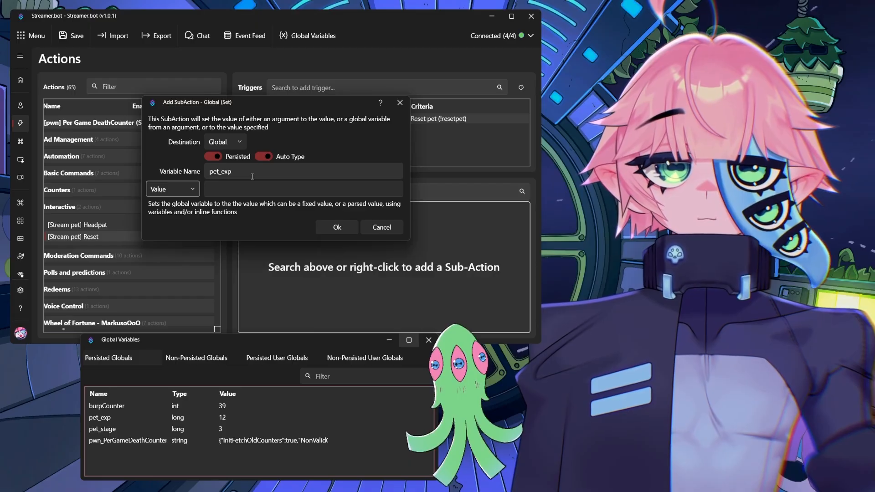
pyautogui.write('0')
pyautogui.press('Return')
# Add a second Global (Set) sub-action that sets the persisted variable pet_stage to 1
pyautogui.rightClick(279, 223)
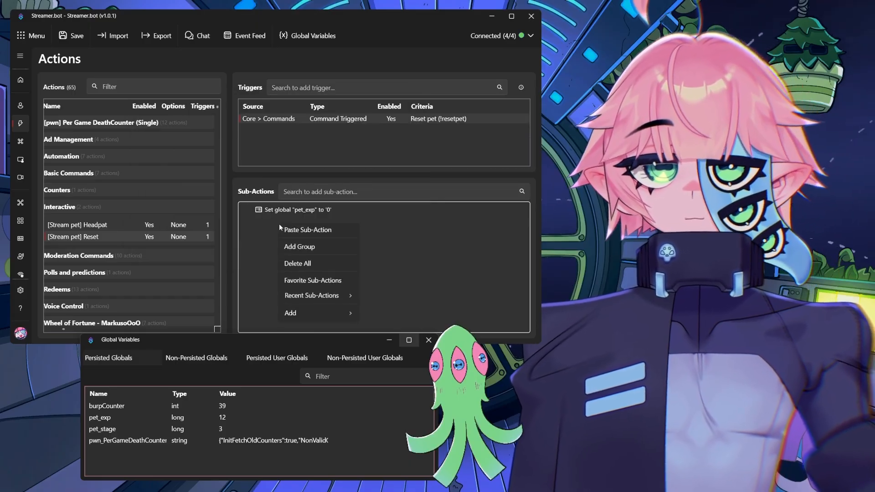
pyautogui.moveTo(314, 314)
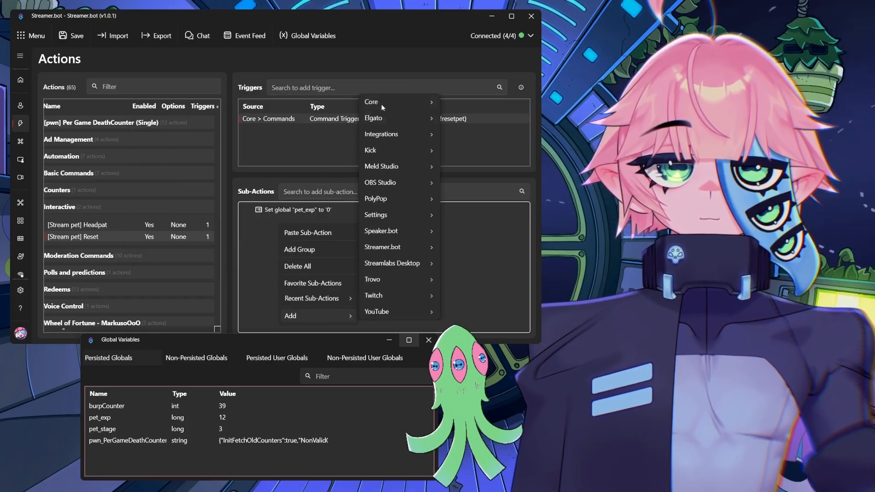
pyautogui.moveTo(381, 101)
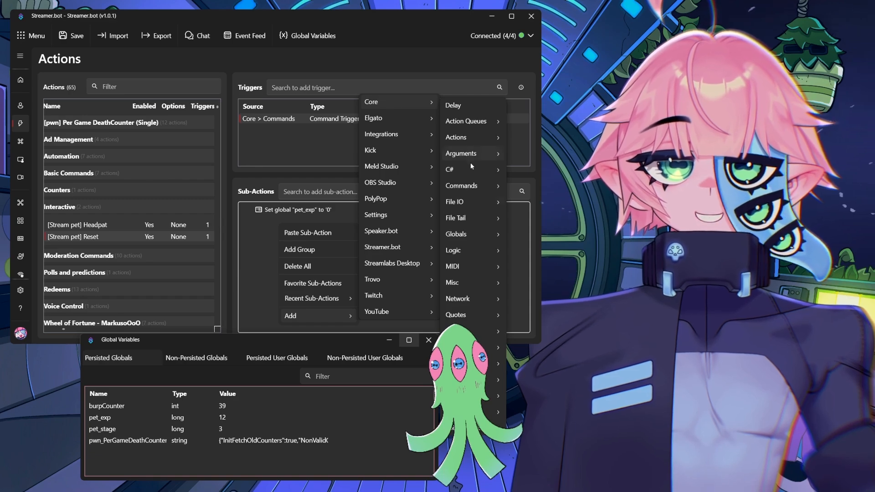
pyautogui.moveTo(471, 233)
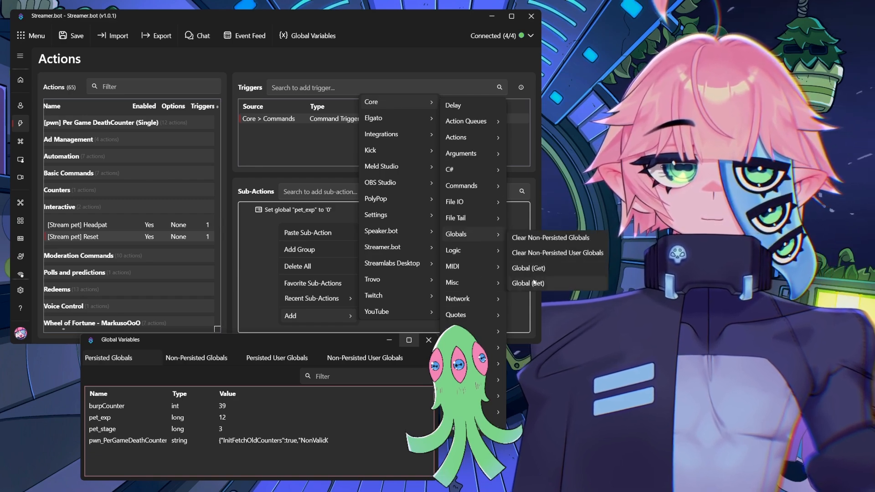
pyautogui.click(528, 283)
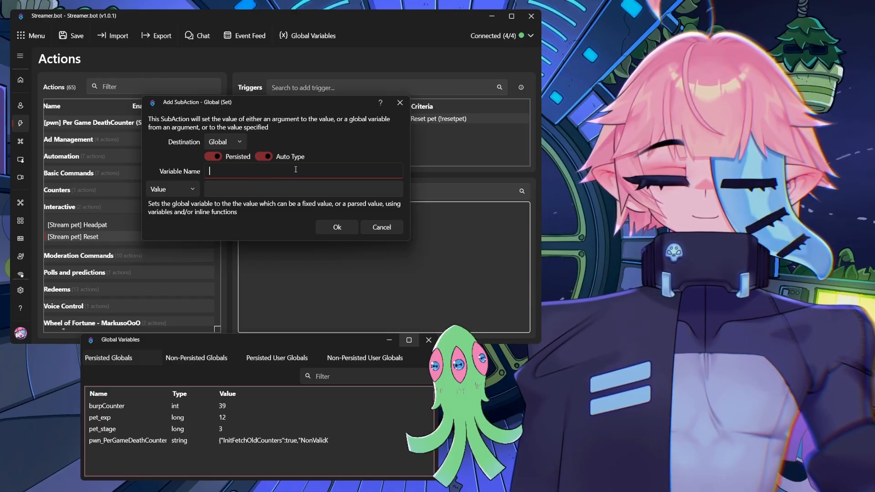
pyautogui.write('pete')
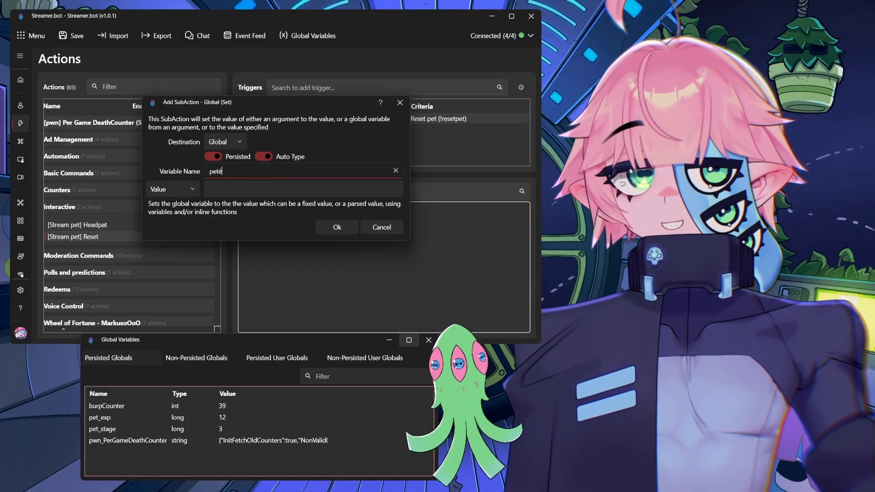
pyautogui.press('BackSpace')
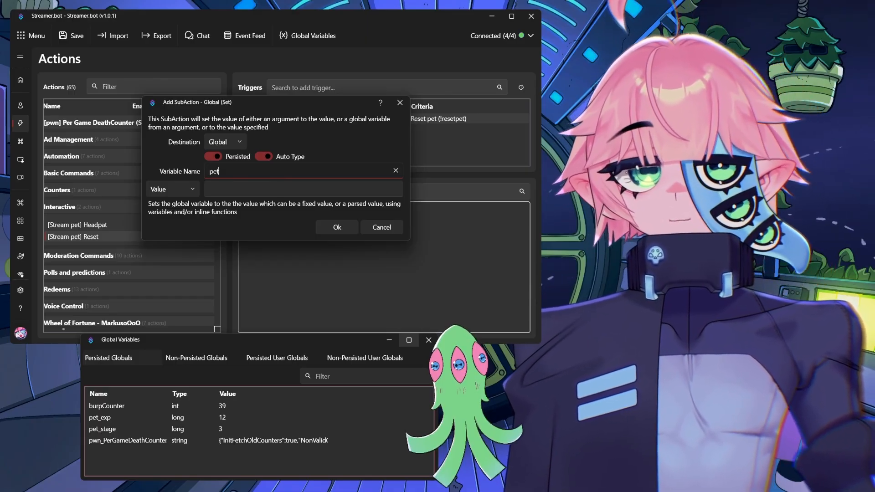
pyautogui.write('_stag')
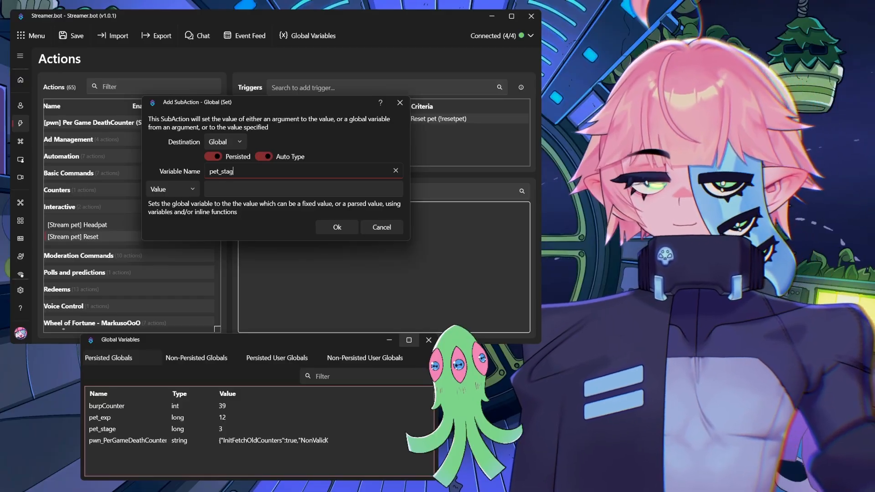
pyautogui.write('e')
pyautogui.press('Tab')
pyautogui.write('1')
pyautogui.press('Return')
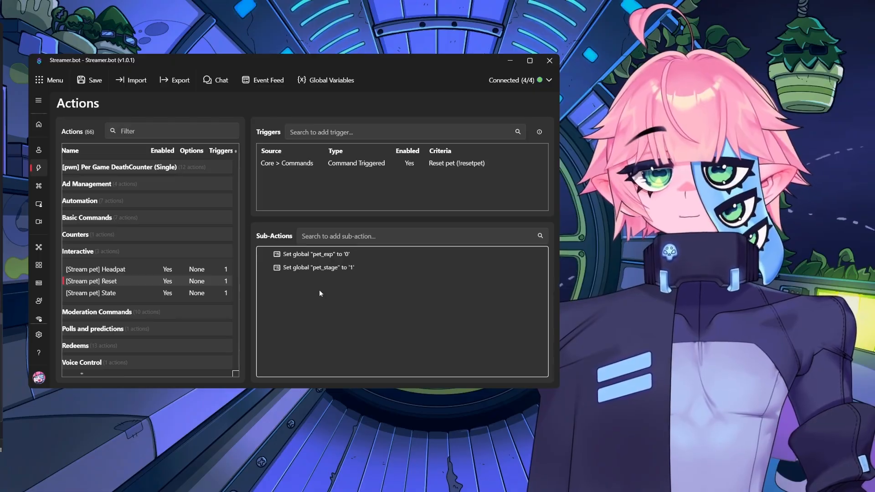
# Add a Set Source Visibility State sub-action to Reset that sets pet_happy in the scene "Redeems_pet the occkun" to Hidden
pyautogui.rightClick(293, 284)
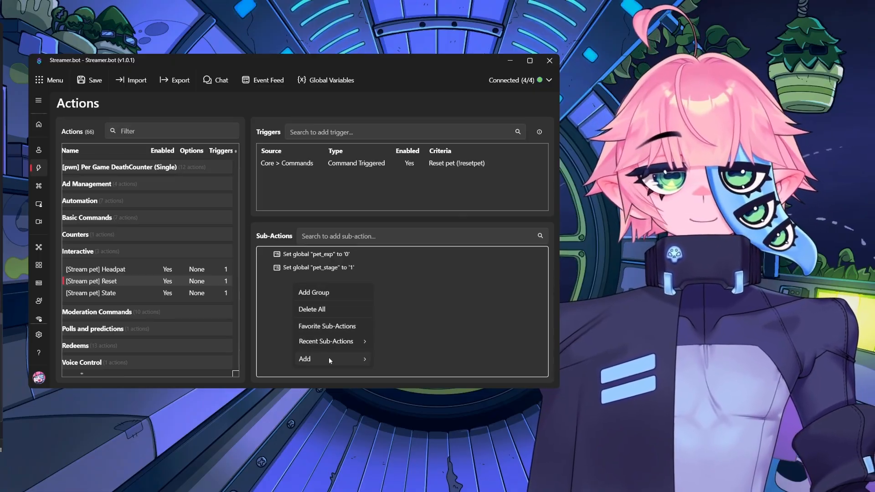
pyautogui.moveTo(330, 359)
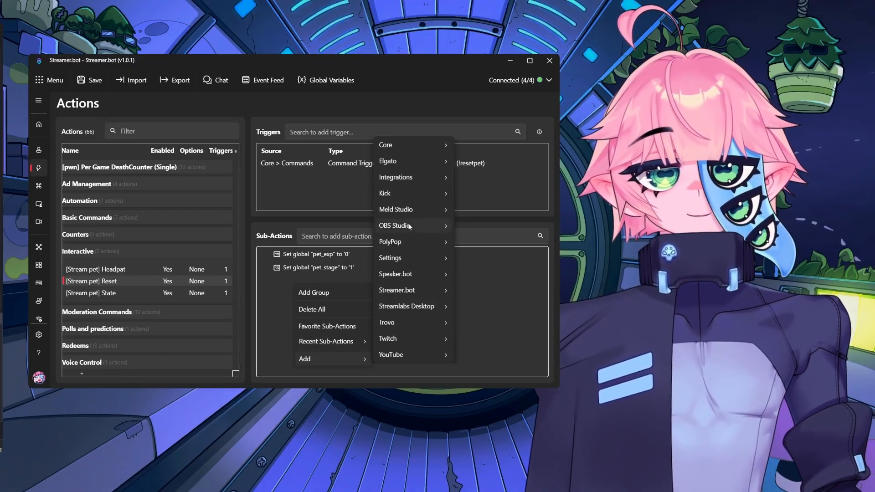
pyautogui.moveTo(410, 226)
pyautogui.moveTo(482, 422)
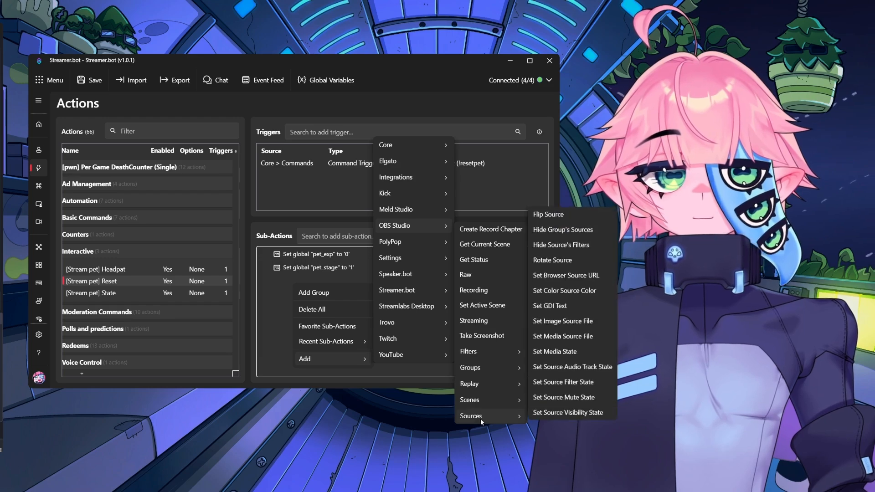
pyautogui.click(553, 413)
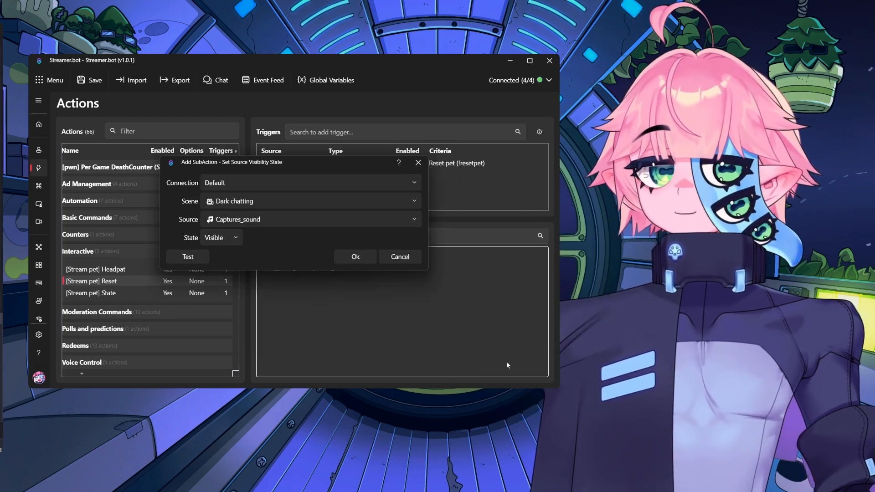
pyautogui.click(412, 201)
pyautogui.click(306, 256)
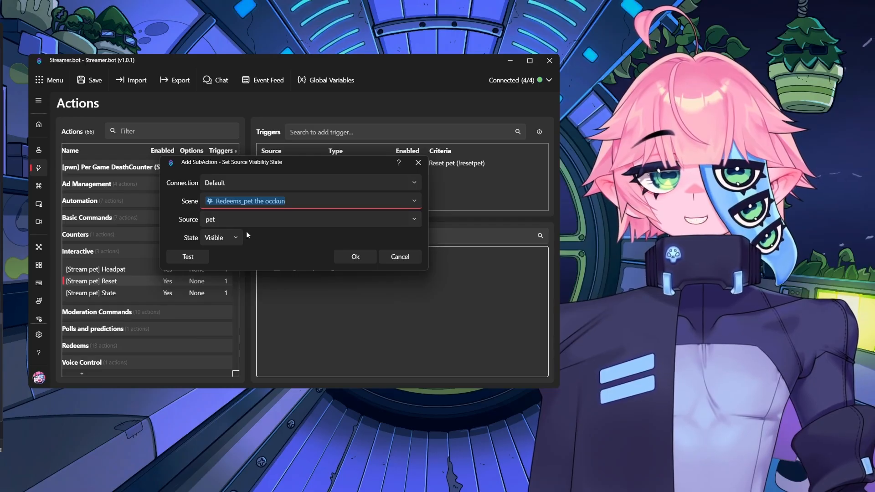
pyautogui.click(286, 221)
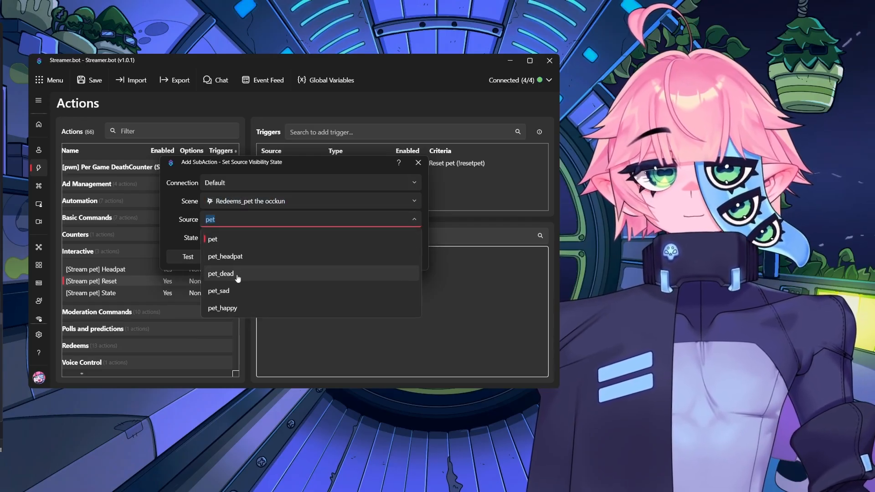
pyautogui.click(222, 308)
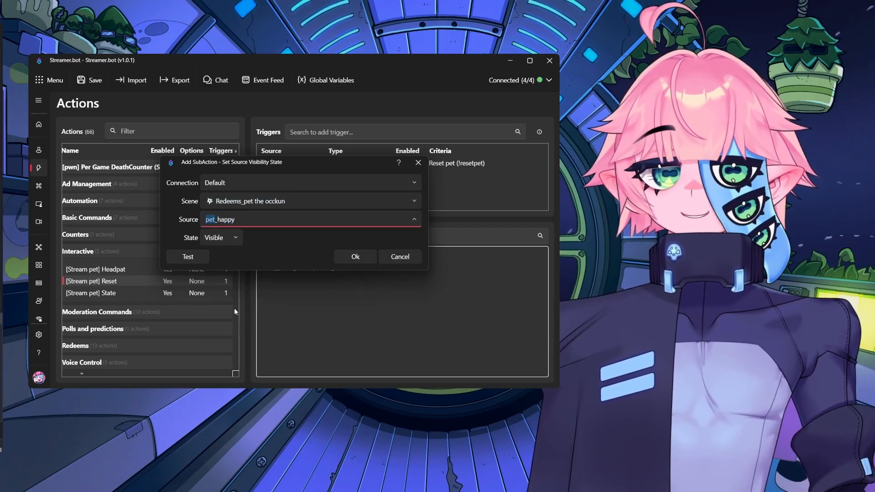
pyautogui.click(252, 239)
pyautogui.click(219, 273)
pyautogui.click(354, 256)
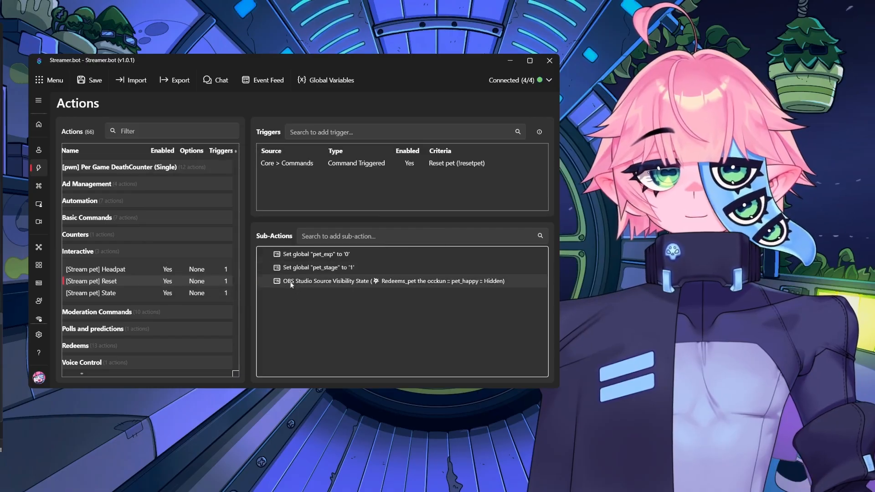
# Copy and paste the pet_happy visibility sub-action within Reset, and change the copy's source to pet_sad
pyautogui.rightClick(296, 283)
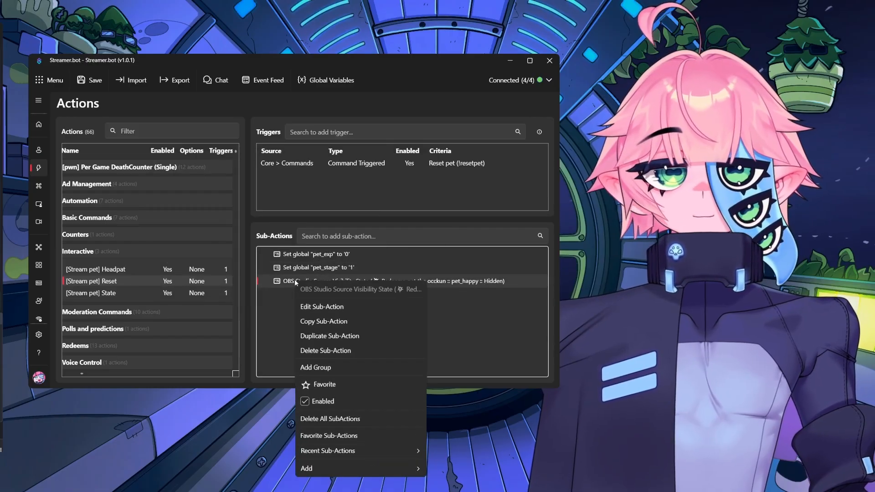
pyautogui.click(314, 321)
pyautogui.rightClick(309, 308)
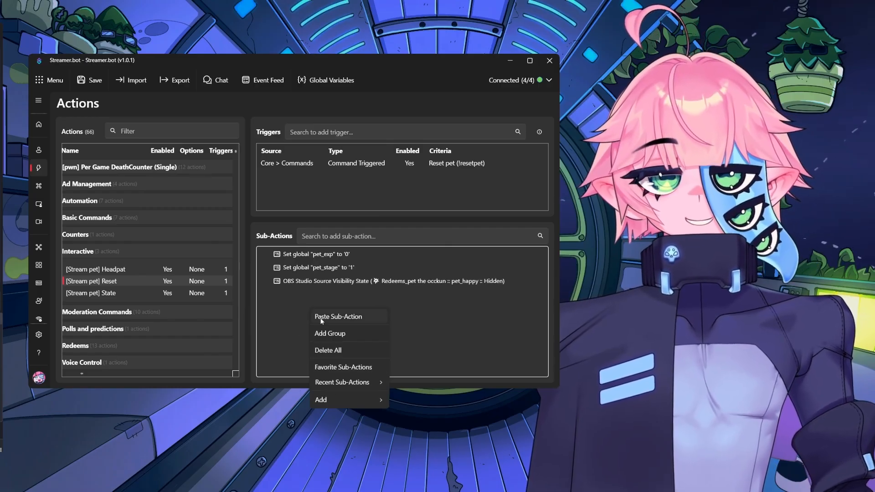
pyautogui.click(322, 318)
pyautogui.doubleClick(300, 295)
pyautogui.click(227, 238)
pyautogui.click(264, 222)
pyautogui.click(411, 223)
pyautogui.click(378, 275)
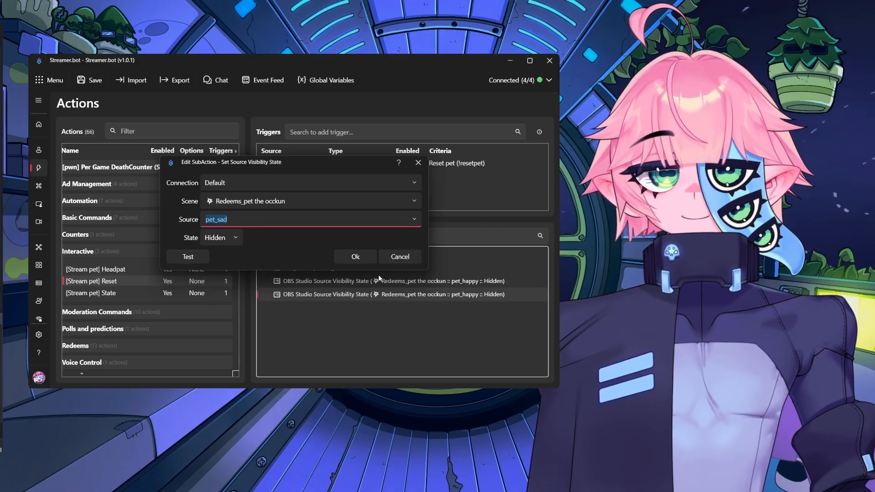
pyautogui.click(356, 256)
# Paste another copy of the visibility sub-action into Reset, and set its source to pet and its state to Visible
pyautogui.rightClick(311, 316)
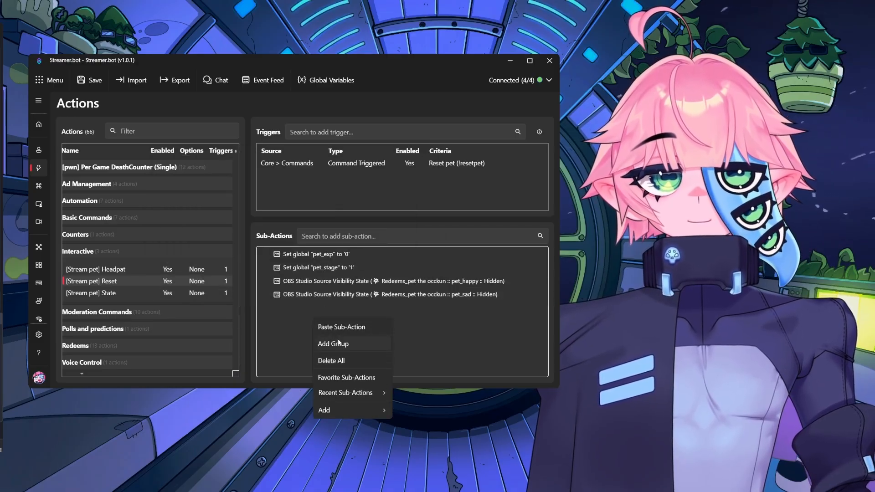
pyautogui.click(335, 328)
pyautogui.doubleClick(297, 309)
pyautogui.click(411, 222)
pyautogui.click(319, 238)
pyautogui.click(221, 237)
pyautogui.click(217, 257)
pyautogui.click(355, 257)
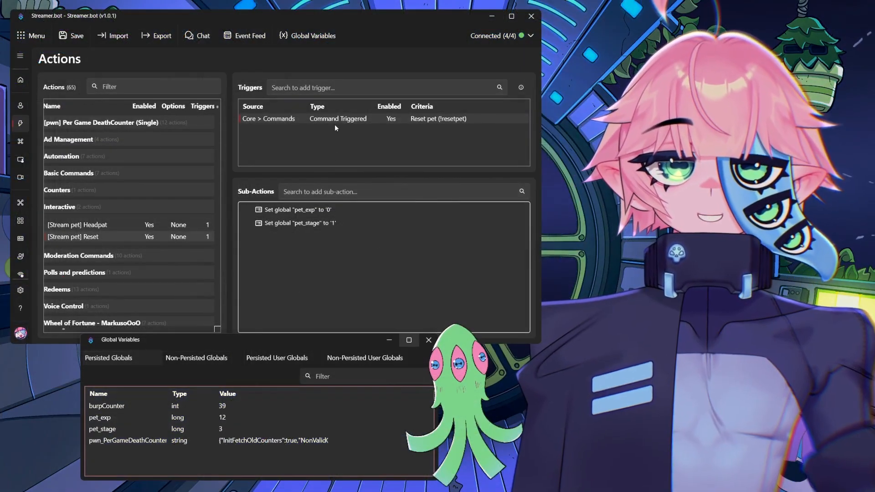
# Test the Reset action's command trigger once and the Headpat action's reward redemption trigger repeatedly
pyautogui.rightClick(334, 122)
pyautogui.click(347, 126)
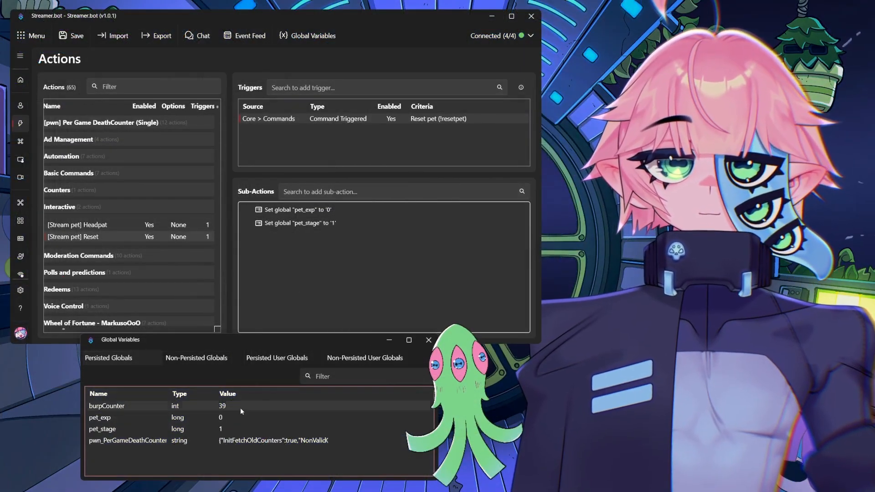
pyautogui.click(81, 223)
pyautogui.rightClick(292, 120)
pyautogui.click(295, 125)
pyautogui.rightClick(291, 120)
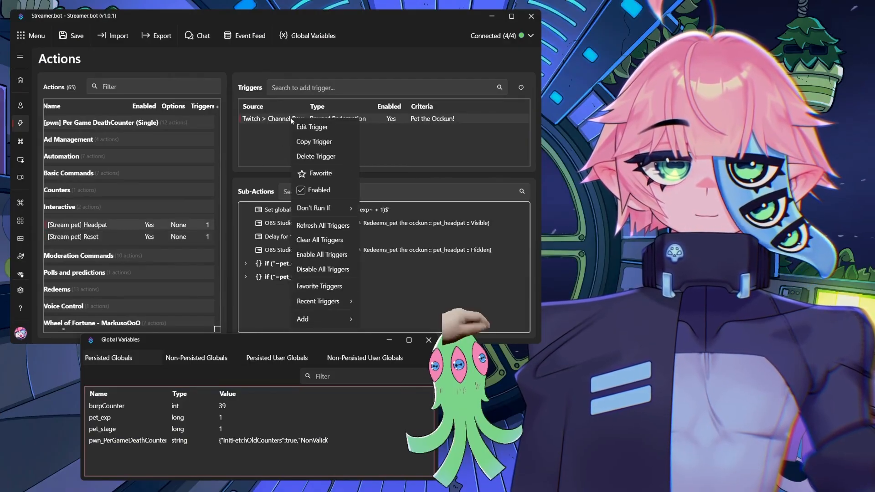
pyautogui.click(296, 125)
pyautogui.rightClick(305, 121)
pyautogui.click(310, 177)
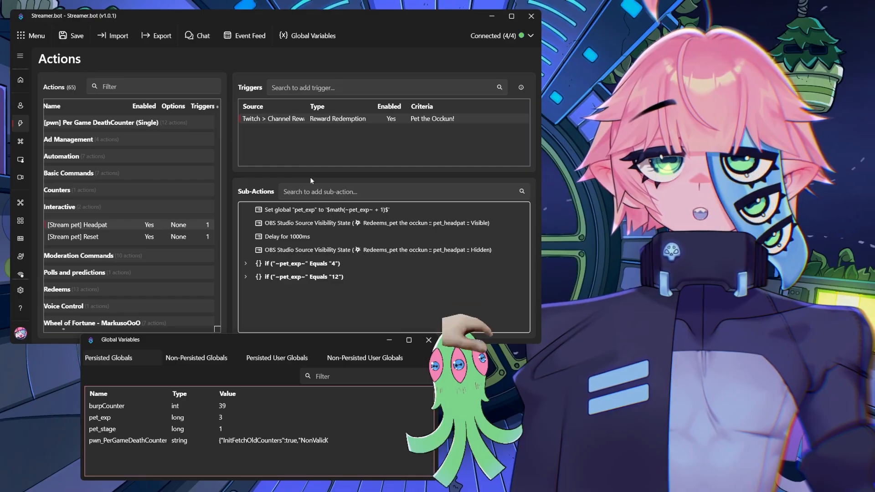
# Set the persisted global variables pet_exp to 12 and pet_stage to 3
pyautogui.doubleClick(235, 418)
pyautogui.click(231, 174)
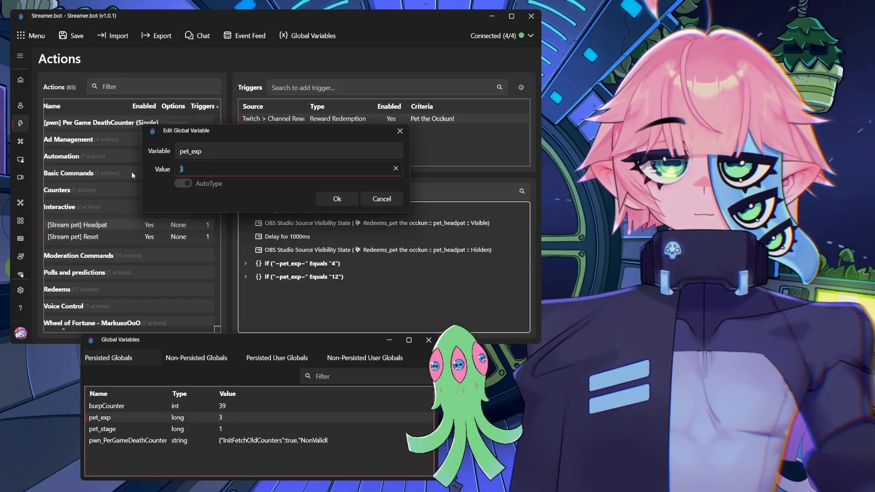
pyautogui.write('12')
pyautogui.press('Return')
pyautogui.doubleClick(214, 429)
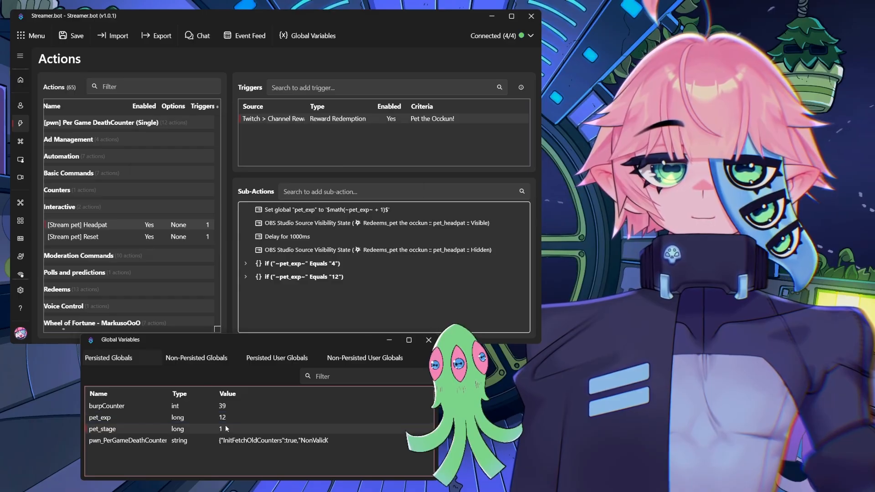
pyautogui.press('Tab')
pyautogui.press('Return')
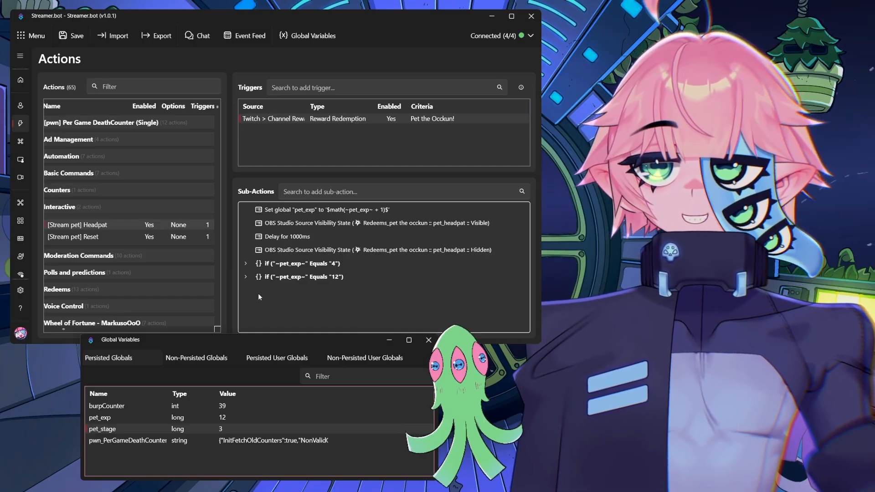
# Add a new action named "[Stream pet] State" to the Interactive group
pyautogui.rightClick(80, 214)
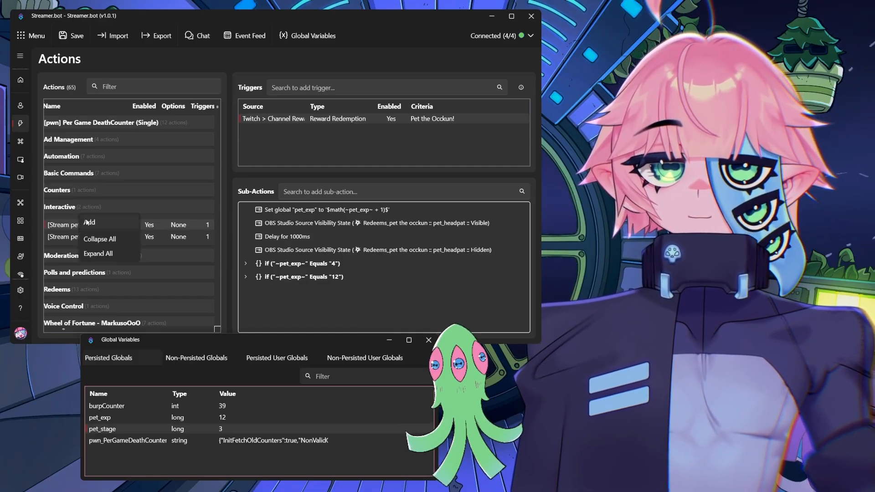
pyautogui.click(87, 222)
pyautogui.write('[')
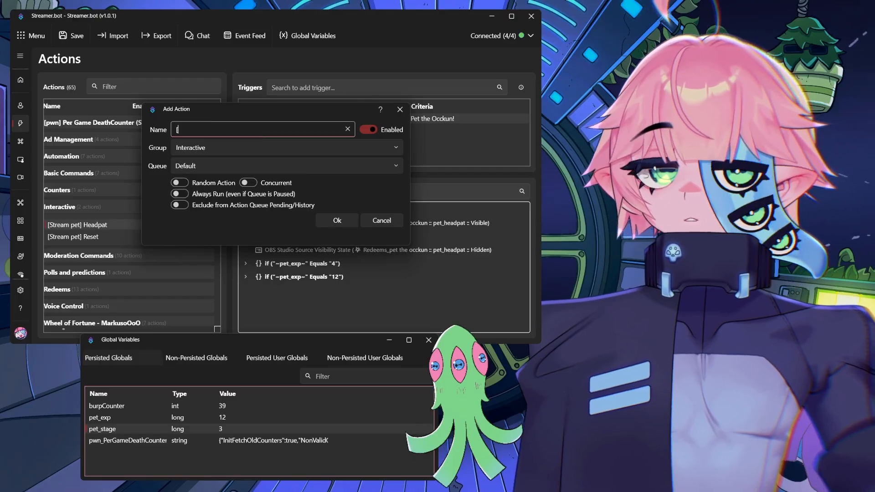
pyautogui.write('pet] State')
pyautogui.press('Return')
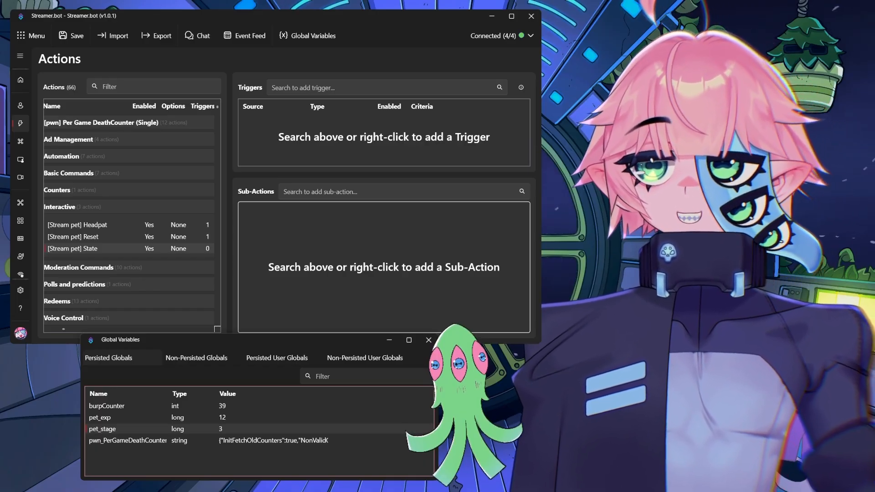
# Add an If/Else sub-action to the State action that checks whether ~pet_stage~ Equals 3
pyautogui.rightClick(306, 242)
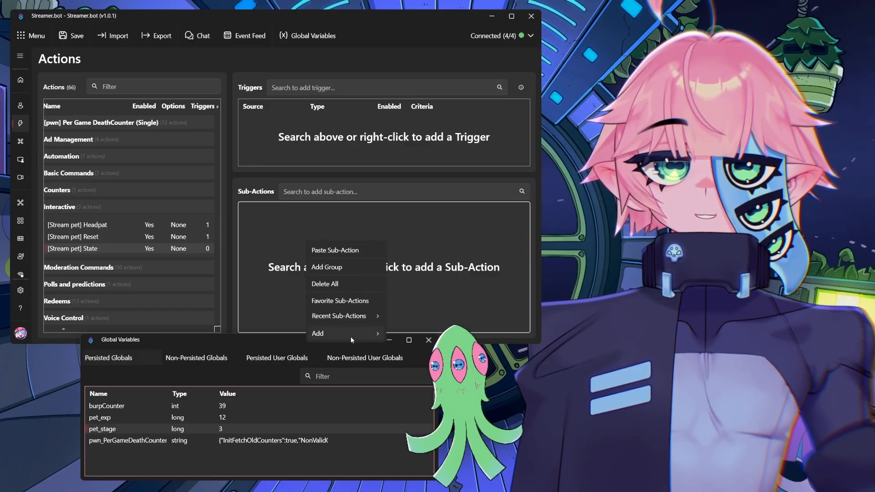
pyautogui.moveTo(351, 336)
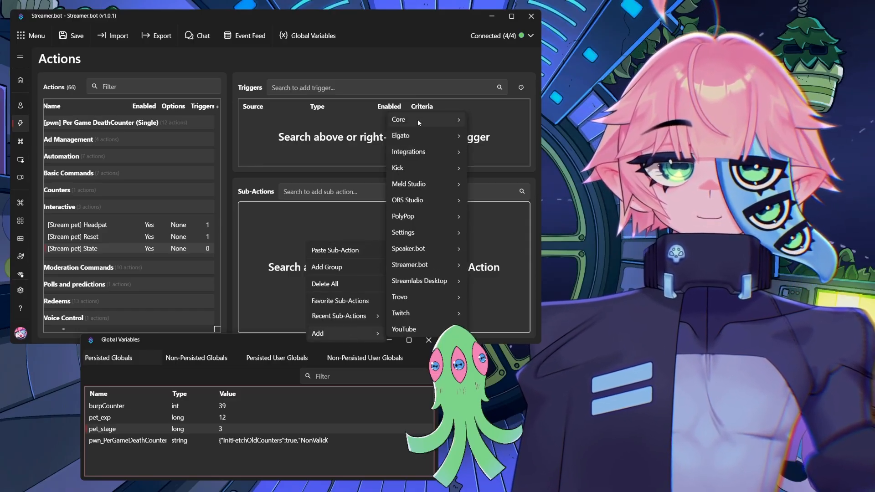
pyautogui.moveTo(417, 119)
pyautogui.moveTo(510, 268)
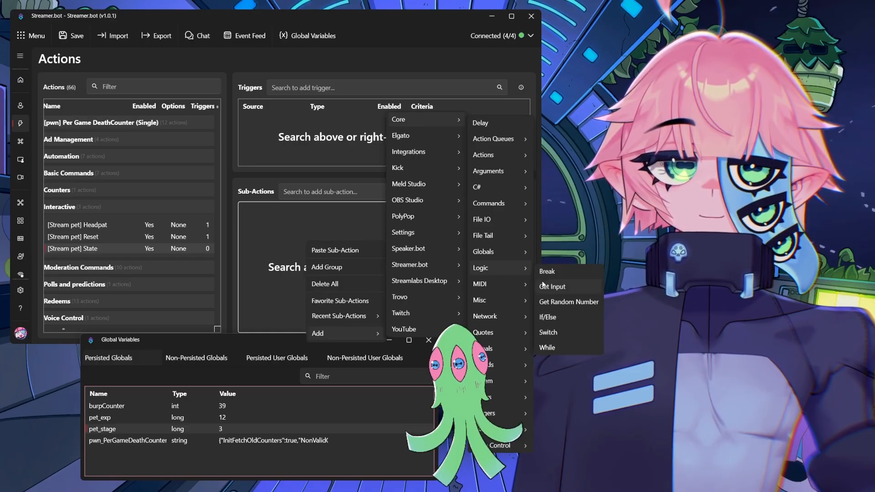
pyautogui.click(553, 315)
pyautogui.click(205, 118)
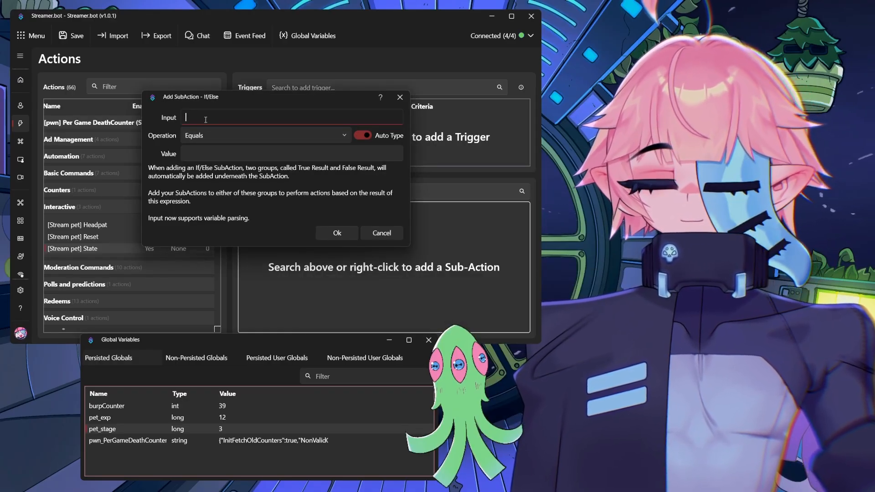
pyautogui.write('~')
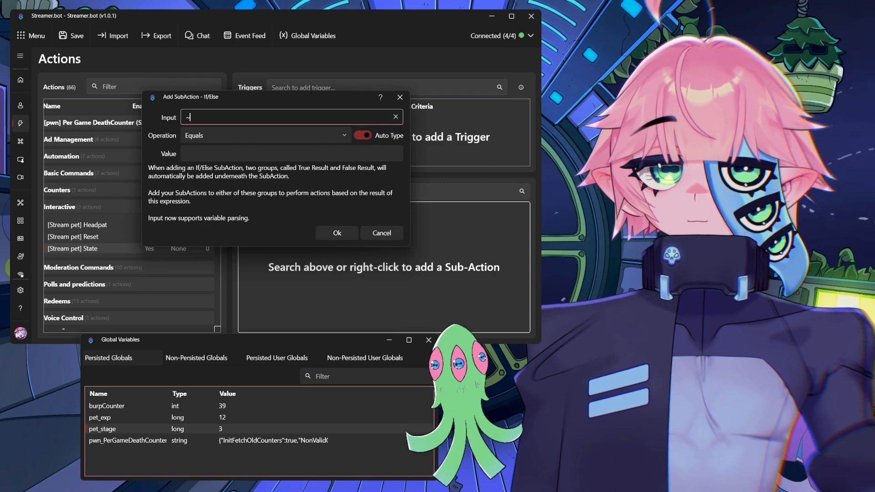
pyautogui.write('pet_stage~')
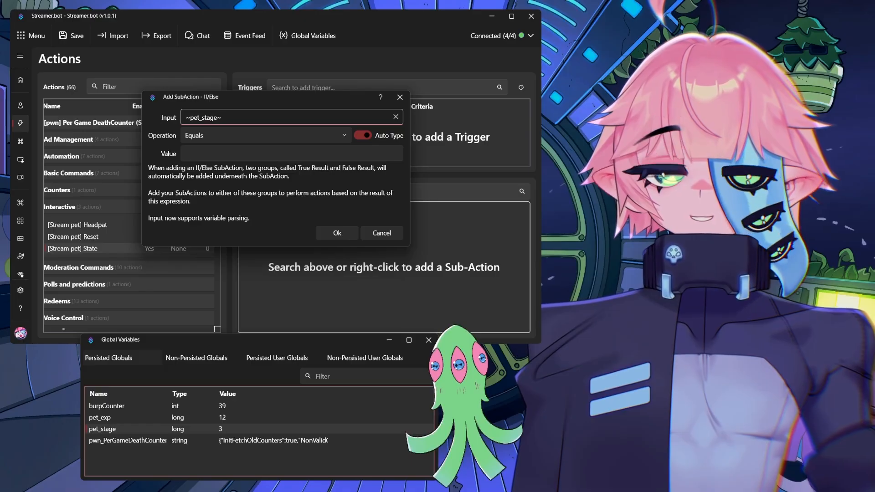
pyautogui.click(226, 148)
pyautogui.write('3')
pyautogui.press('Return')
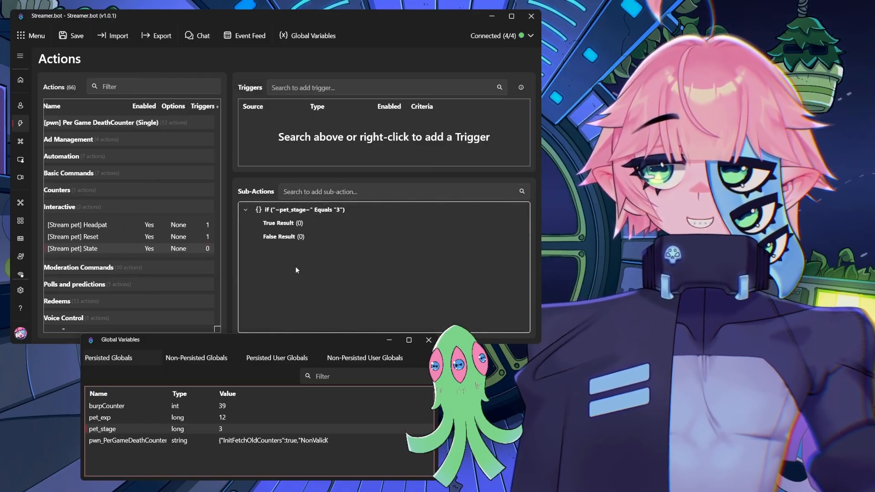
# Under the True Result of the pet_stage check, add a Global (Set) sub-action setting persisted pet_exp to $math(~pet_exp~ - 1)
pyautogui.click(288, 224)
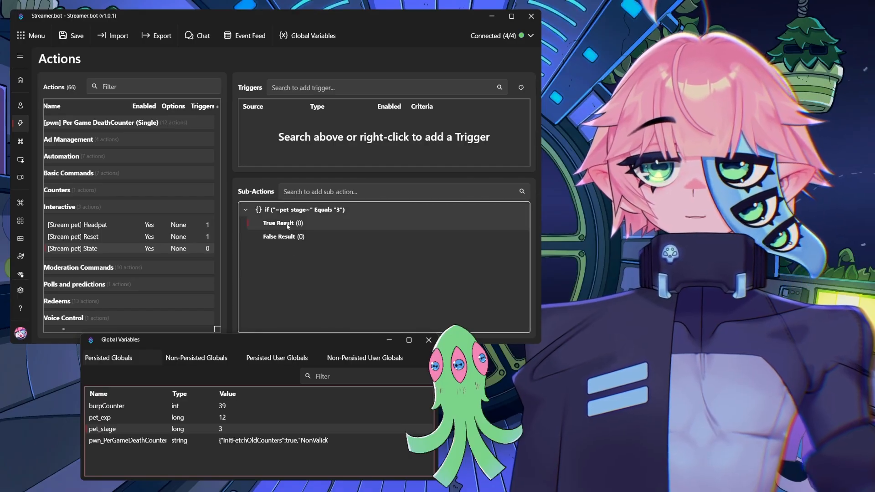
pyautogui.rightClick(287, 224)
pyautogui.moveTo(331, 396)
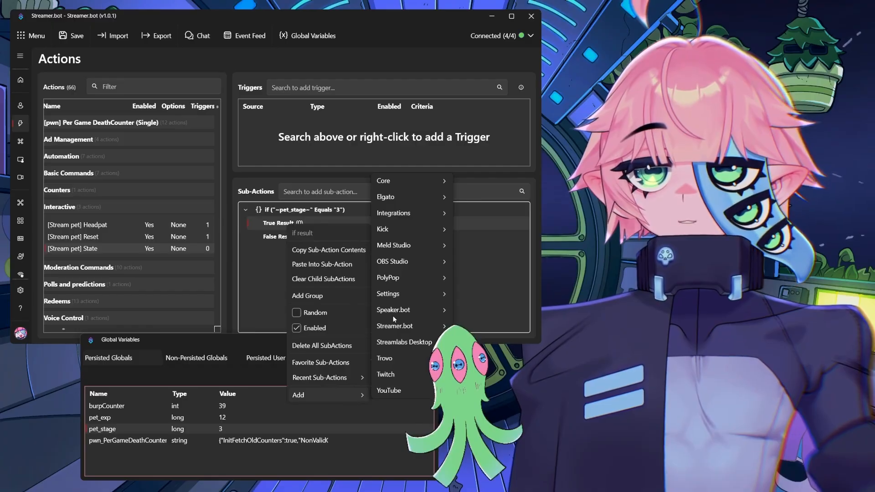
pyautogui.moveTo(402, 182)
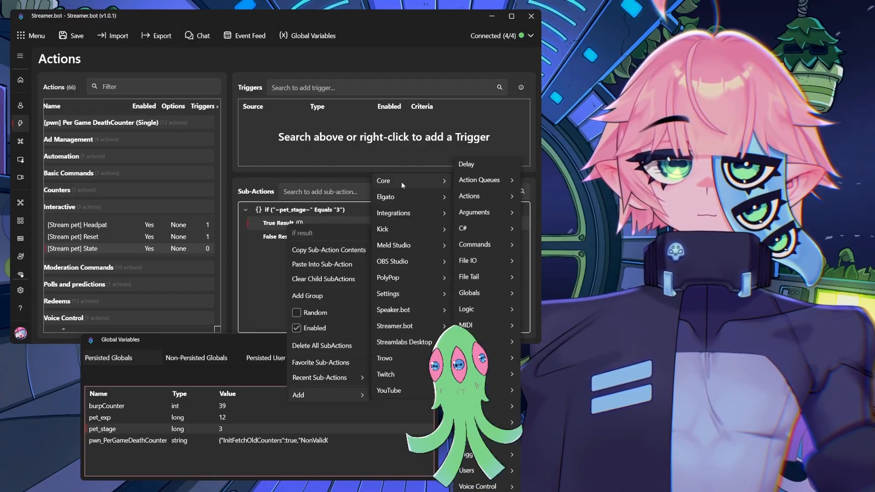
pyautogui.moveTo(474, 295)
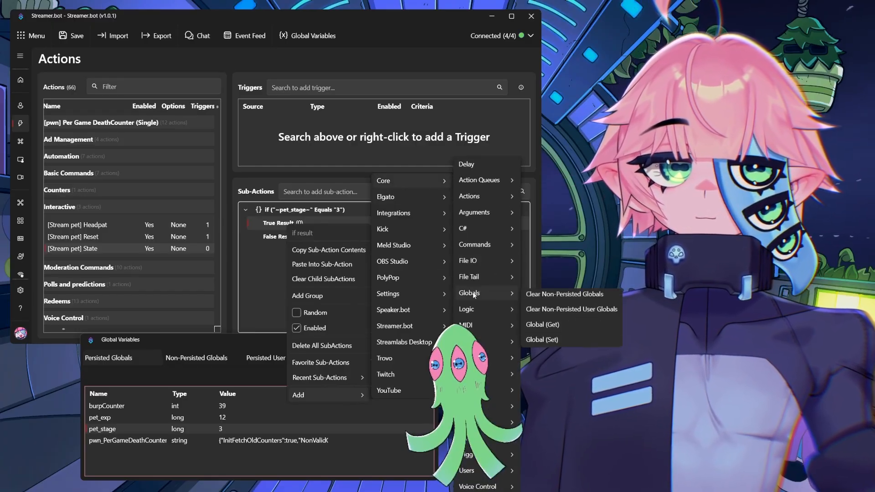
pyautogui.click(542, 338)
pyautogui.click(228, 170)
pyautogui.write('pet_exp')
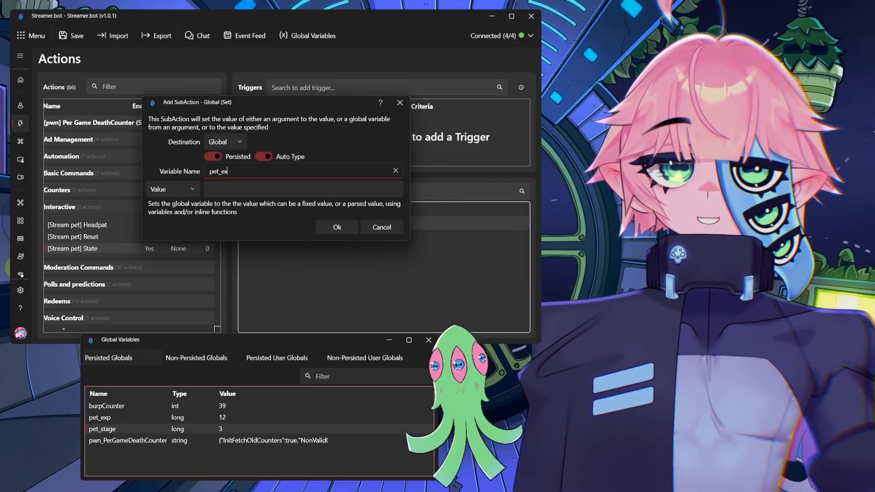
pyautogui.press('Tab')
pyautogui.press('Tab')
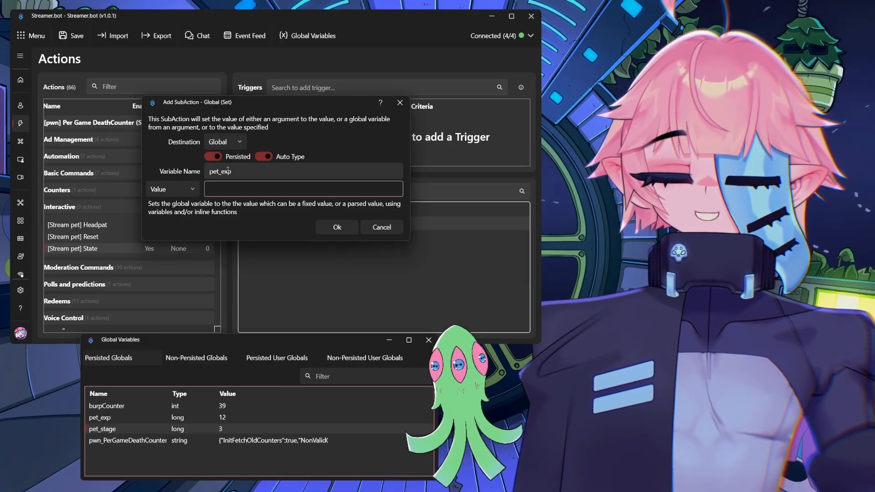
pyautogui.write('$math(~pet_exp~ - 1')
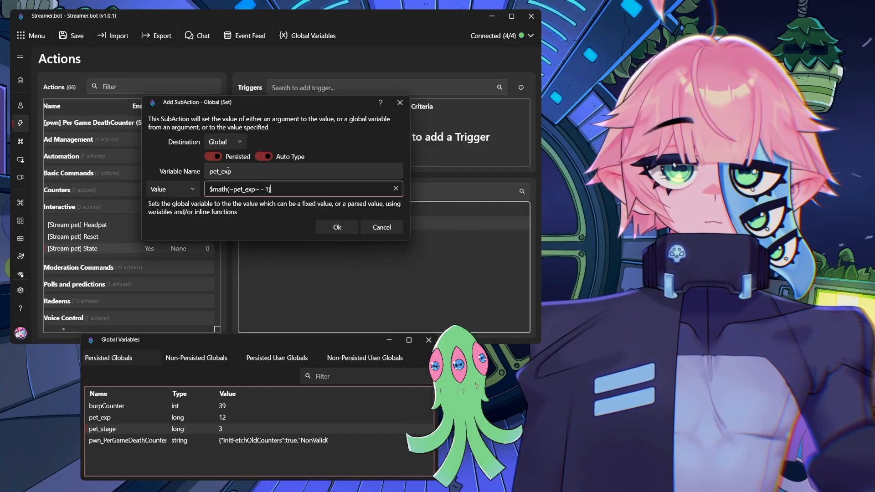
pyautogui.press('Return')
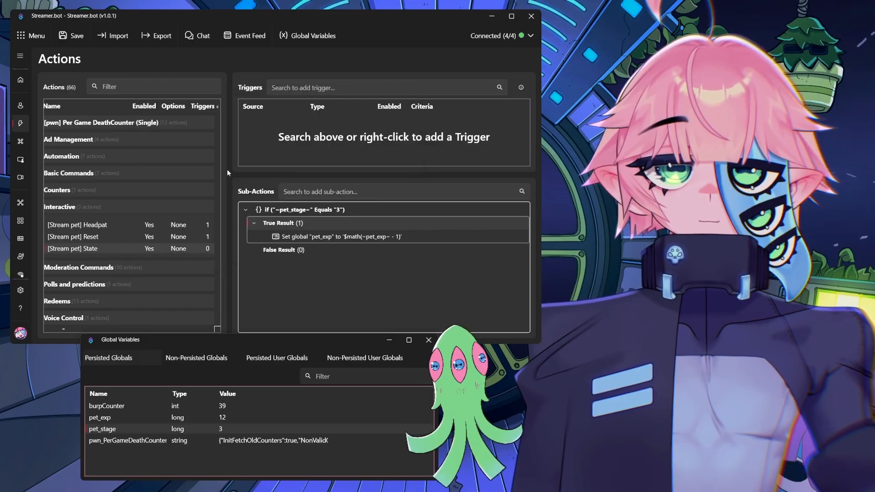
# Correct the pet_exp sub-action's value to $math(~pet_exp~ - 1)$
pyautogui.doubleClick(363, 238)
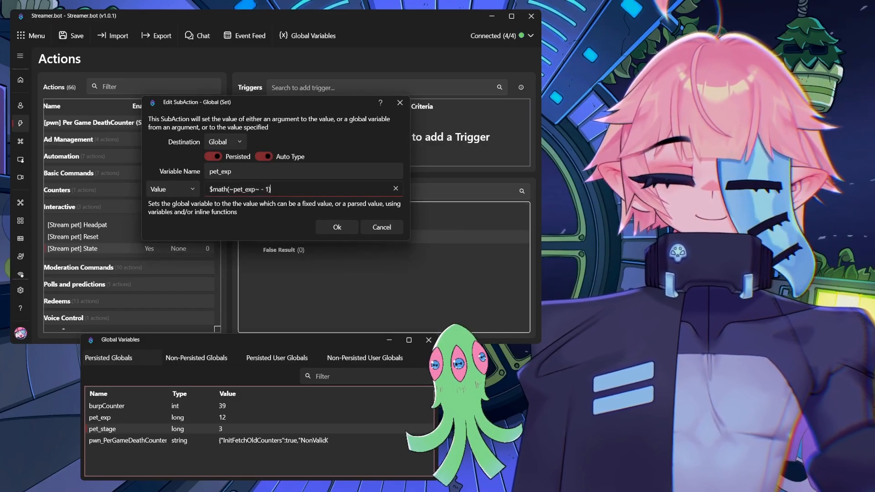
pyautogui.press('Return')
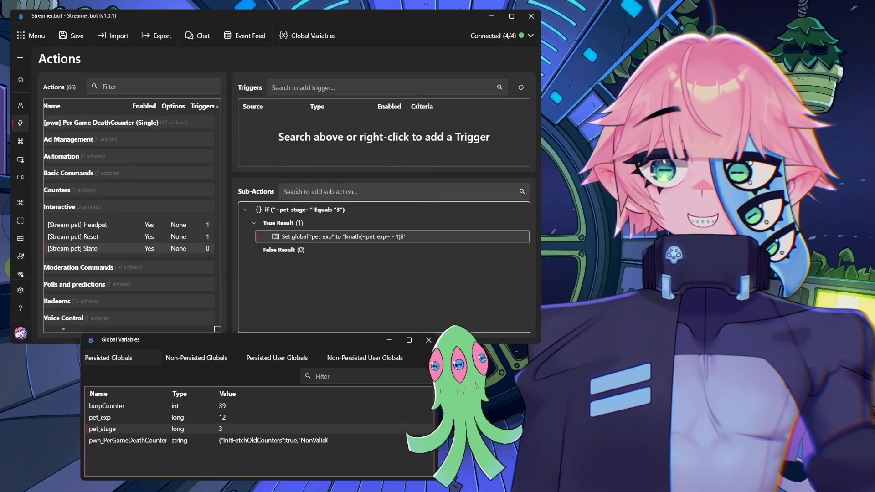
pyautogui.click(287, 284)
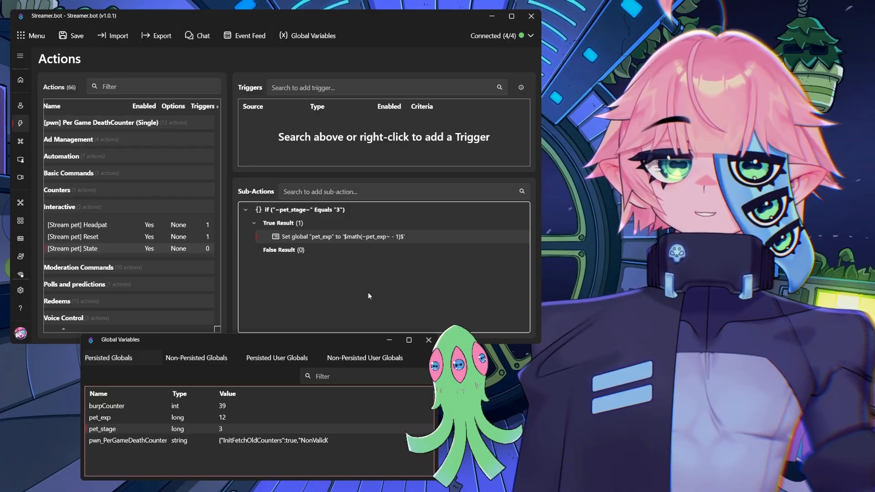
# Below the pet_exp sub-action, add an If/Else with Auto Type on that checks whether ~pet_exp~ is Less Than 12
pyautogui.rightClick(374, 236)
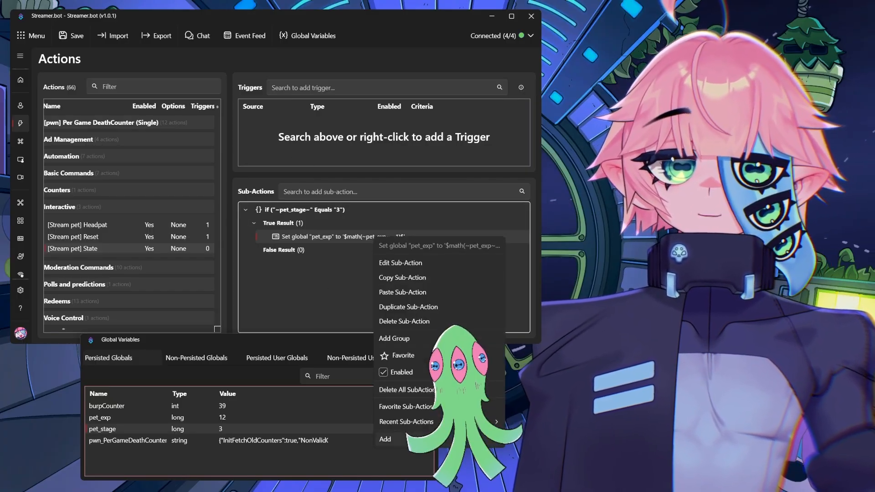
pyautogui.moveTo(437, 439)
pyautogui.moveTo(546, 225)
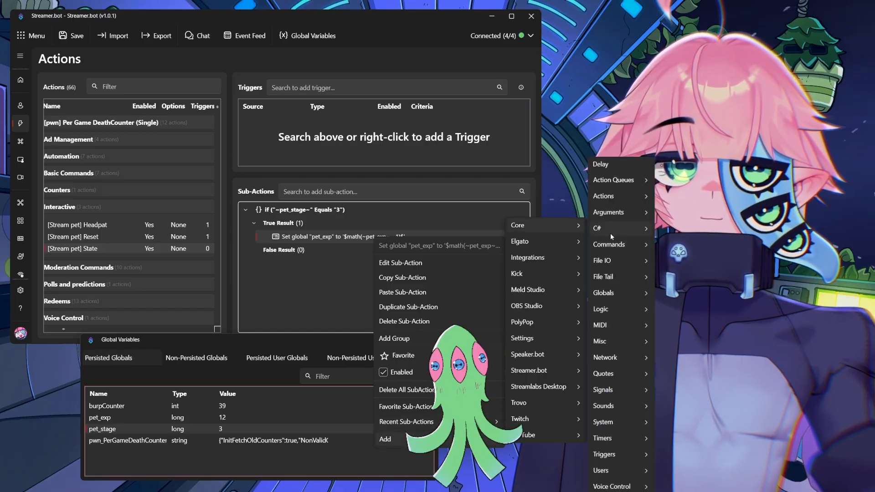
pyautogui.moveTo(608, 309)
pyautogui.click(666, 365)
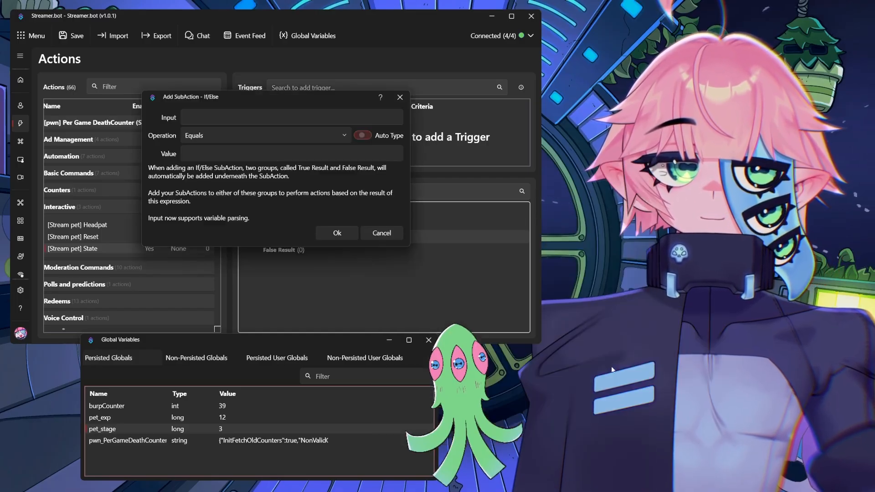
pyautogui.click(230, 115)
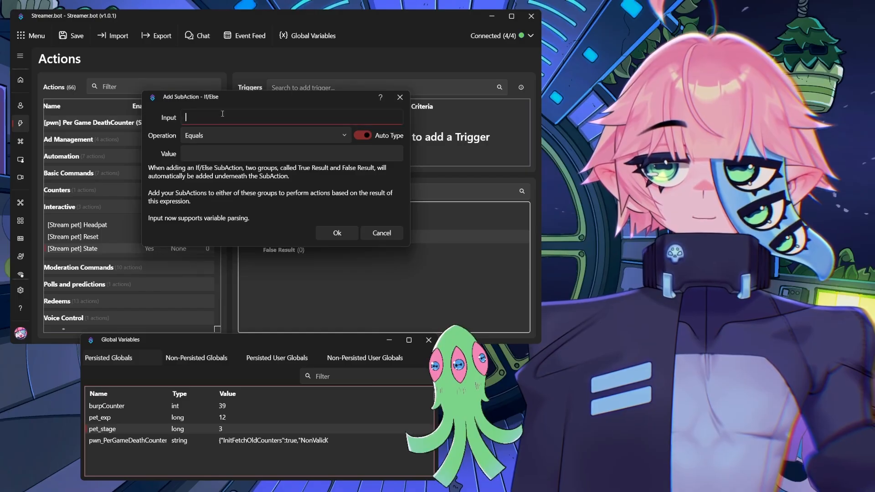
pyautogui.write('~pet')
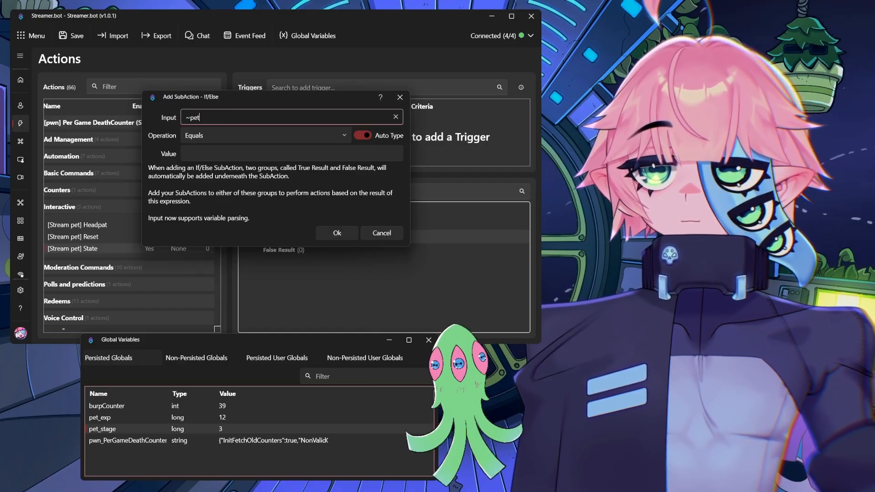
pyautogui.write('_')
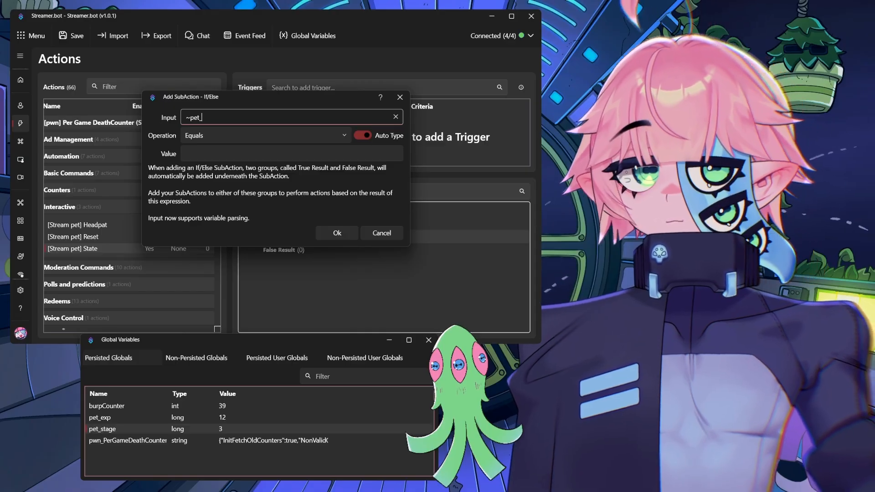
pyautogui.write('exp~')
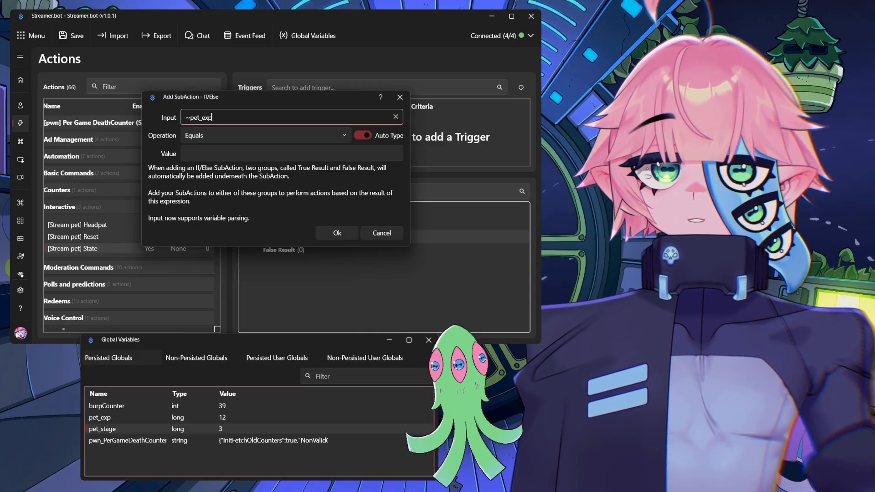
pyautogui.click(206, 137)
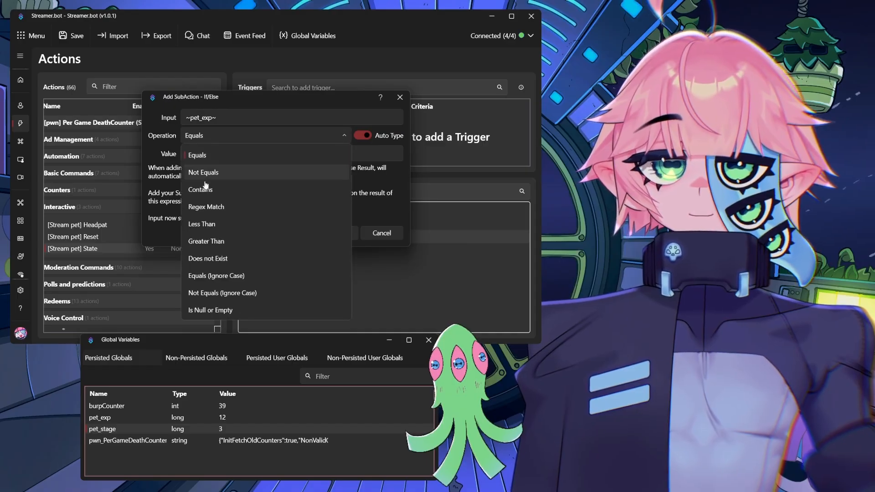
pyautogui.click(207, 224)
pyautogui.click(212, 151)
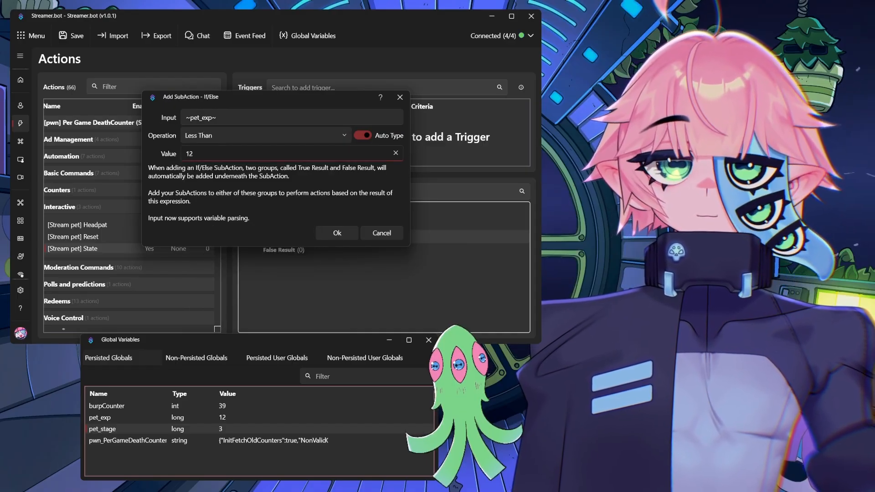
pyautogui.write('12')
pyautogui.press('Return')
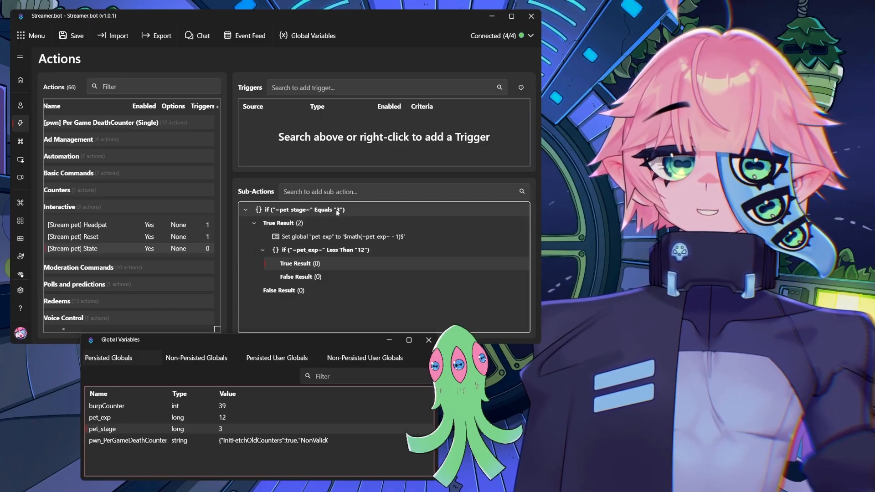
# Under the True Result of the pet_exp check, add a Global (Set) sub-action setting persisted pet_stage to 2
pyautogui.rightClick(318, 266)
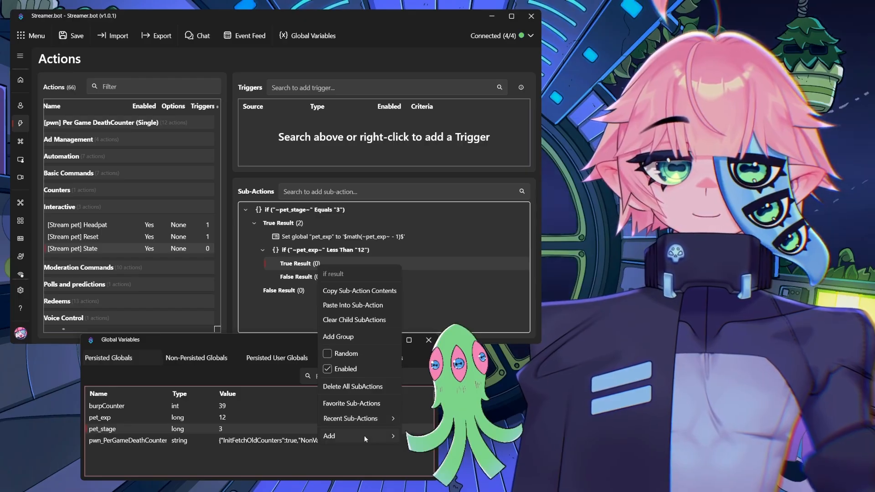
pyautogui.moveTo(364, 436)
pyautogui.moveTo(458, 222)
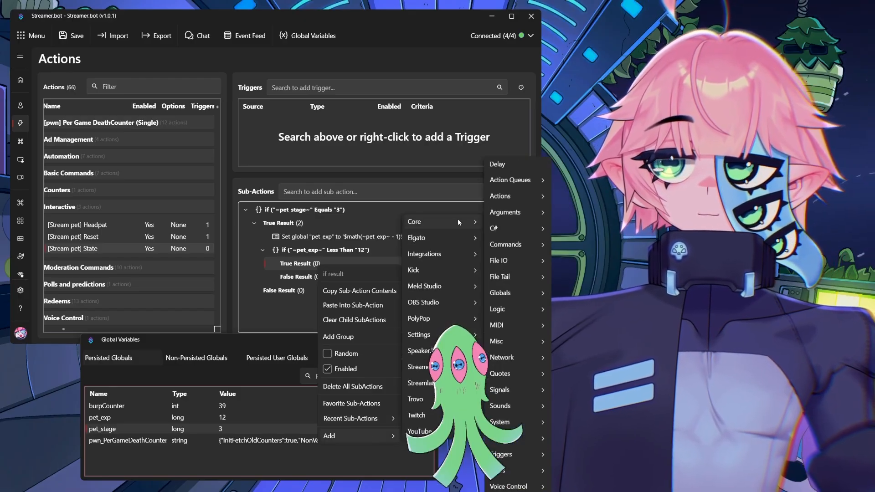
pyautogui.moveTo(520, 307)
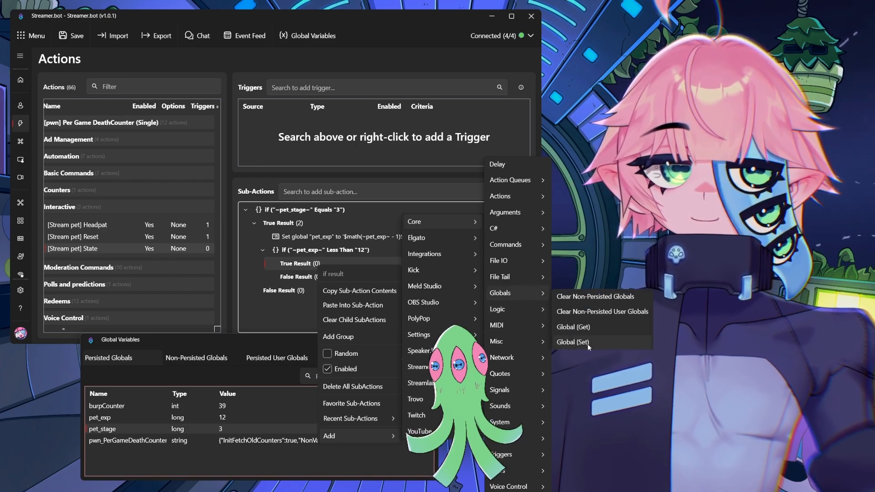
pyautogui.click(587, 343)
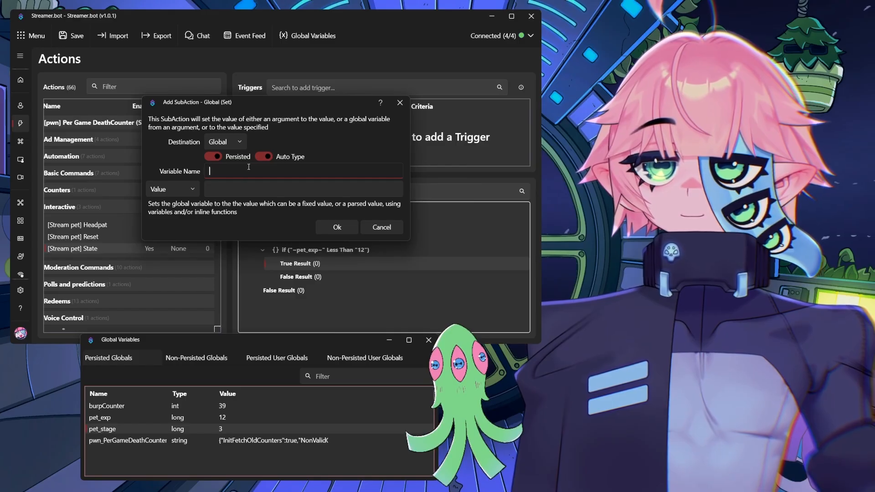
pyautogui.write('pet_stage')
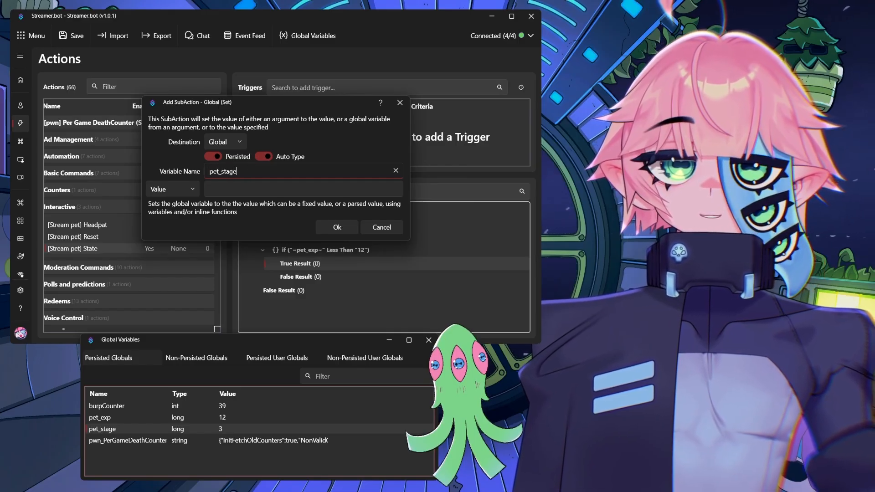
pyautogui.press('Tab')
pyautogui.write('2')
pyautogui.press('Return')
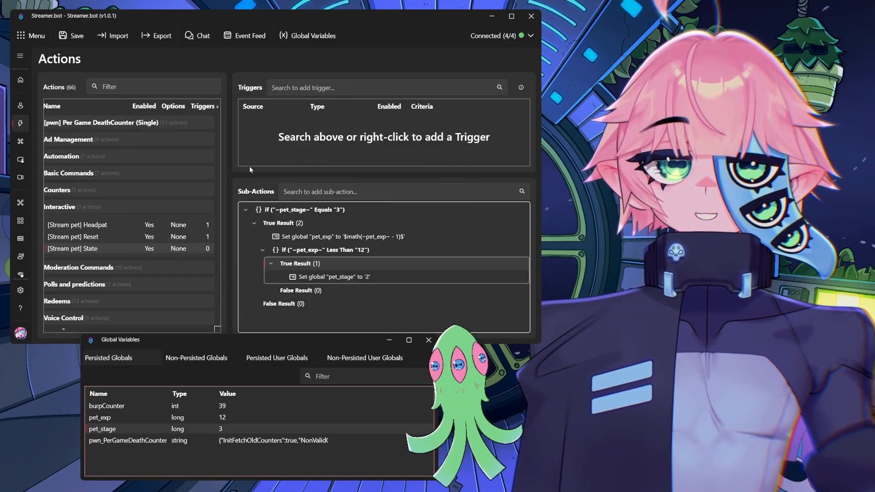
pyautogui.rightClick(321, 277)
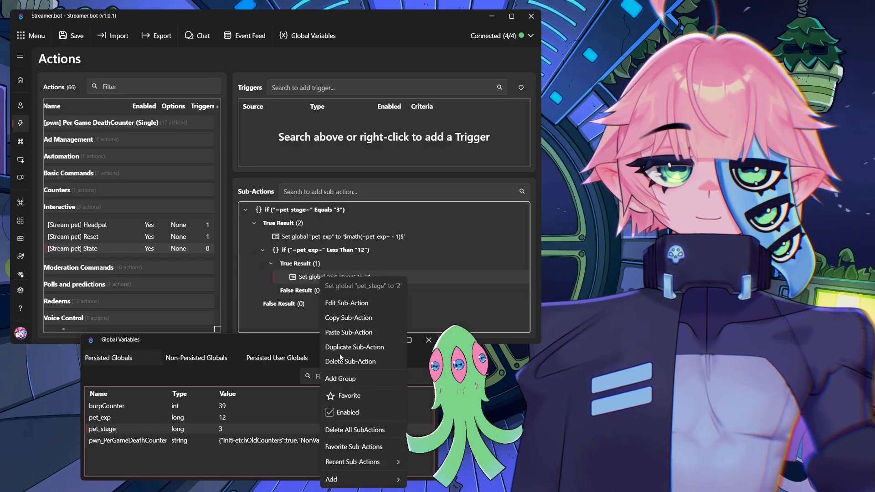
pyautogui.moveTo(350, 481)
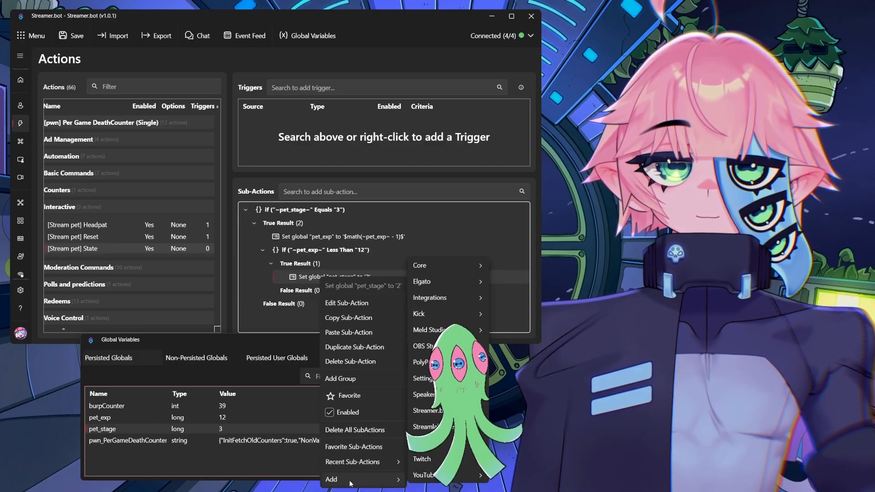
pyautogui.moveTo(464, 269)
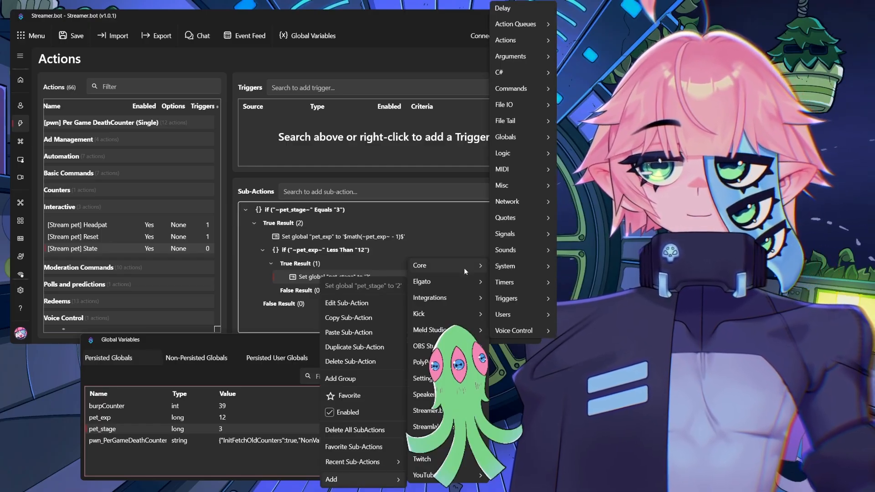
pyautogui.moveTo(511, 153)
pyautogui.click(587, 201)
pyautogui.click(362, 135)
pyautogui.click(220, 117)
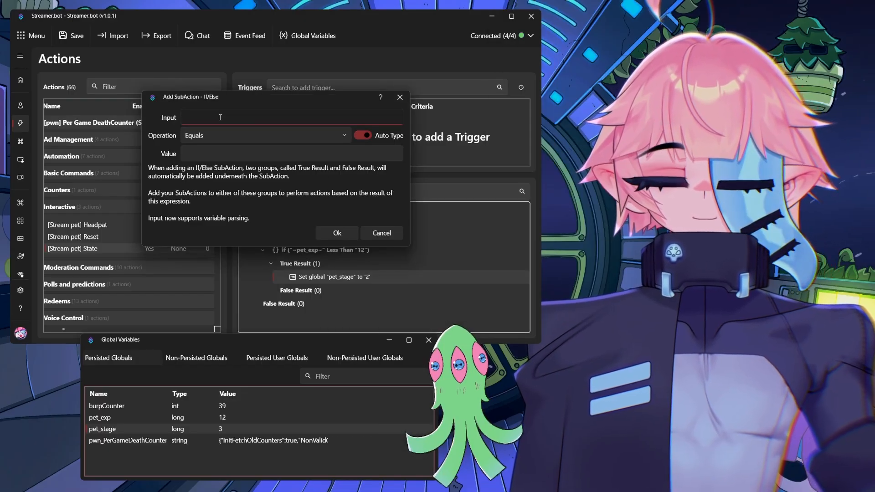
pyautogui.write('~p')
pyautogui.press('BackSpace')
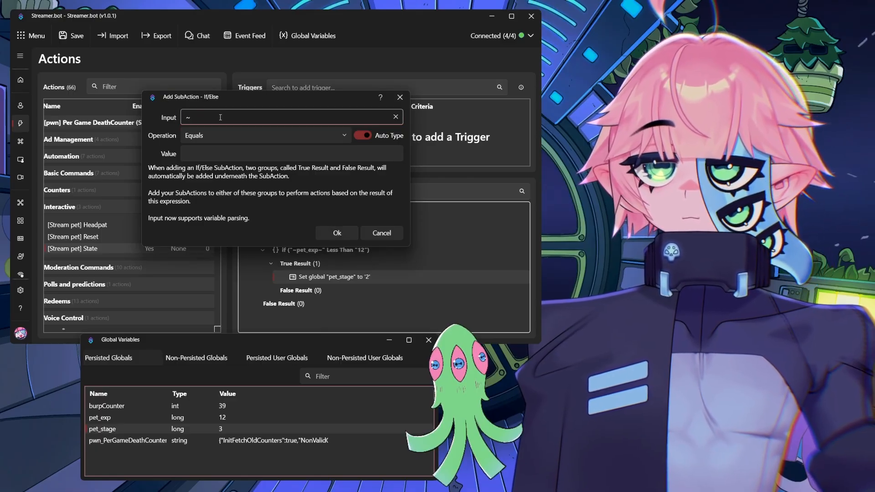
pyautogui.write('pet')
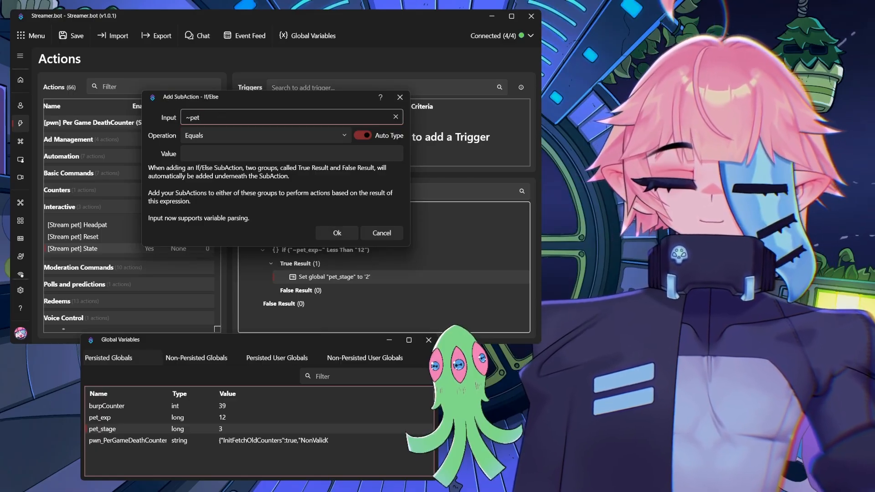
pyautogui.write('_exp##')
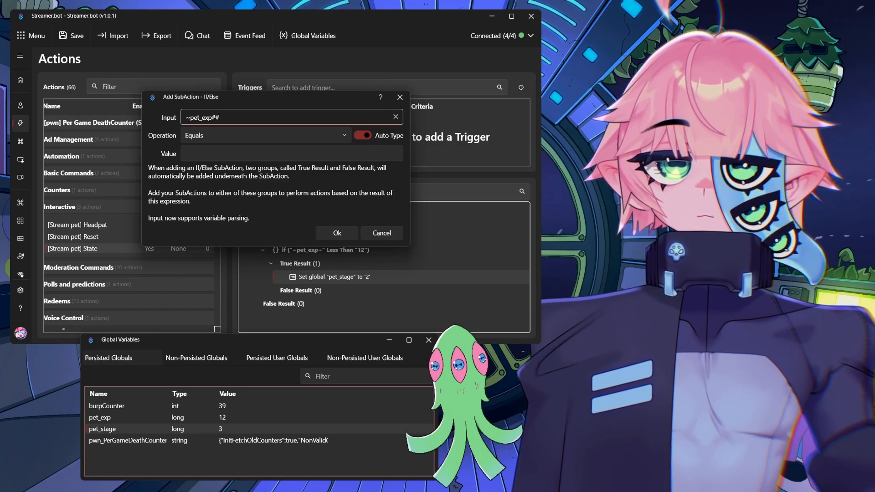
pyautogui.press('BackSpace')
pyautogui.press('BackSpace')
pyautogui.write('~')
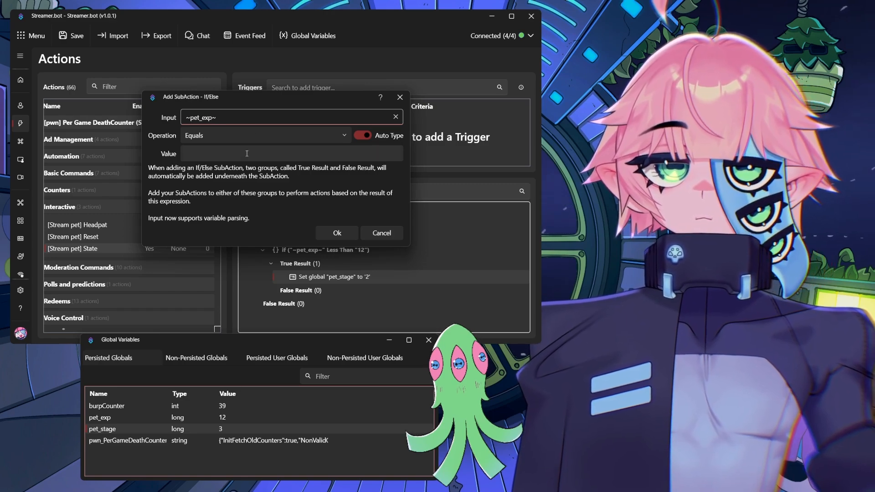
pyautogui.press('Tab')
pyautogui.write('2')
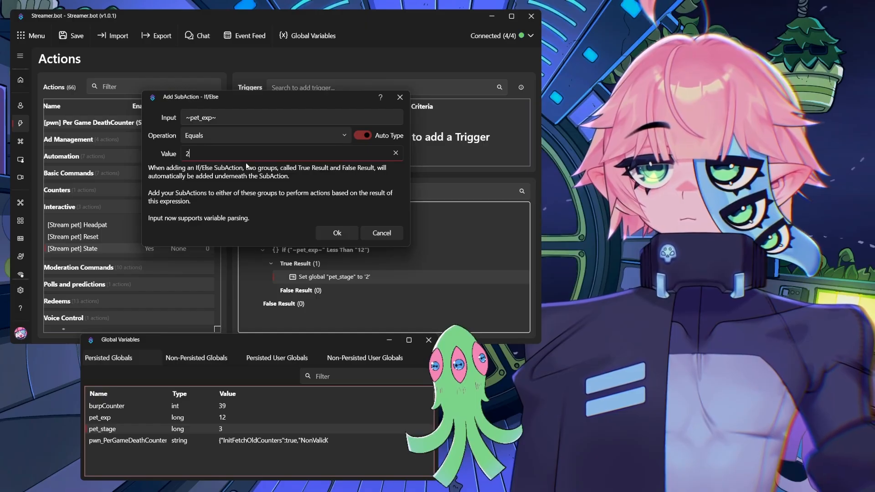
pyautogui.press('Return')
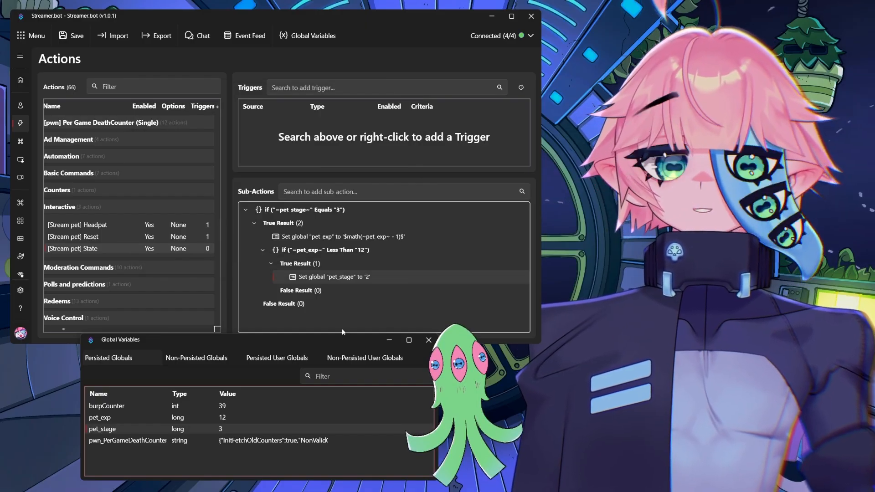
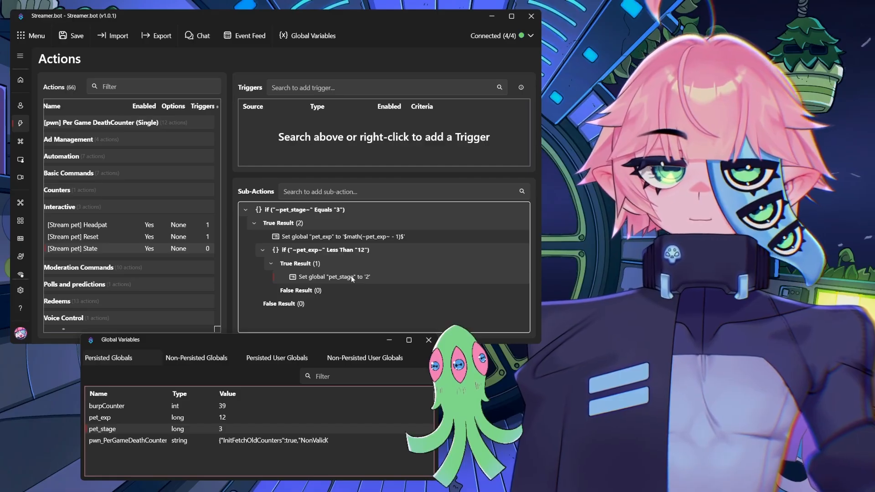
# Below the sub-action setting pet_stage to 2, add an If/Else with Auto Type on that checks whether ~pet_stage~ Equals 2
pyautogui.rightClick(350, 277)
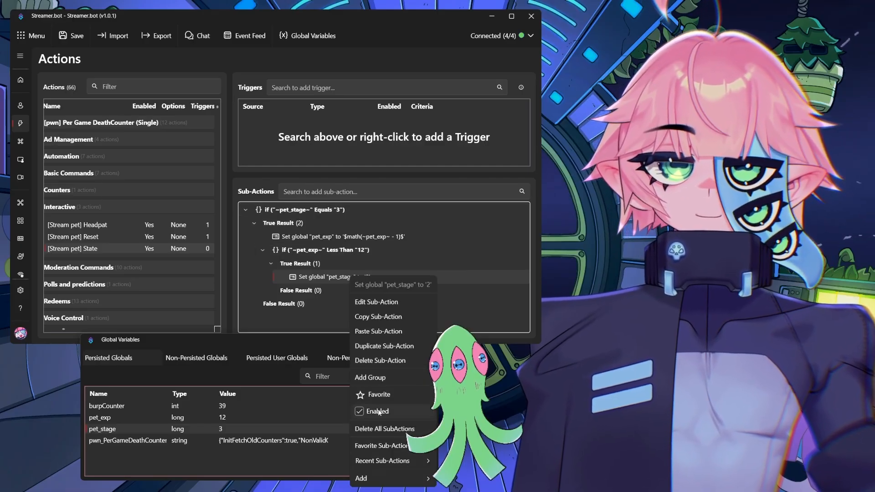
pyautogui.moveTo(387, 481)
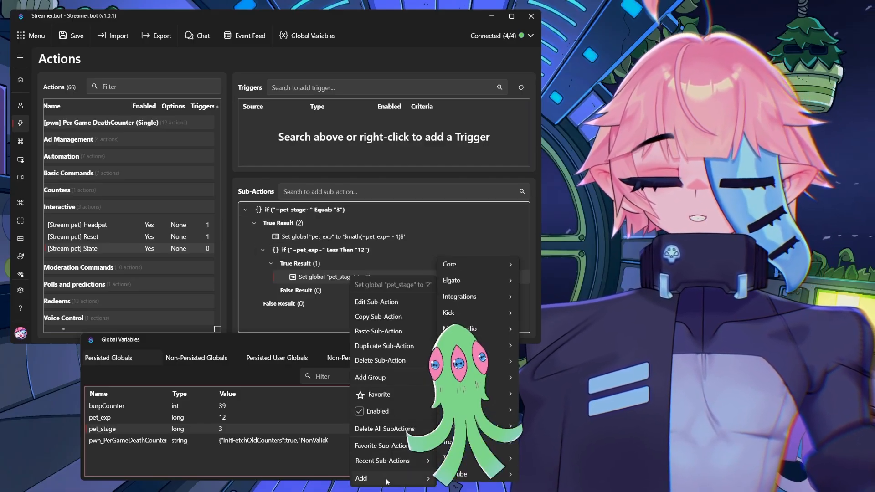
pyautogui.moveTo(463, 264)
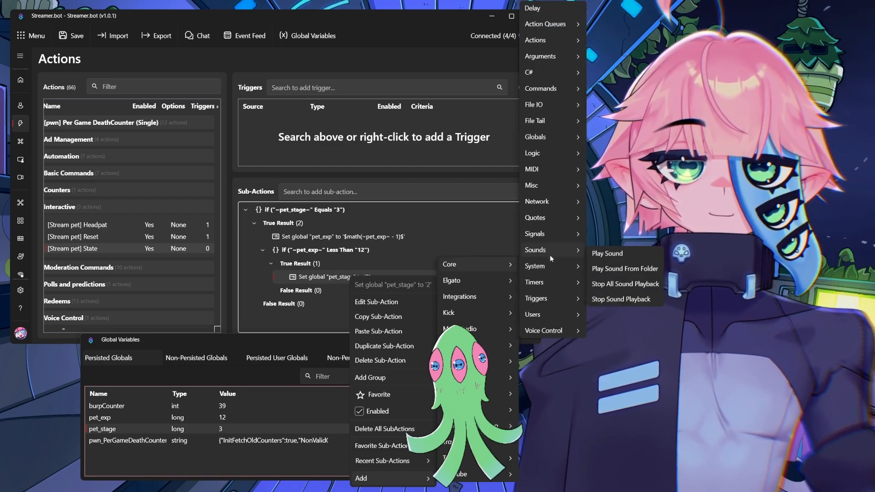
pyautogui.moveTo(531, 153)
pyautogui.click(601, 202)
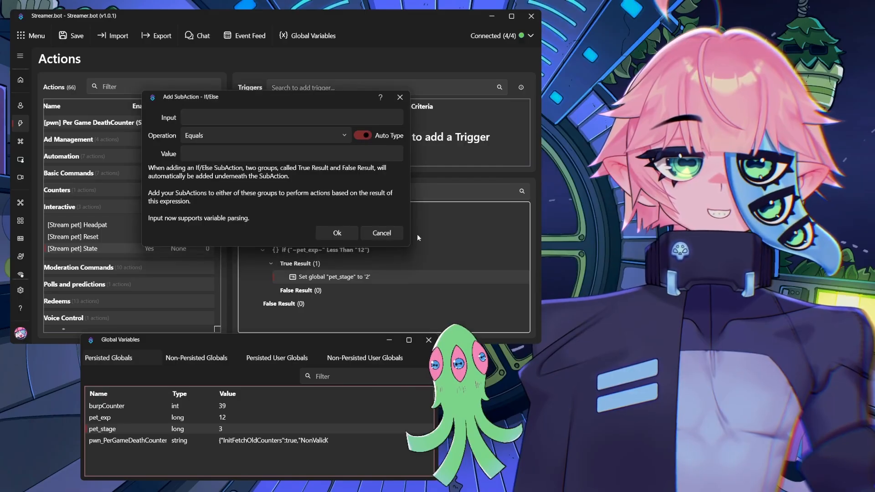
pyautogui.click(209, 113)
pyautogui.write('#')
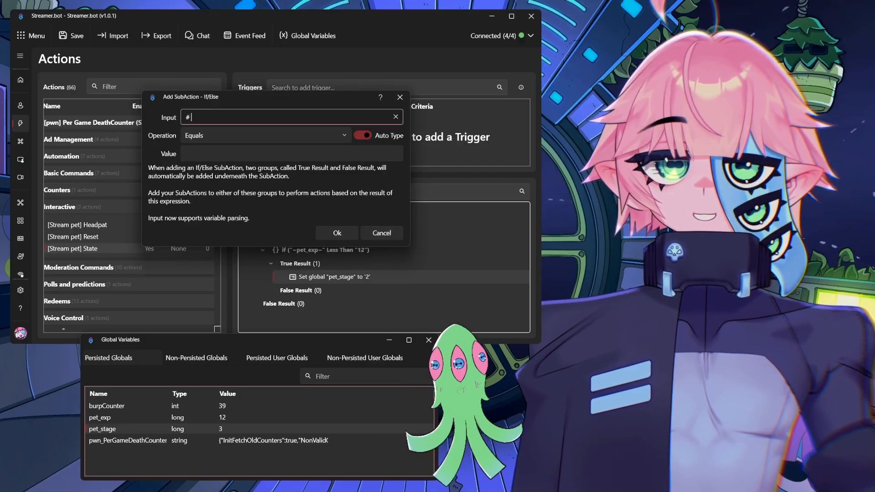
pyautogui.press('BackSpace')
pyautogui.write('~pe')
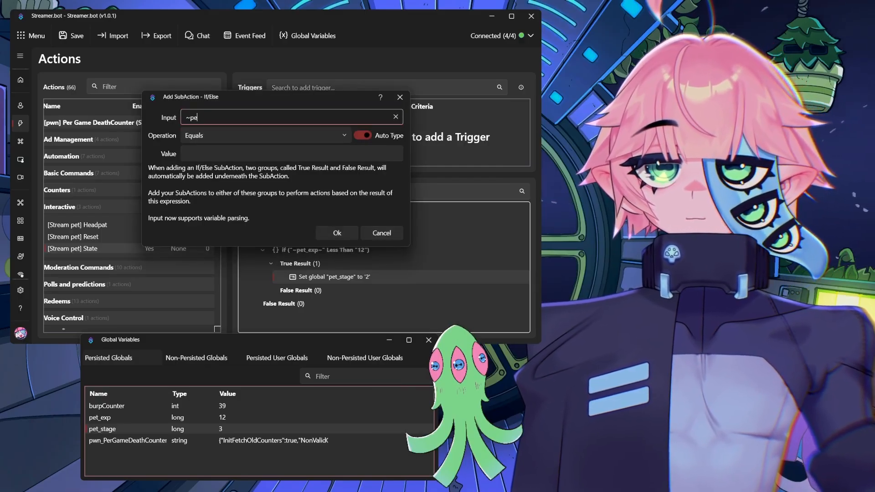
pyautogui.write('t_stage#')
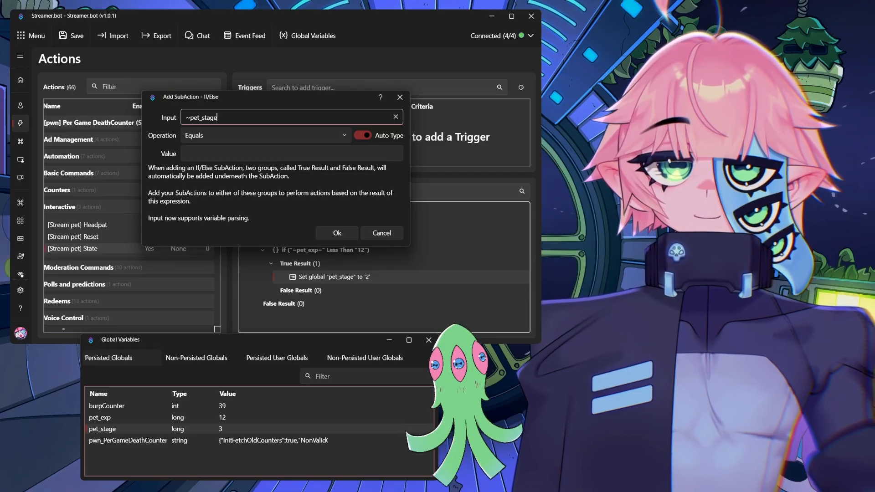
pyautogui.press('BackSpace')
pyautogui.write('~')
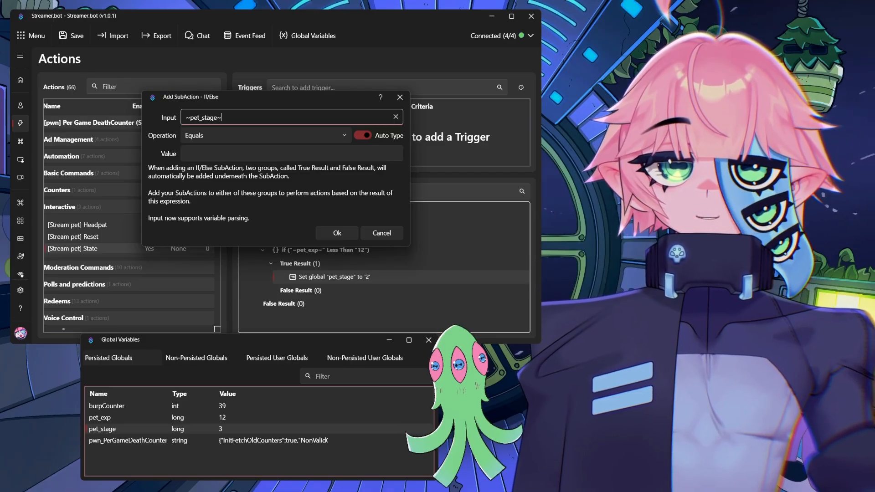
pyautogui.click(230, 154)
pyautogui.write('2')
pyautogui.click(337, 233)
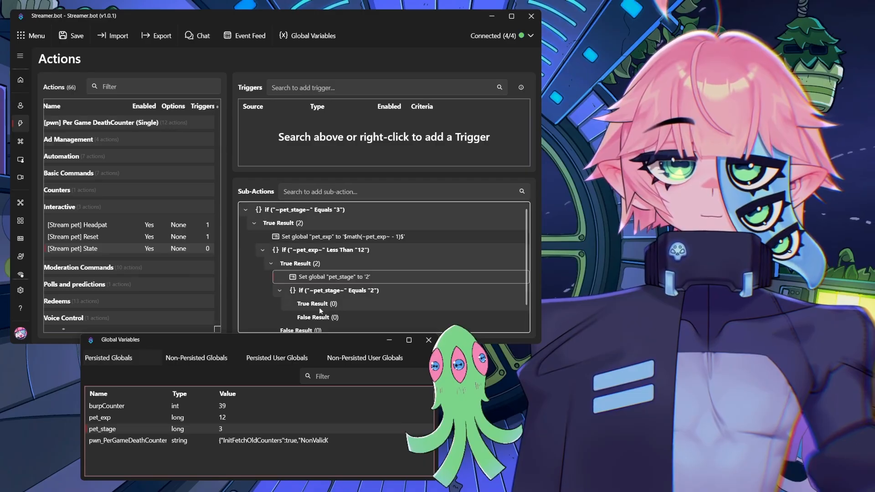
# Under the True Result of the new pet_stage check, add an OBS Set Source Visibility State hiding pet_happy in scene Redeems_pet the occkun
pyautogui.scroll(-1, 337, 312)
pyautogui.rightClick(338, 280)
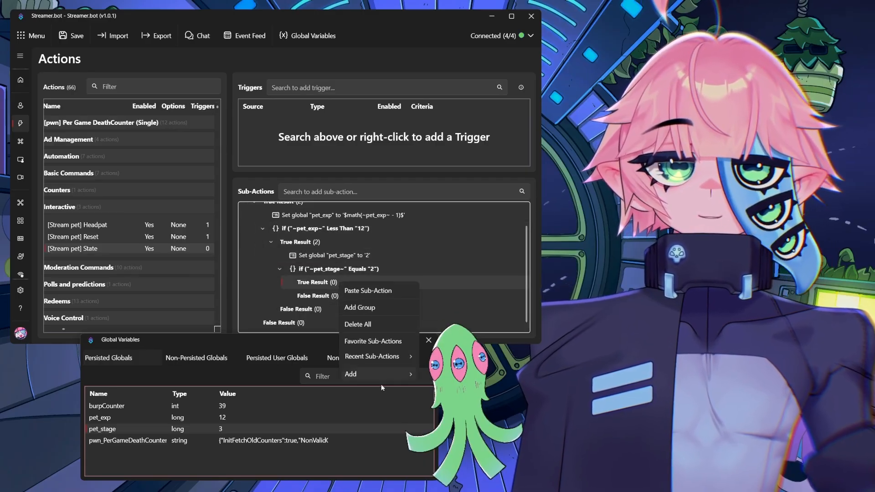
pyautogui.moveTo(381, 371)
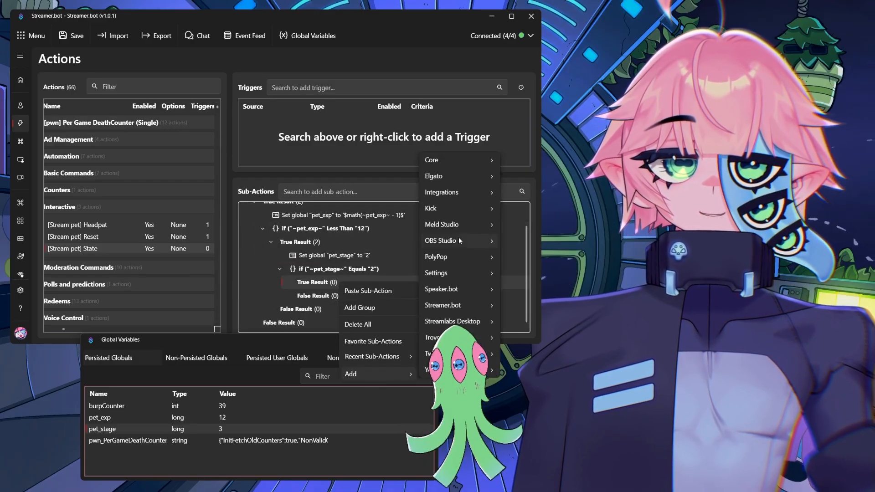
pyautogui.moveTo(460, 241)
pyautogui.moveTo(562, 427)
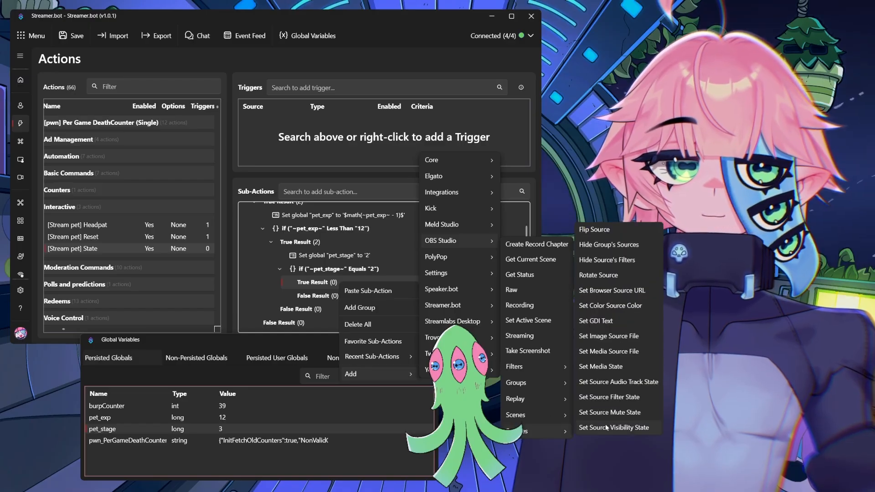
pyautogui.click(711, 431)
pyautogui.click(390, 154)
pyautogui.click(257, 210)
pyautogui.click(395, 175)
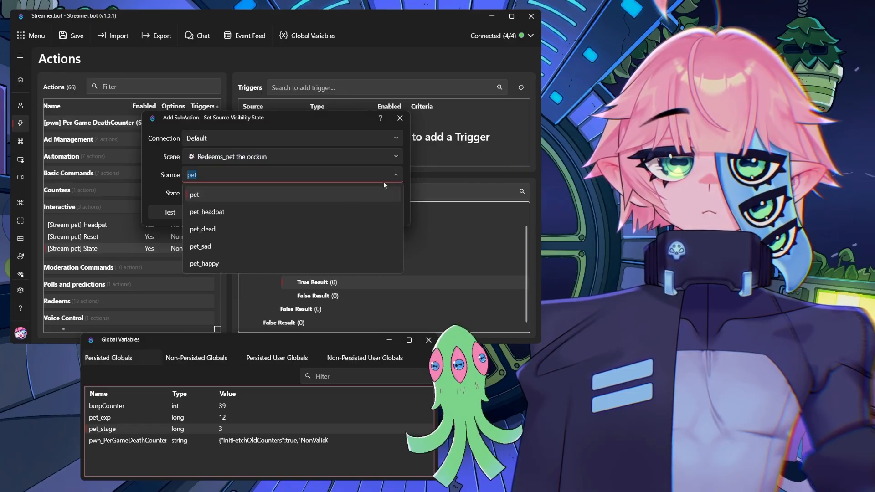
pyautogui.click(224, 264)
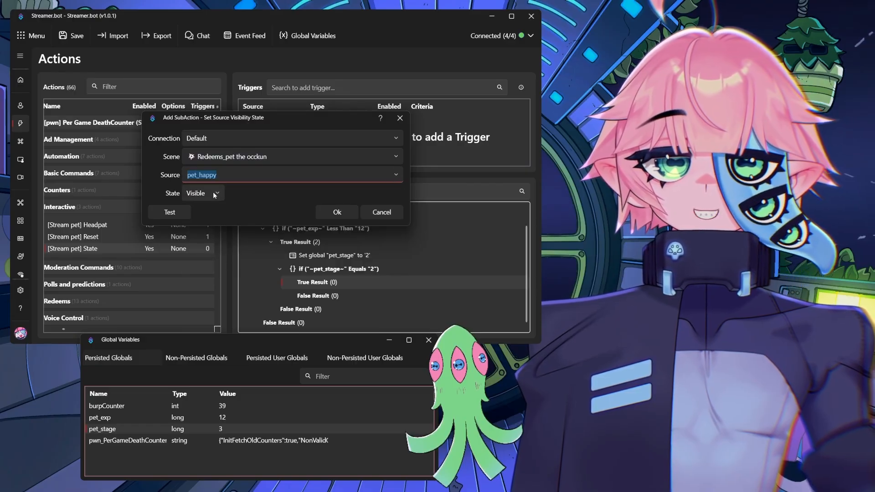
pyautogui.click(219, 194)
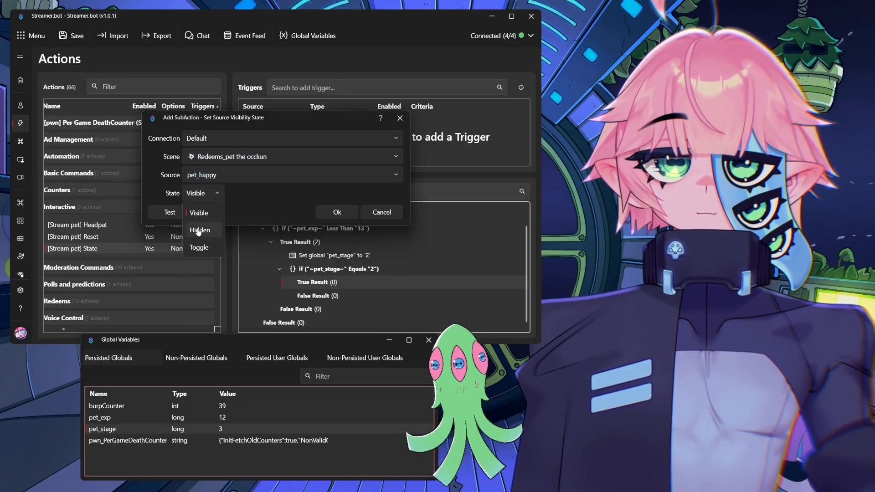
pyautogui.click(198, 230)
pyautogui.click(337, 212)
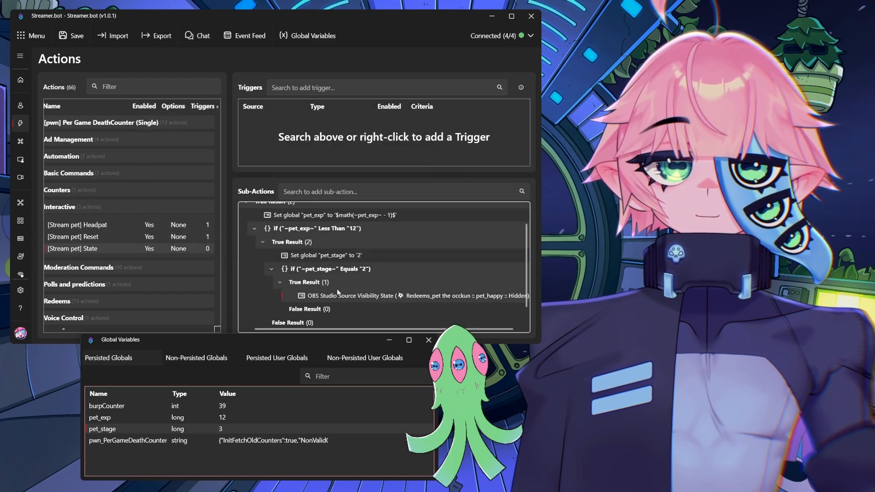
# Paste a copy of the pet_happy visibility sub-action below it and change it to source pet_sad with state Visible
pyautogui.hotkey('ctrl', 'v')
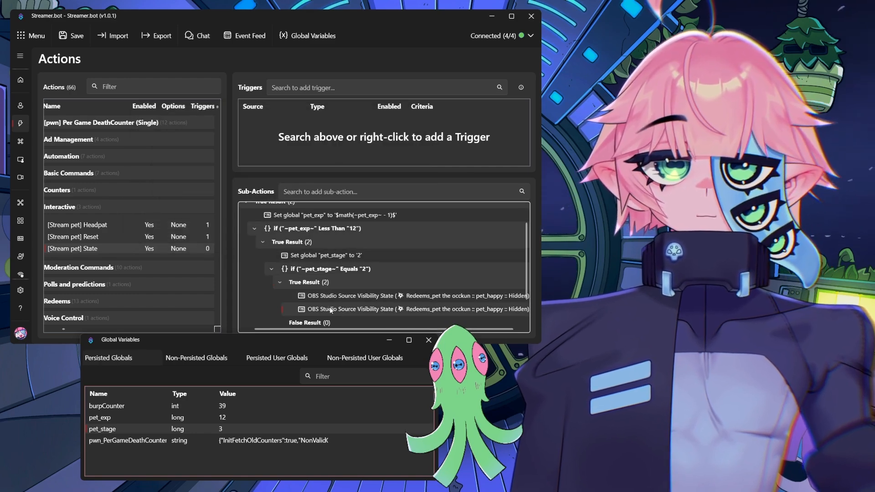
pyautogui.doubleClick(332, 309)
pyautogui.click(394, 173)
pyautogui.click(206, 242)
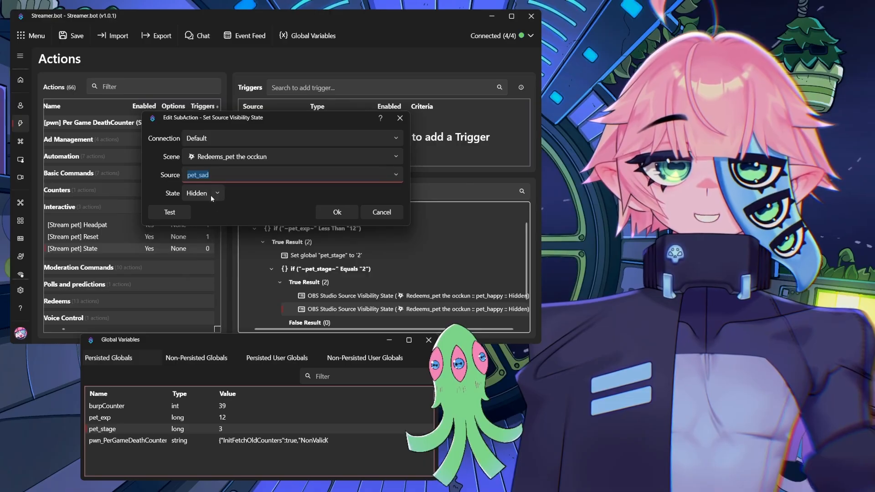
pyautogui.click(211, 196)
pyautogui.click(203, 214)
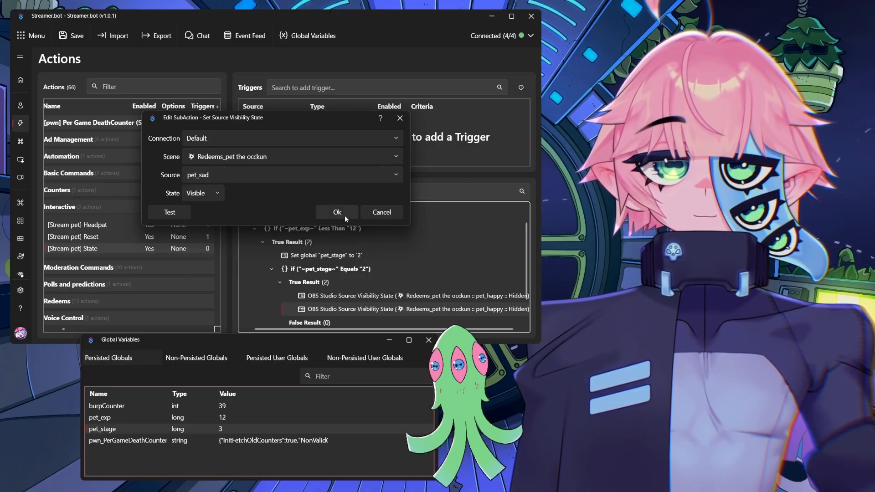
pyautogui.click(343, 214)
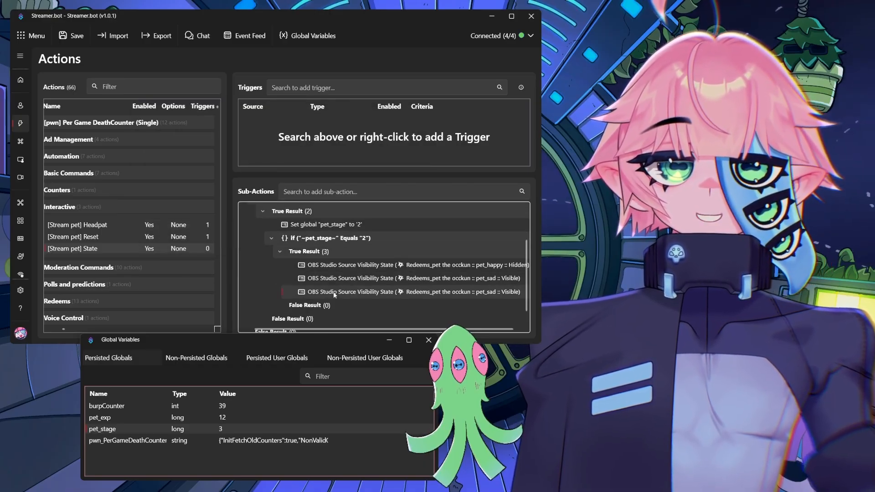
# Change the second pet_sad visibility sub-action, a copy of the first, to source pet_dead with state Hidden
pyautogui.doubleClick(334, 293)
pyautogui.click(393, 174)
pyautogui.click(209, 226)
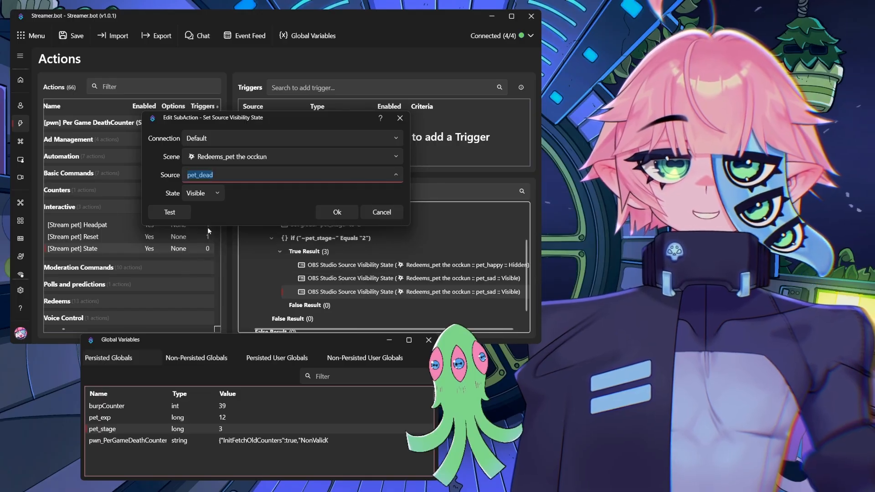
pyautogui.click(210, 196)
pyautogui.click(199, 230)
pyautogui.click(337, 212)
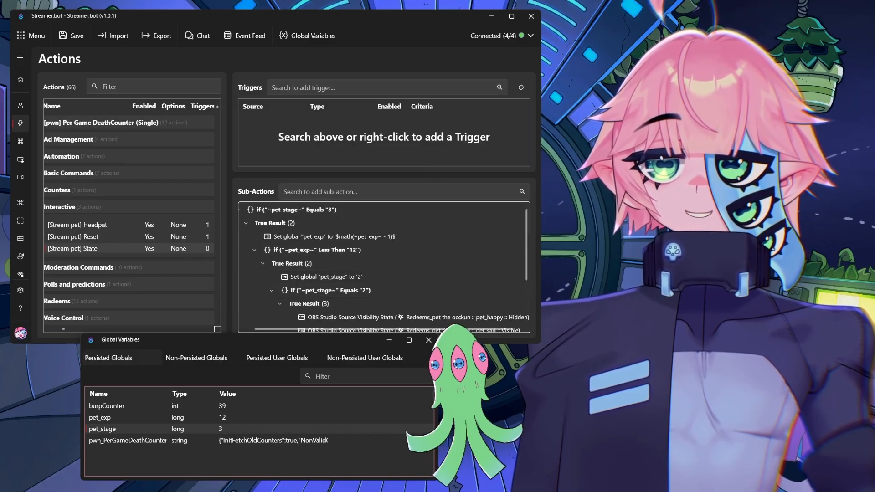
# Collapse the pet_stage Equals 3 check and add a separate top-level If/Else with Auto Type on that checks whether ~pet_stage~ Equals 2
pyautogui.doubleClick(309, 250)
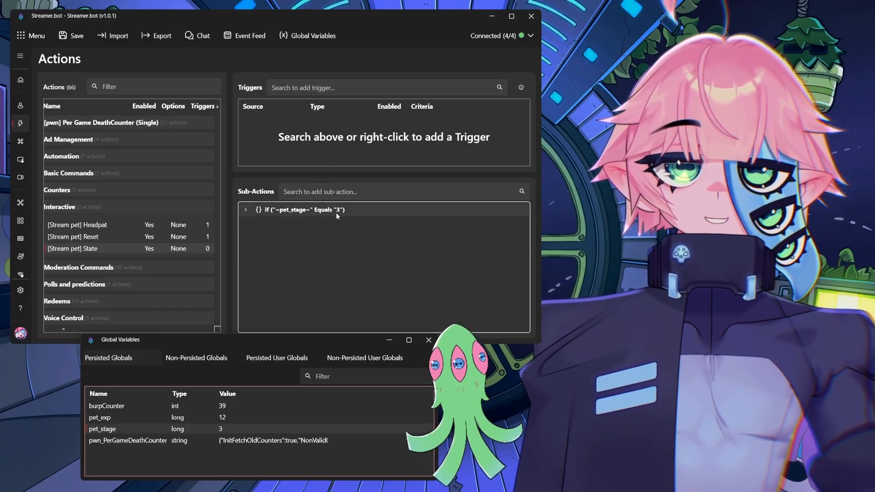
pyautogui.rightClick(253, 236)
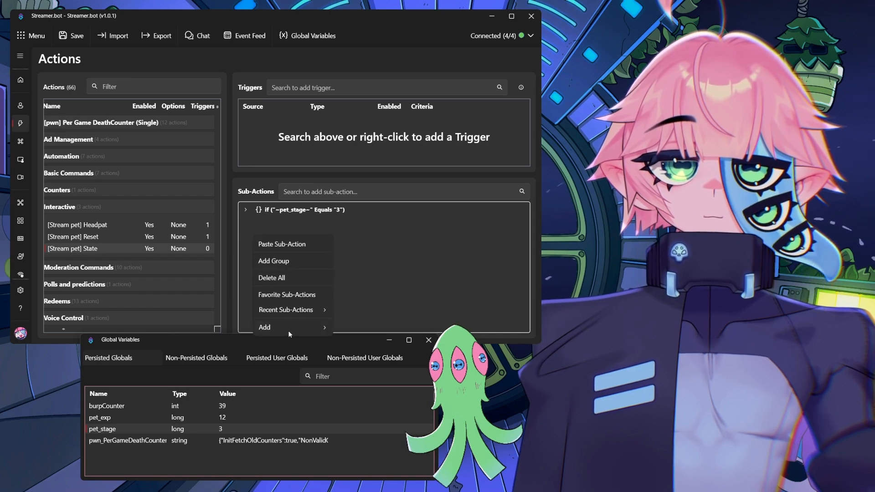
pyautogui.moveTo(290, 325)
pyautogui.moveTo(385, 113)
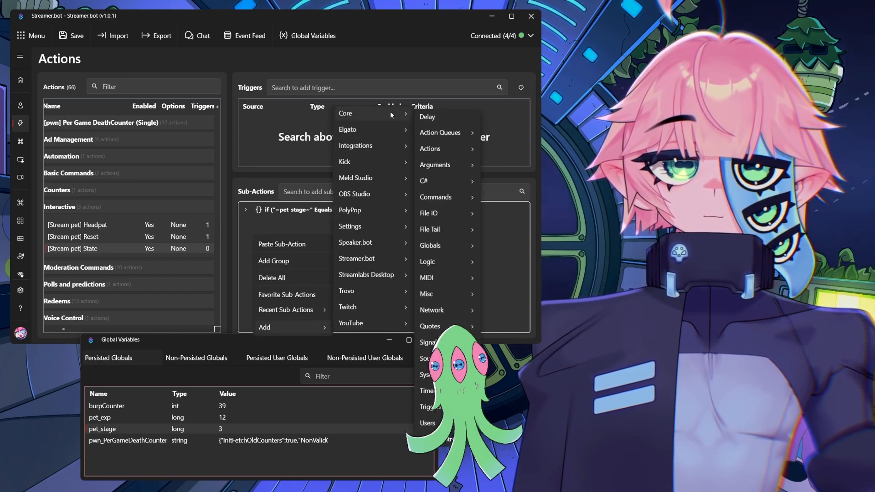
pyautogui.moveTo(445, 263)
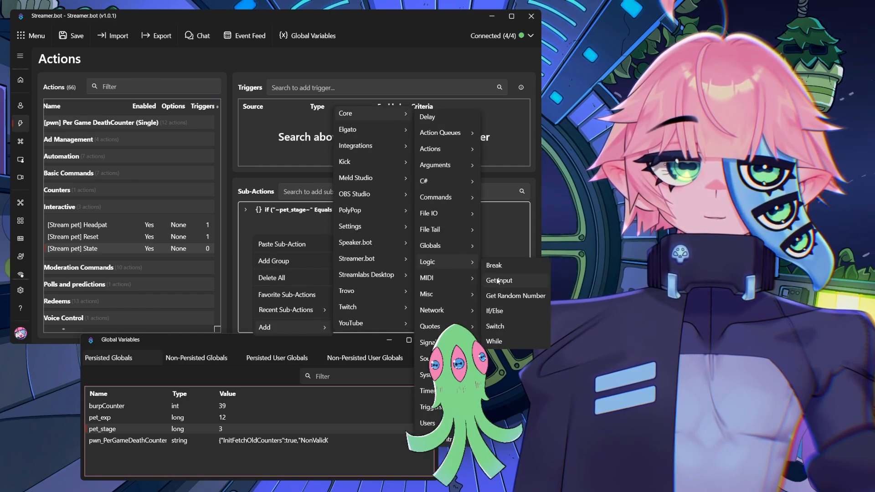
pyautogui.click(495, 311)
pyautogui.click(221, 122)
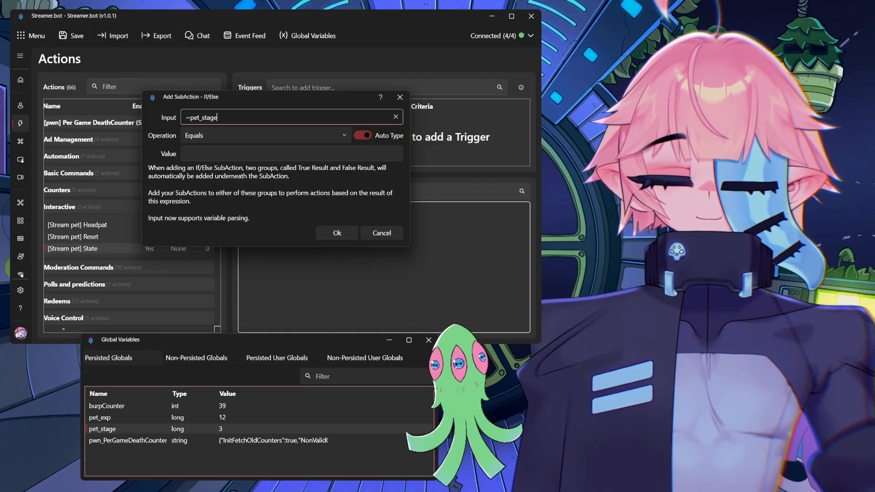
pyautogui.write('~pet_stage~')
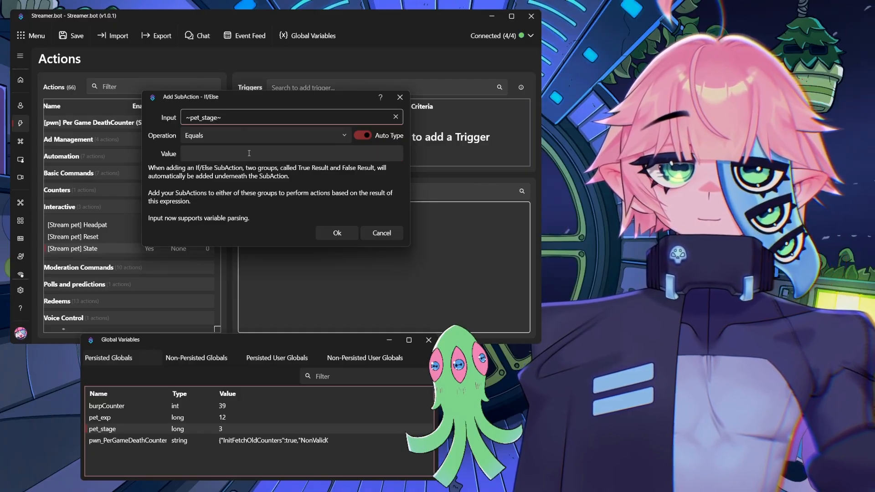
pyautogui.click(250, 155)
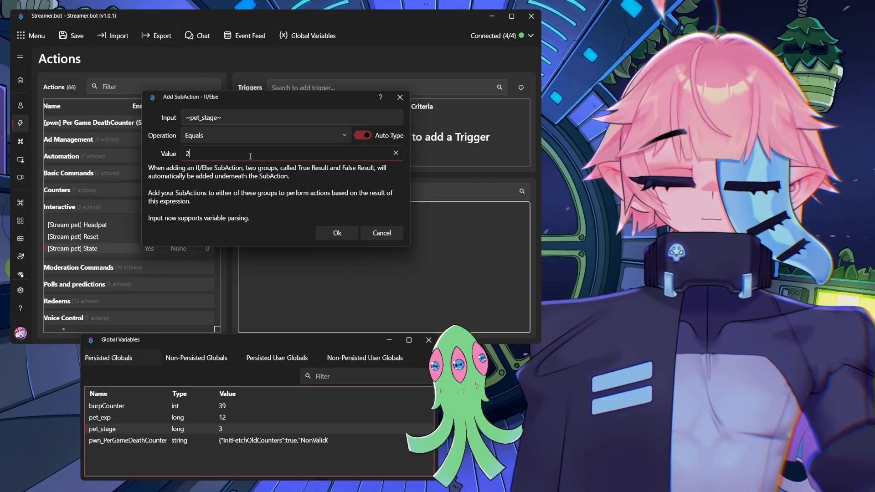
pyautogui.write('2')
pyautogui.press('Return')
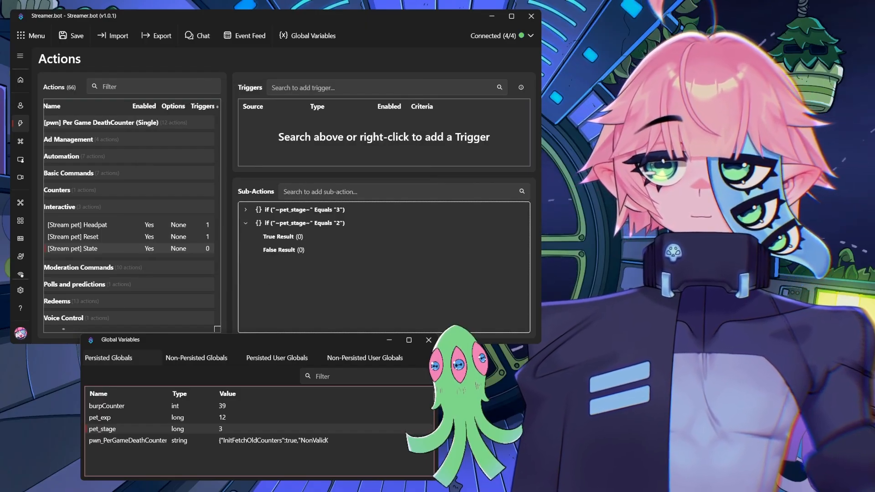
# Under the True Result of the pet_stage Equals 2 check, add a persisted Global (Set) setting pet_exp to $math(~pet_exp~ - 1)$
pyautogui.click(299, 236)
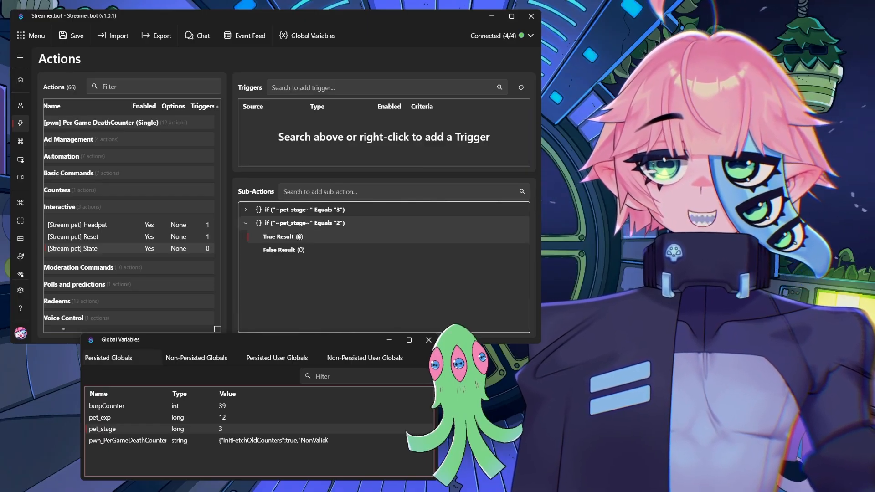
pyautogui.rightClick(300, 236)
pyautogui.moveTo(335, 406)
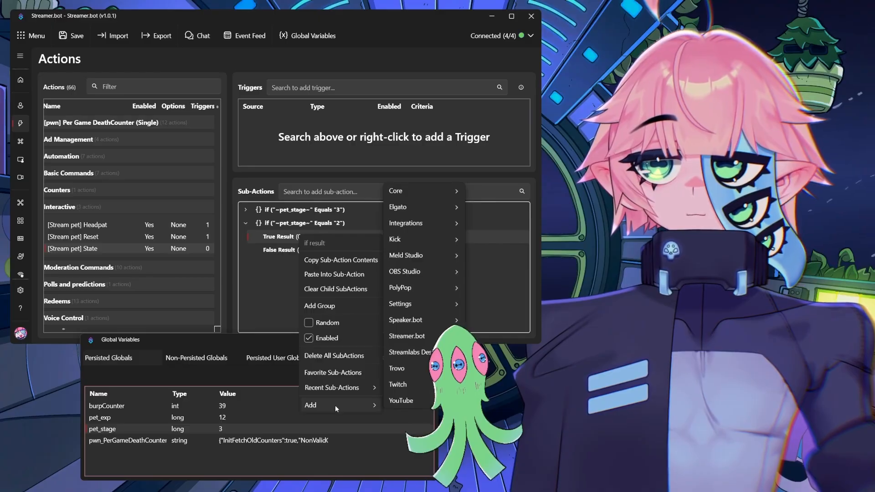
pyautogui.moveTo(427, 195)
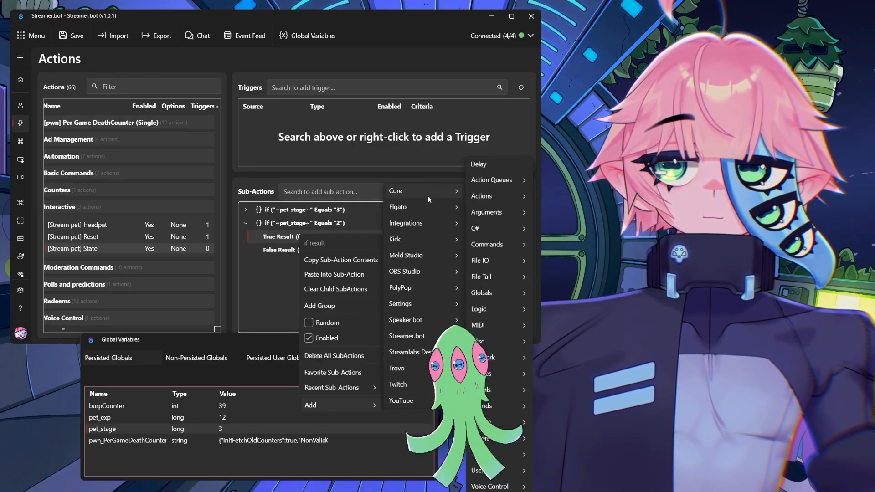
pyautogui.moveTo(490, 294)
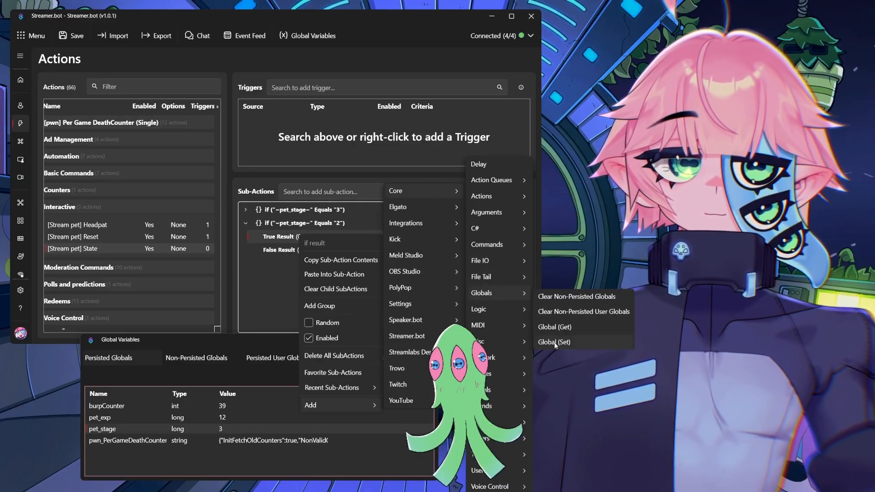
pyautogui.click(558, 390)
pyautogui.click(262, 172)
pyautogui.write('pet')
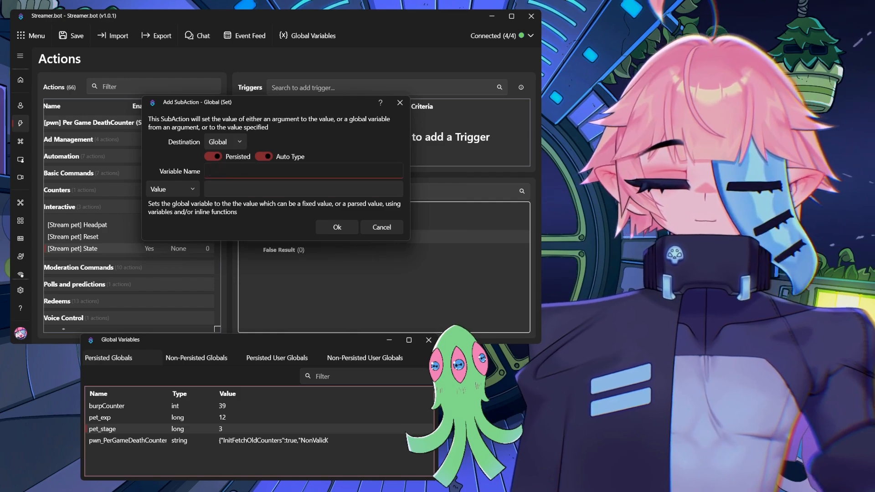
pyautogui.write('_exp')
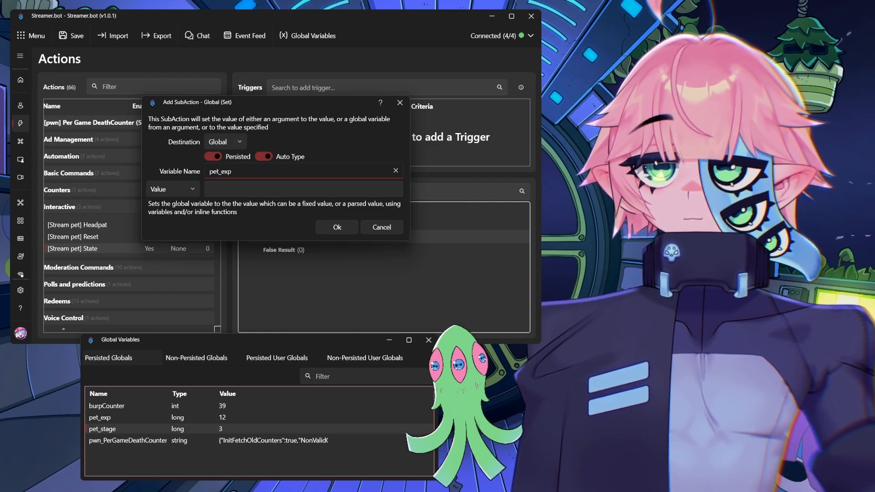
pyautogui.press('Tab')
pyautogui.press('Tab')
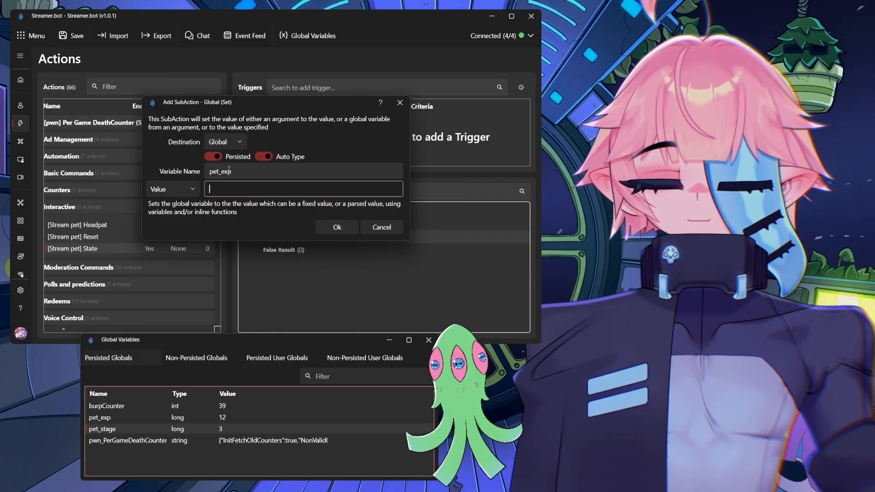
pyautogui.write('$(')
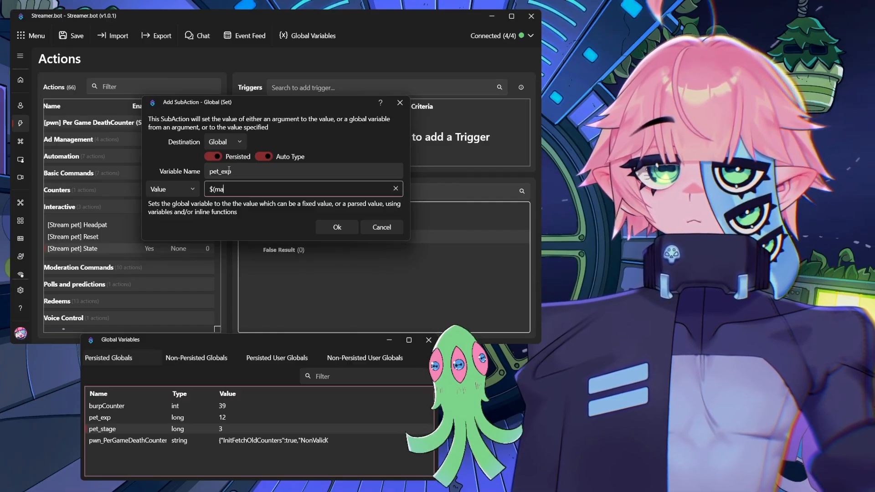
pyautogui.press('BackSpace')
pyautogui.write('math(')
pyautogui.write('#')
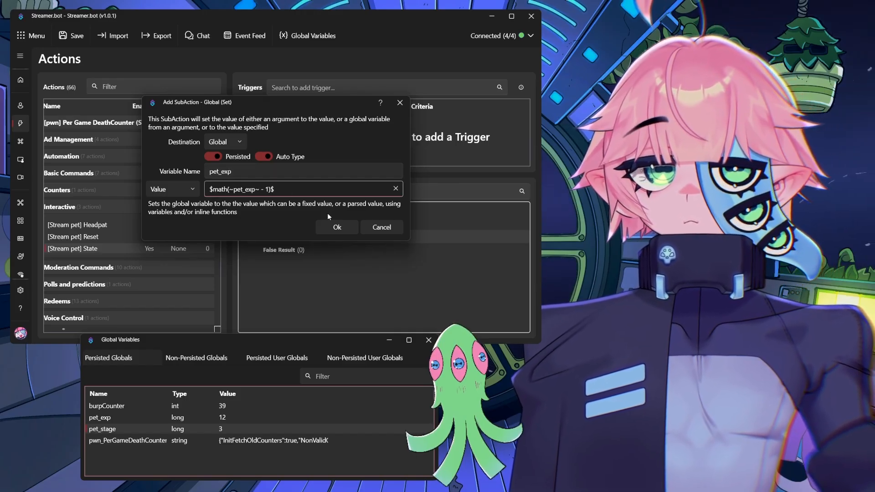
pyautogui.click(329, 229)
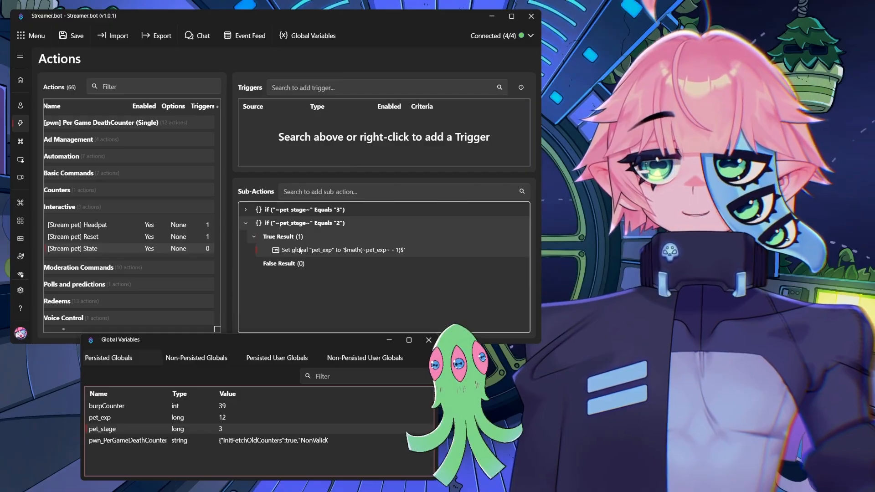
# Below the new pet_exp decrement, add an If/Else checking whether ~pet_exp~ is Less Than 4, and compare it with the Headpat action's thresholds
pyautogui.rightClick(300, 250)
pyautogui.moveTo(350, 446)
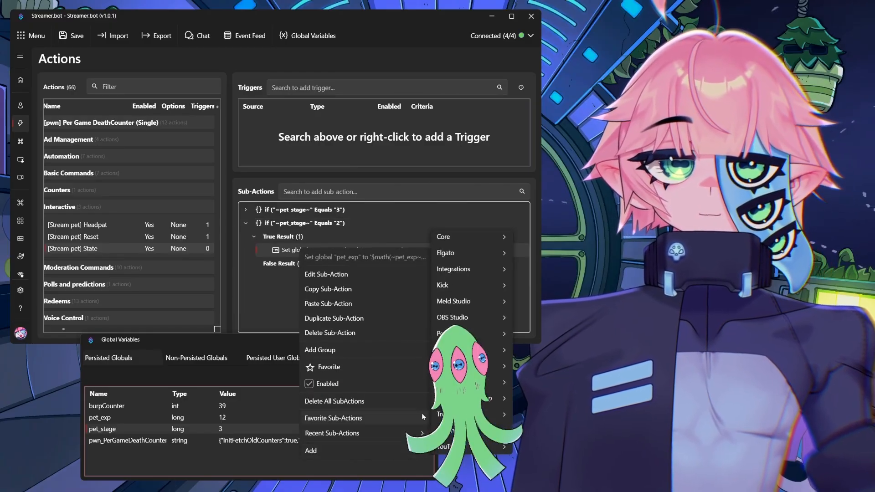
pyautogui.moveTo(461, 236)
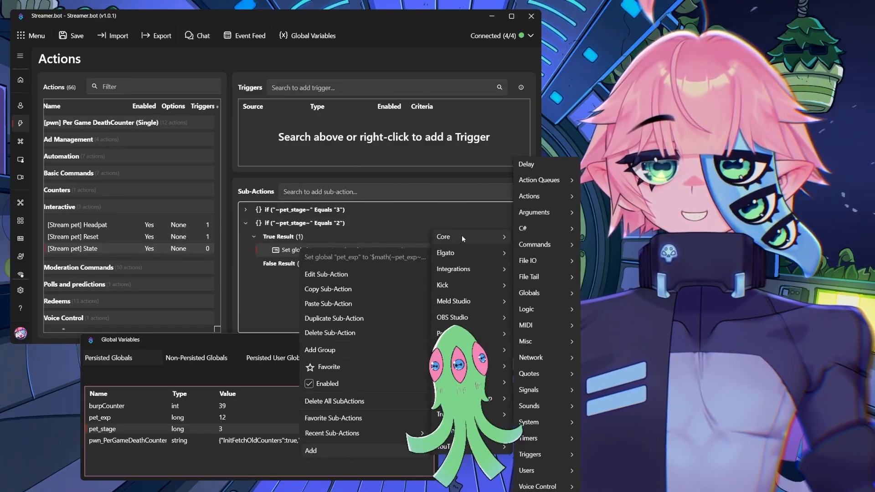
pyautogui.moveTo(538, 309)
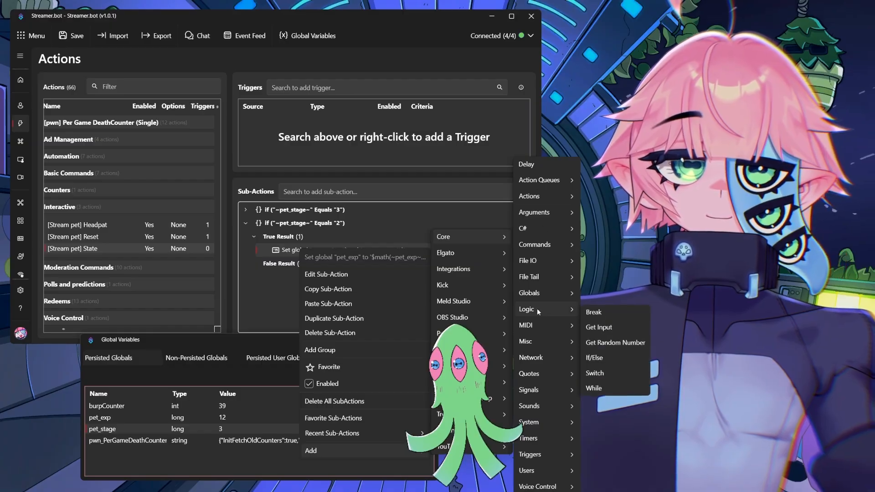
pyautogui.click(611, 407)
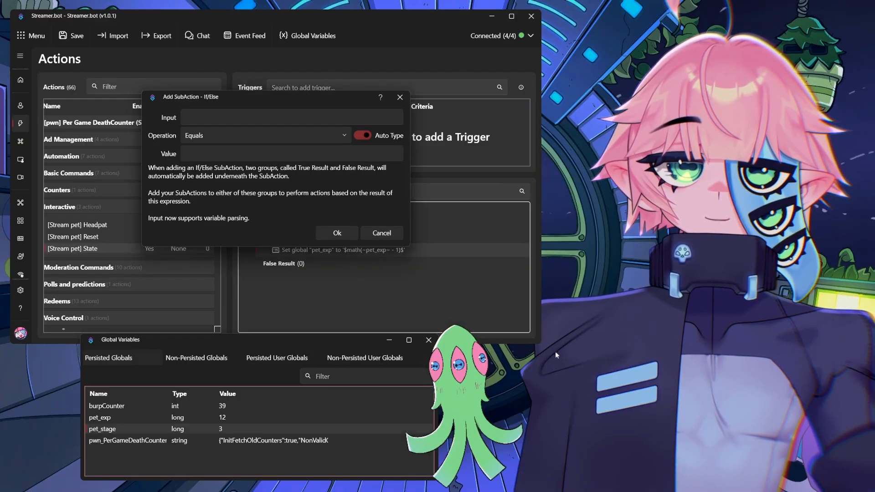
pyautogui.click(215, 114)
pyautogui.write('~')
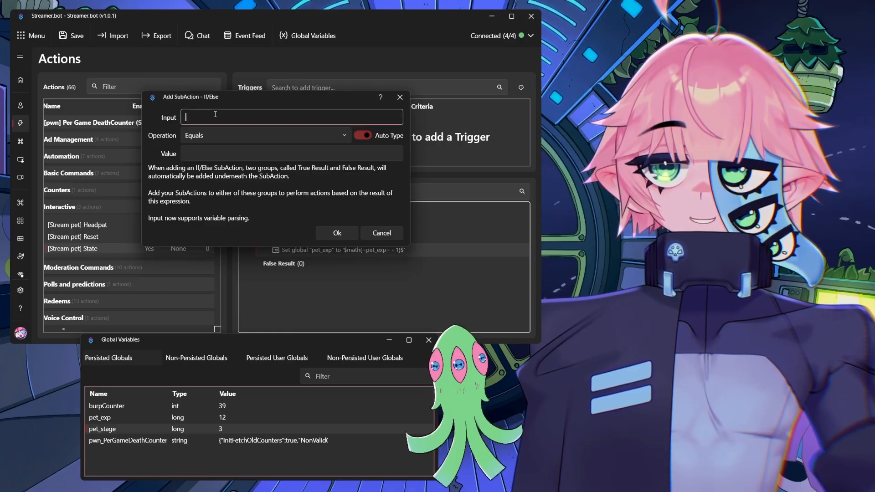
pyautogui.write('pet_exp#')
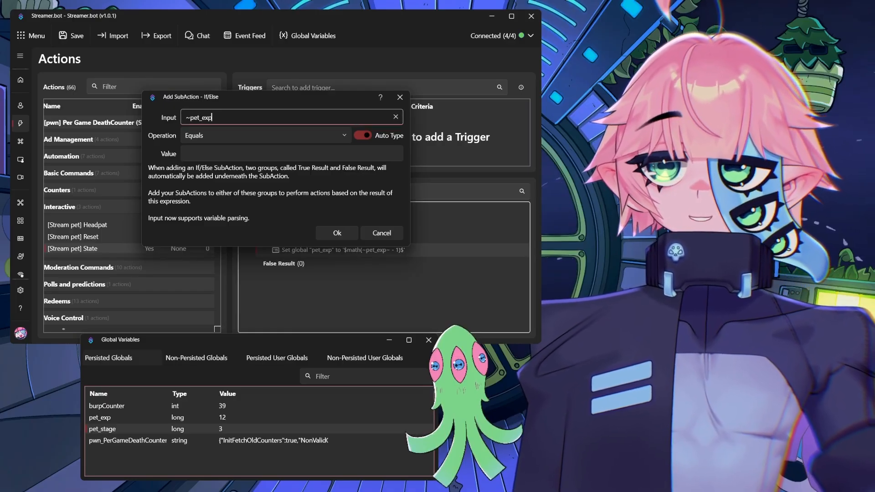
pyautogui.press('BackSpace')
pyautogui.write('~')
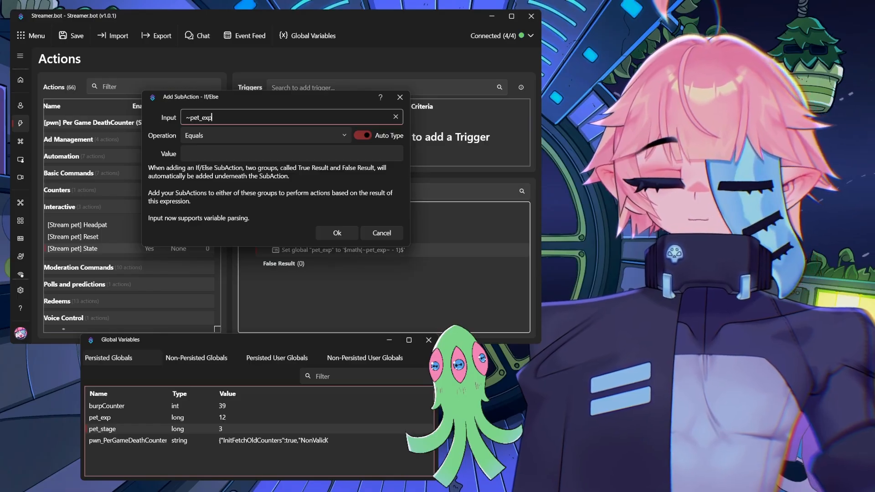
pyautogui.click(206, 137)
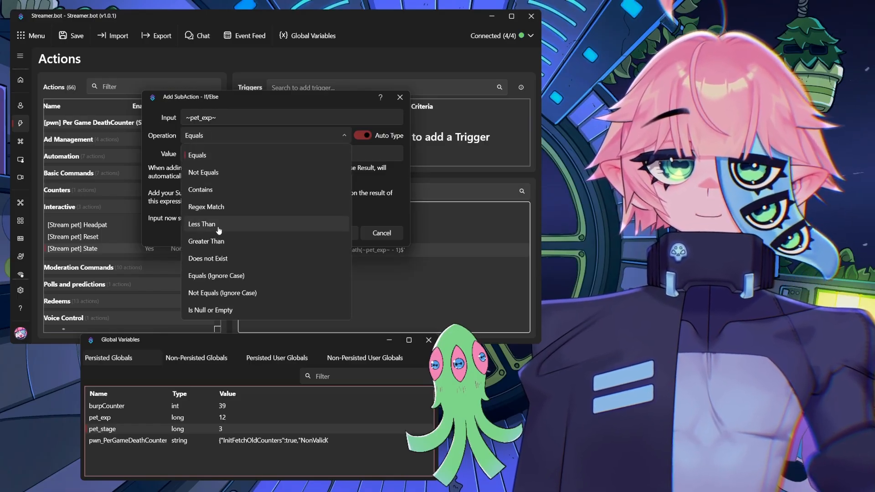
pyautogui.click(219, 228)
pyautogui.click(212, 154)
pyautogui.write('4')
pyautogui.press('Return')
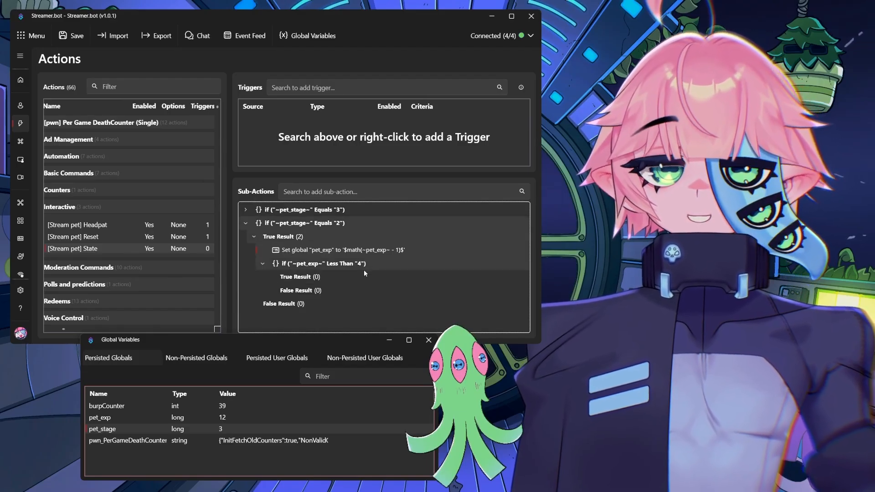
pyautogui.click(119, 226)
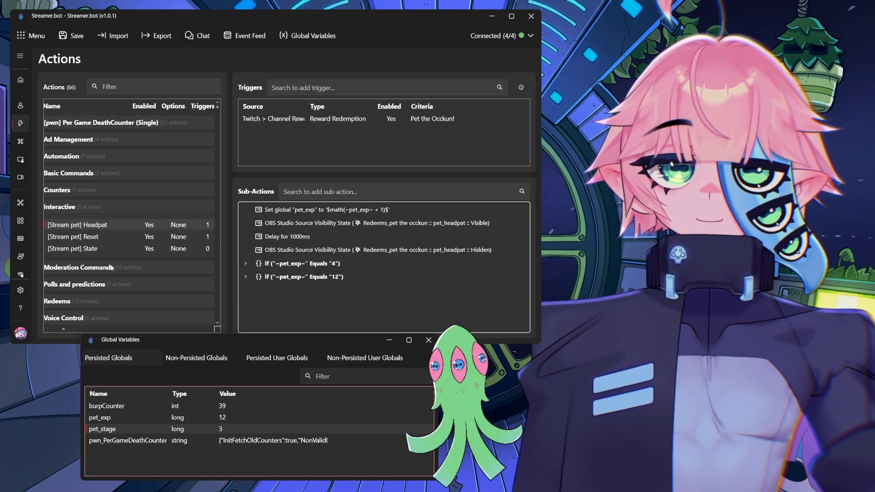
pyautogui.click(107, 251)
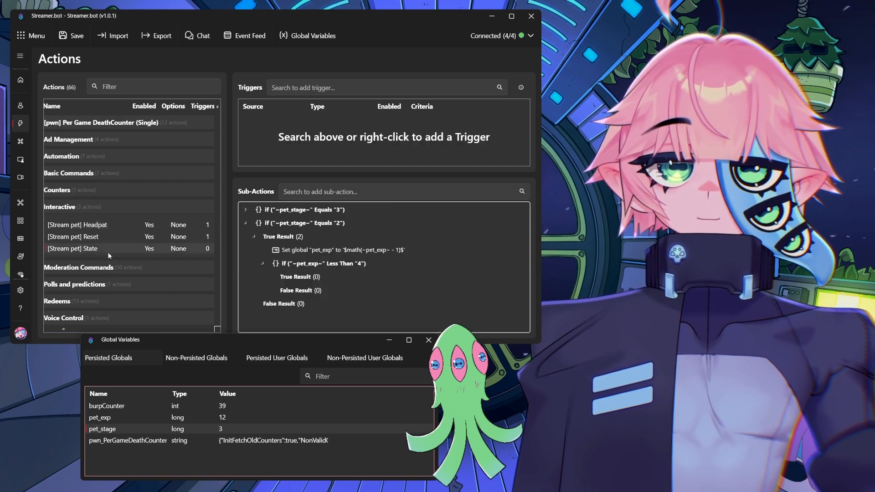
# Under the True Result of the ~pet_exp~ Less Than 4 check, add a persisted Global (Set) setting pet_stage to 1
pyautogui.click(310, 277)
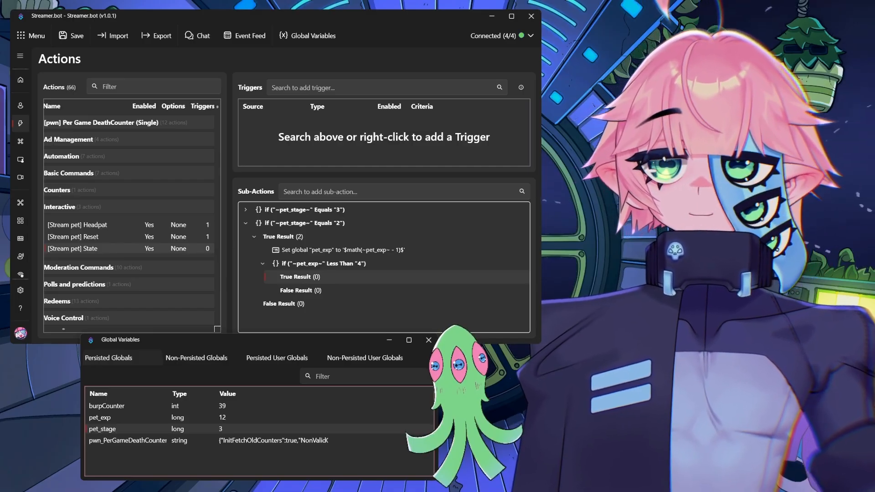
pyautogui.rightClick(306, 277)
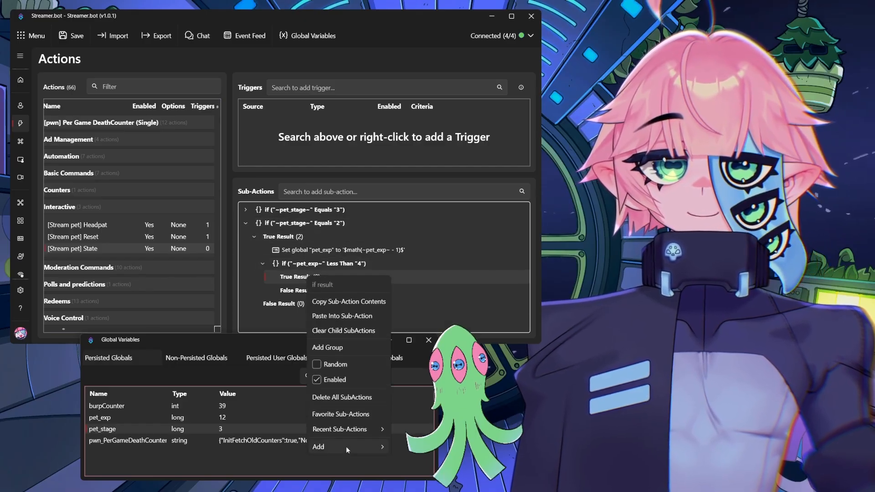
pyautogui.moveTo(352, 446)
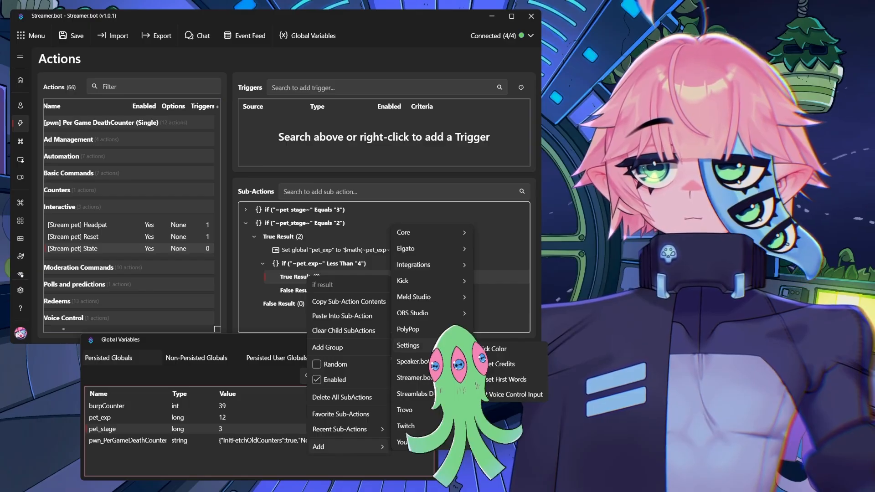
pyautogui.moveTo(433, 233)
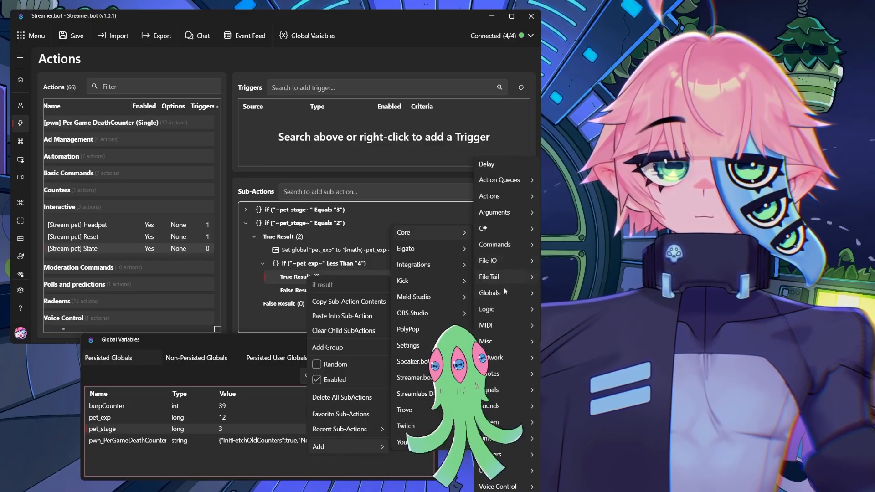
pyautogui.moveTo(503, 292)
pyautogui.click(555, 342)
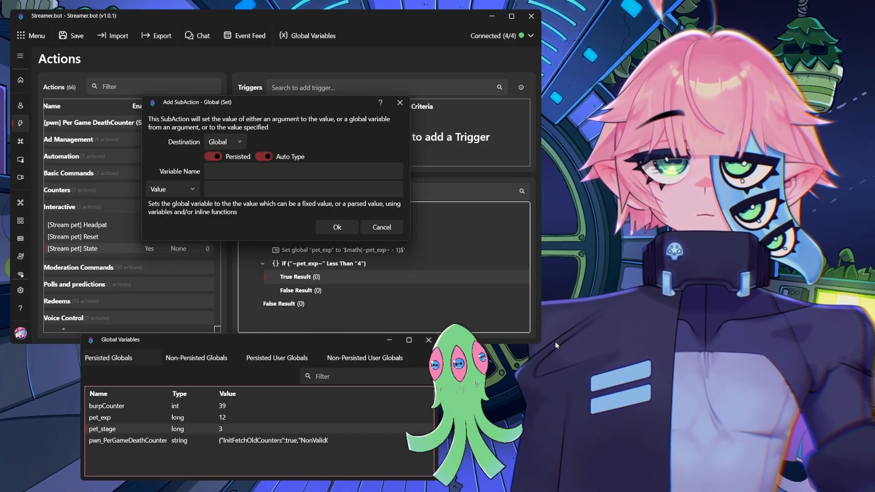
pyautogui.click(229, 178)
pyautogui.write('pe')
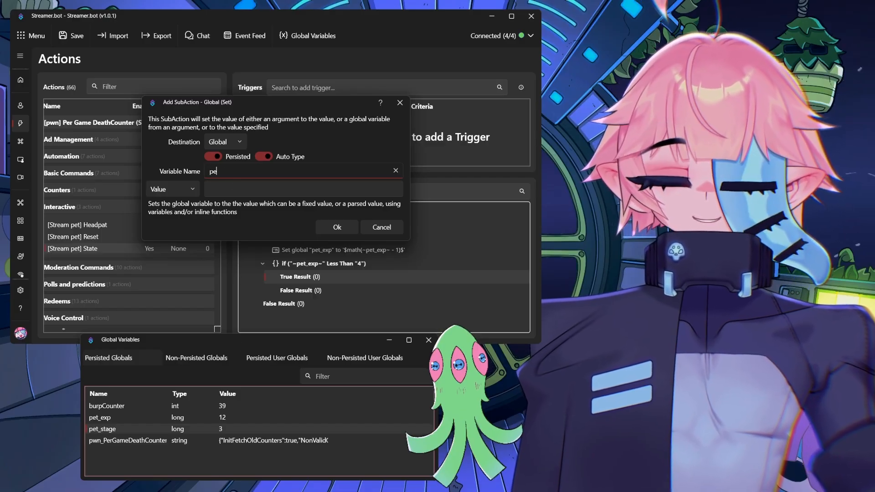
pyautogui.write('t_stage')
pyautogui.press('Tab')
pyautogui.write('1')
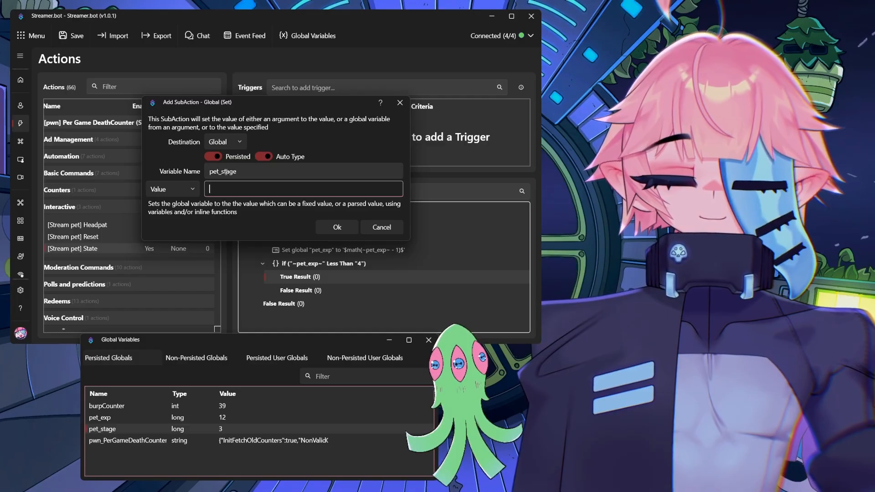
pyautogui.press('Return')
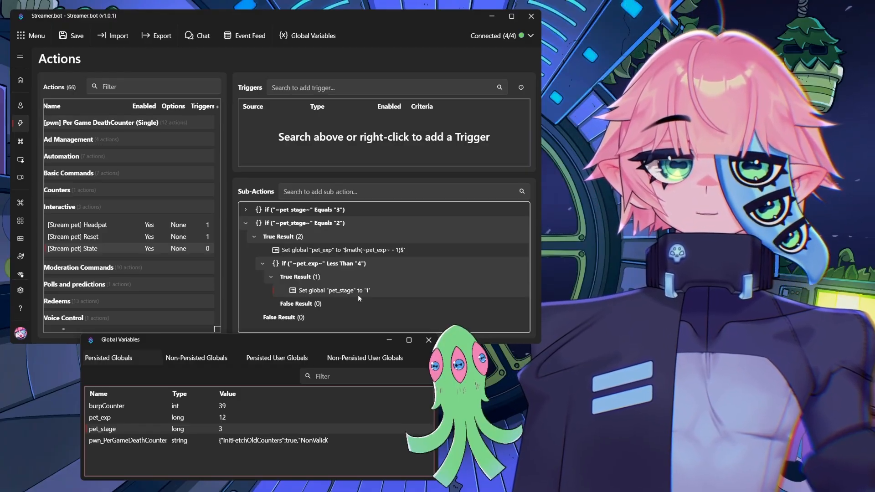
# Below the pet_stage sub-action in the Less Than 4 True Result, add a persisted Global (Set) setting pet_exp to 0
pyautogui.rightClick(332, 291)
pyautogui.moveTo(350, 284)
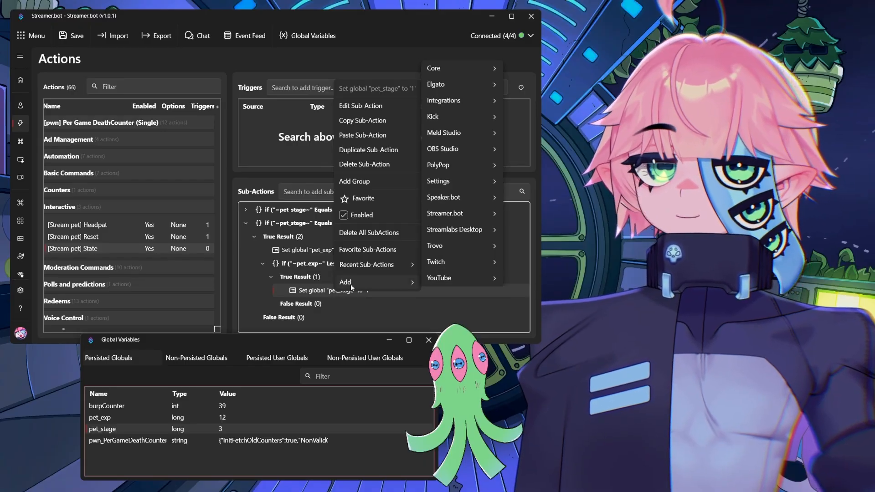
pyautogui.moveTo(431, 66)
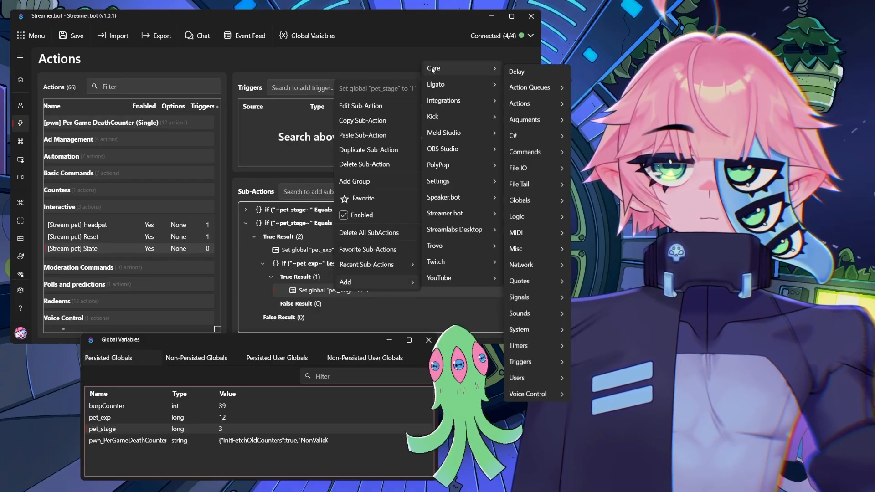
pyautogui.moveTo(543, 197)
pyautogui.click(600, 251)
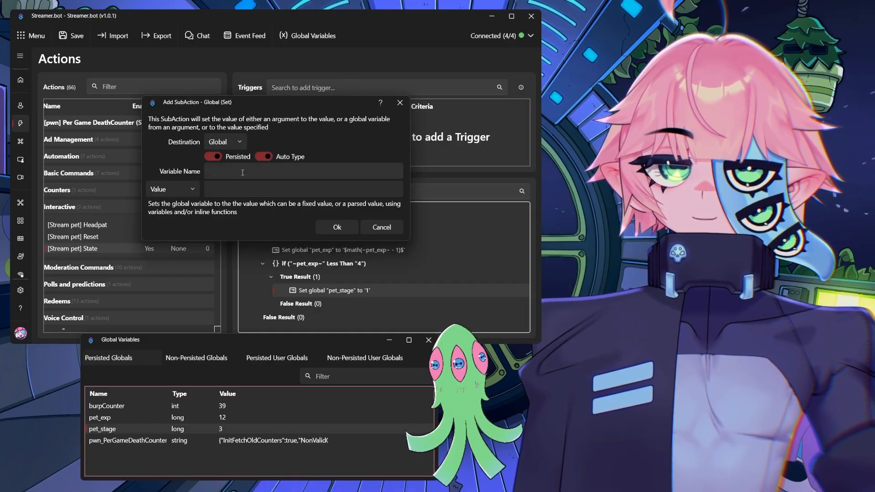
pyautogui.write('pet_exp')
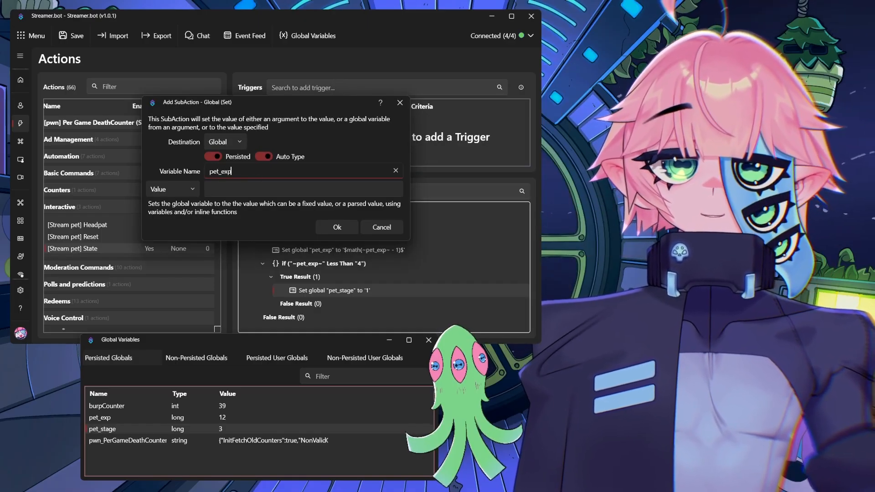
pyautogui.press('Tab')
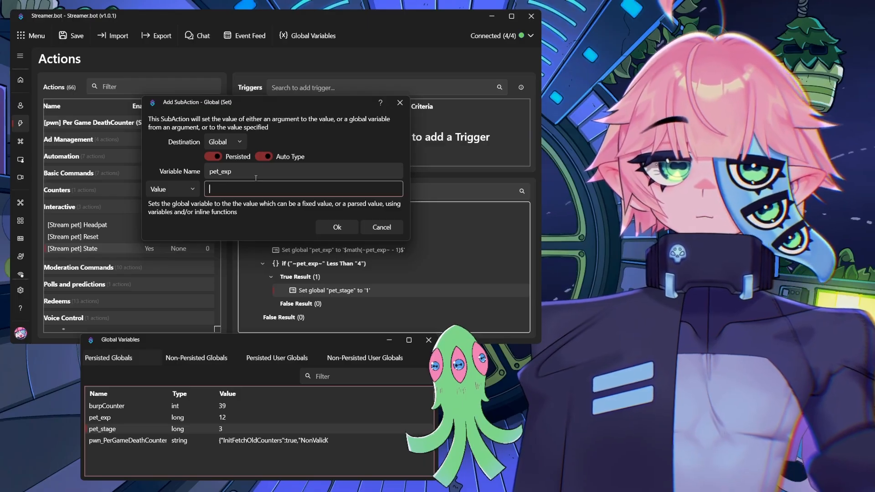
pyautogui.write('1')
pyautogui.press('BackSpace')
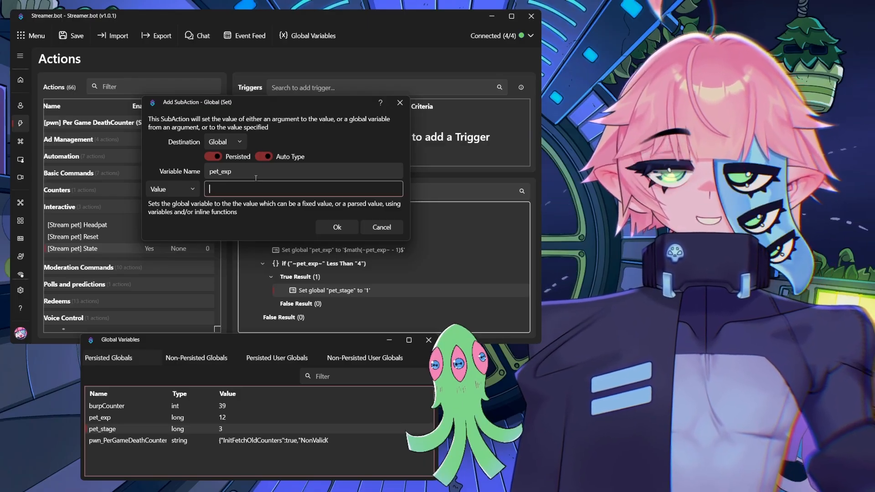
pyautogui.write('0')
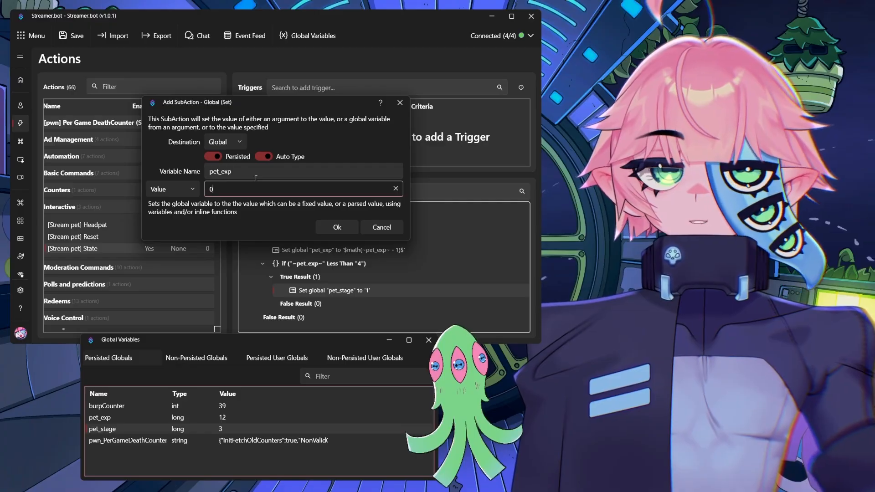
pyautogui.click(337, 227)
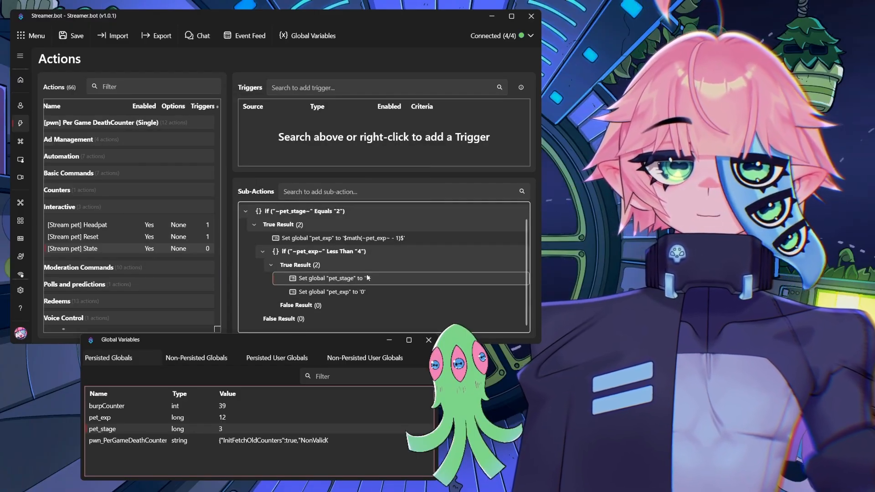
# Add an OBS Set Source Visibility State below it for scene Redeems_pet the occkun, source pet_happy, state Hidden
pyautogui.rightClick(326, 292)
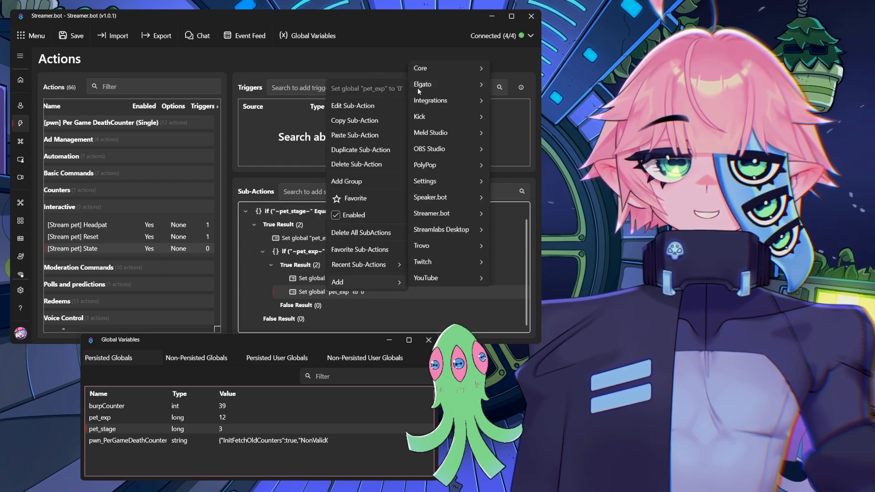
pyautogui.moveTo(435, 149)
pyautogui.moveTo(518, 341)
pyautogui.click(619, 339)
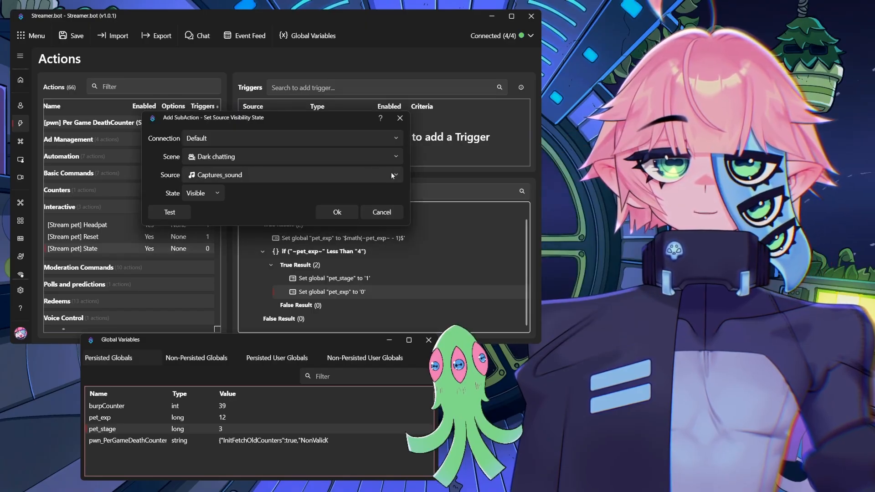
pyautogui.click(396, 156)
pyautogui.click(257, 211)
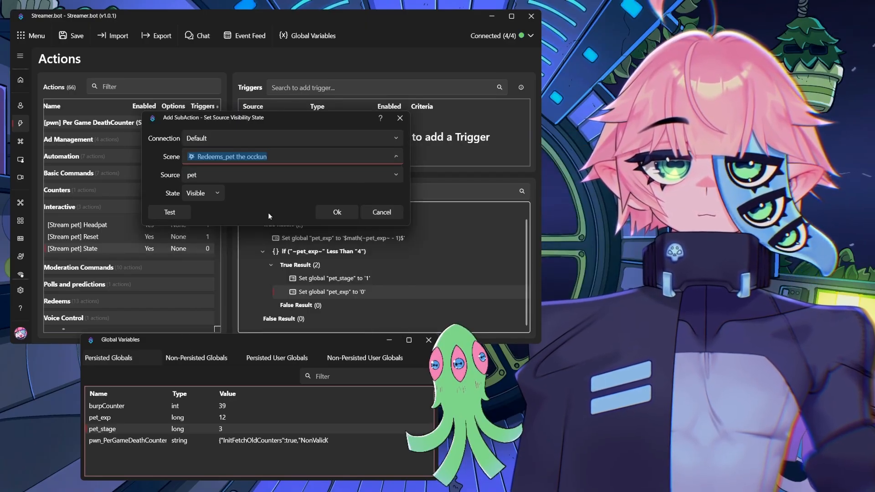
pyautogui.click(395, 174)
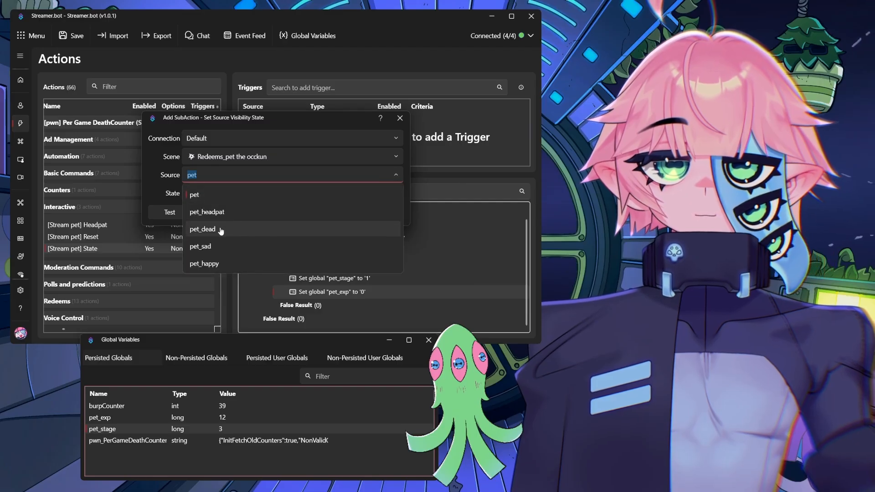
pyautogui.click(223, 263)
pyautogui.click(220, 190)
pyautogui.click(202, 232)
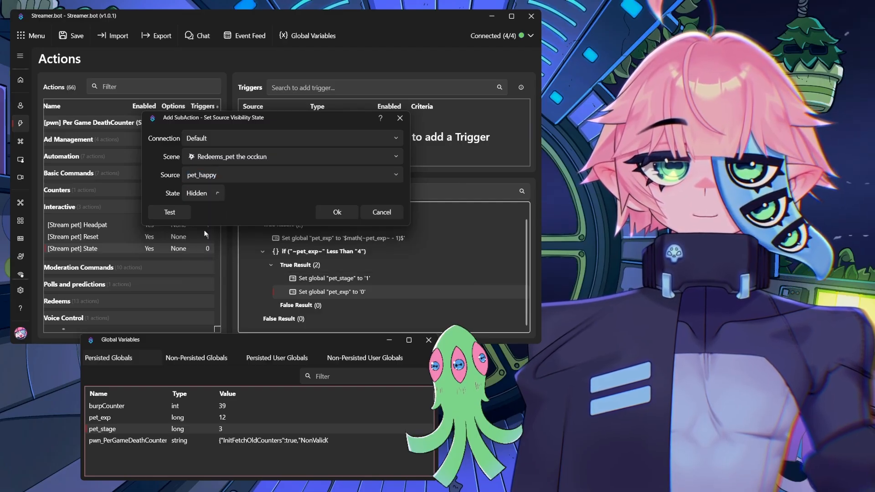
pyautogui.click(337, 212)
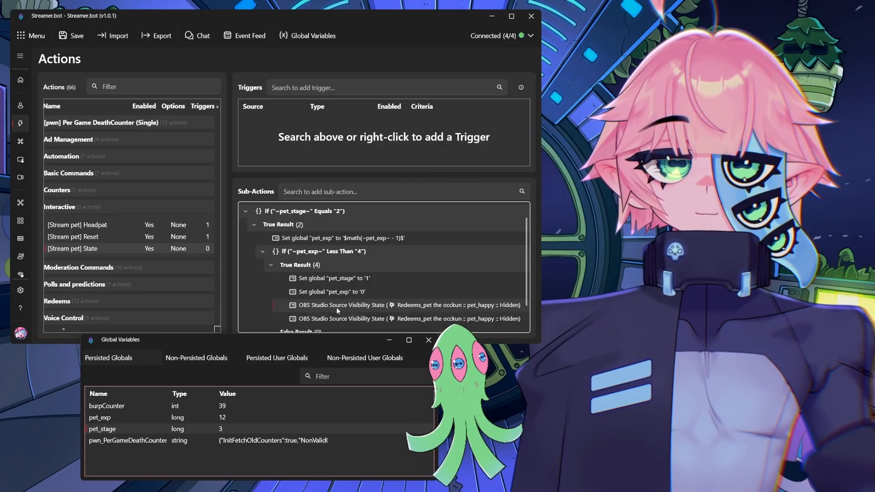
# Duplicate the pet_happy visibility sub-action and change the copy's source to pet_sad, keeping the state Hidden
pyautogui.hotkey('ctrl', 'd')
pyautogui.doubleClick(345, 293)
pyautogui.click(391, 175)
pyautogui.click(390, 175)
pyautogui.click(225, 242)
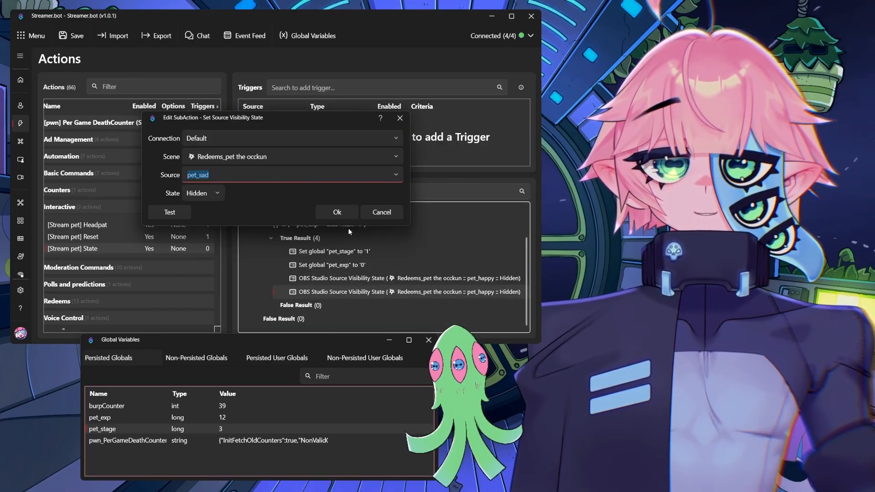
pyautogui.click(337, 212)
# Duplicate the pet_sad visibility sub-action and change the copy to source pet_dead with state Visible
pyautogui.hotkey('ctrl', 'd')
pyautogui.doubleClick(321, 305)
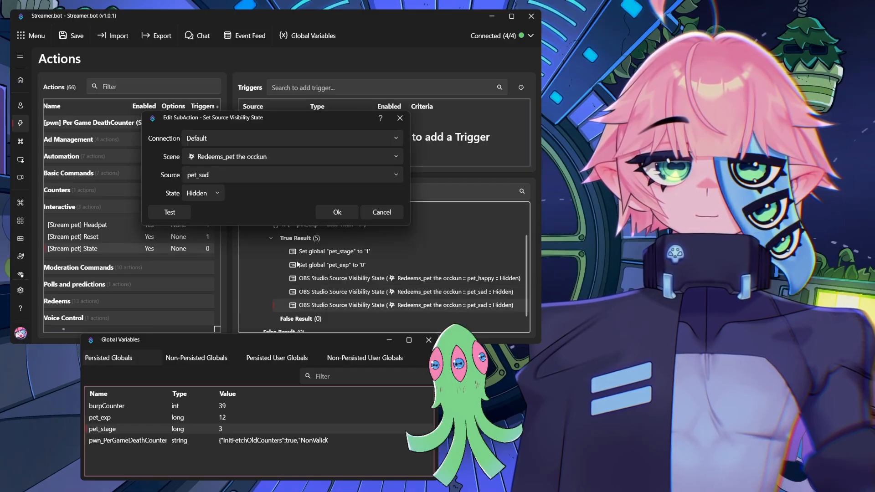
pyautogui.click(391, 175)
pyautogui.click(209, 228)
pyautogui.click(206, 194)
pyautogui.click(204, 210)
pyautogui.click(337, 212)
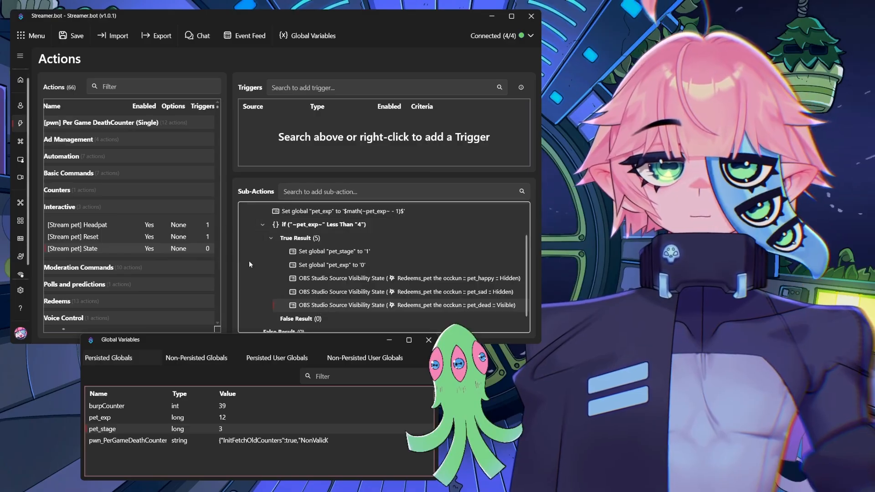
# Collapse the pet_stage Equals 2 check together with its nested results in the State action
pyautogui.click(270, 238)
pyautogui.click(254, 236)
pyautogui.click(245, 223)
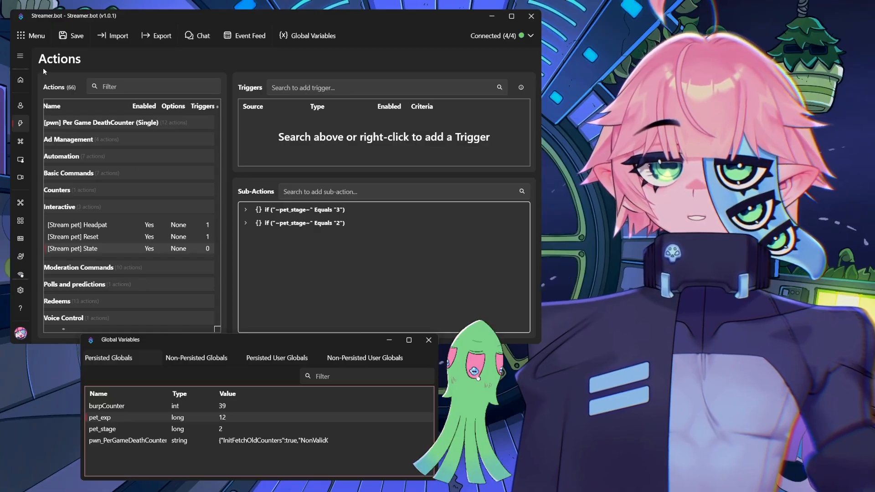
# Start a new timed action in the Timers service and name it pet_timer
pyautogui.click(20, 55)
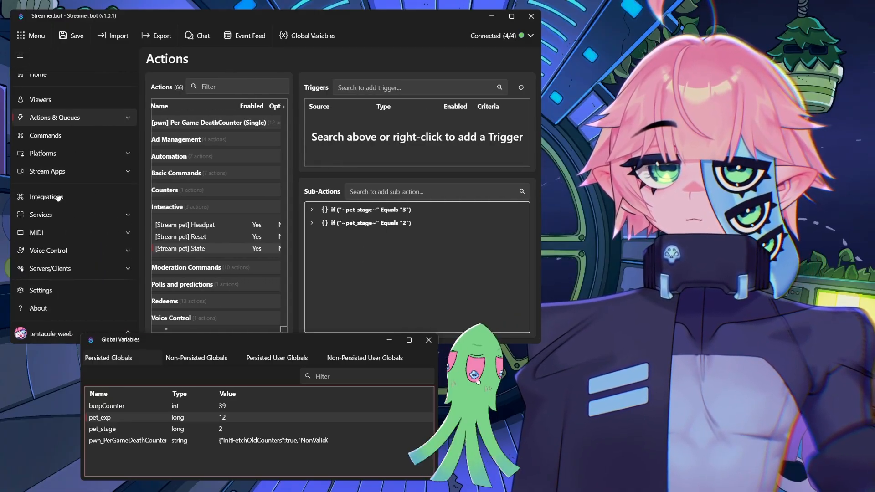
pyautogui.click(55, 219)
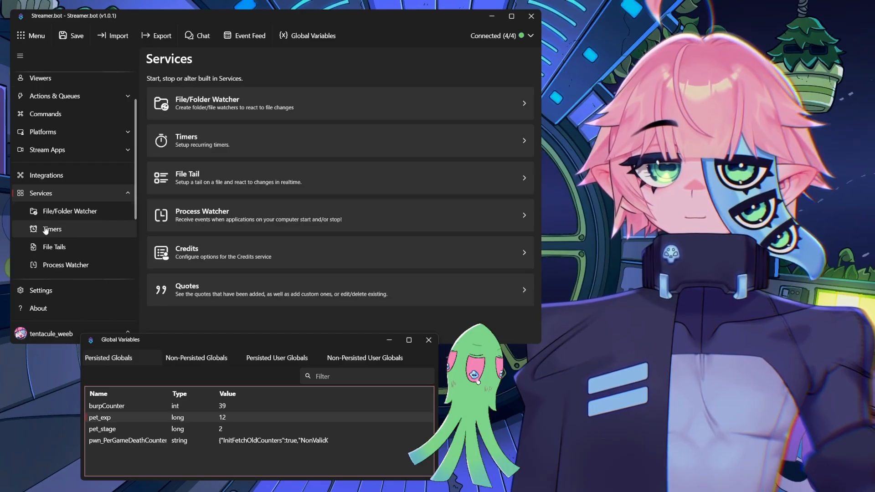
pyautogui.click(53, 229)
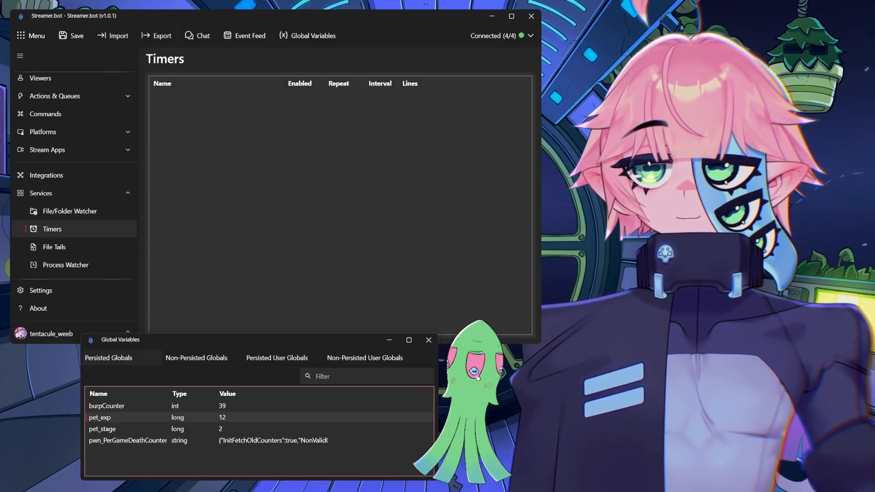
pyautogui.rightClick(236, 133)
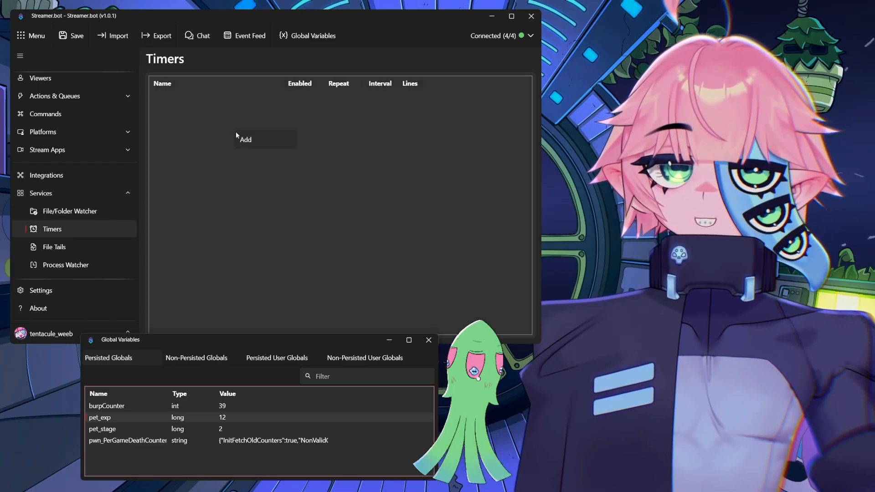
pyautogui.click(246, 141)
pyautogui.write('pe')
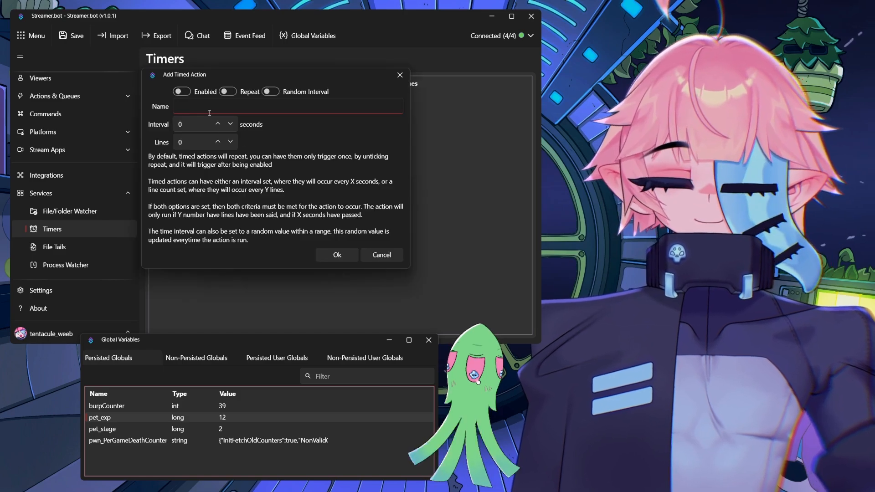
pyautogui.write('t_')
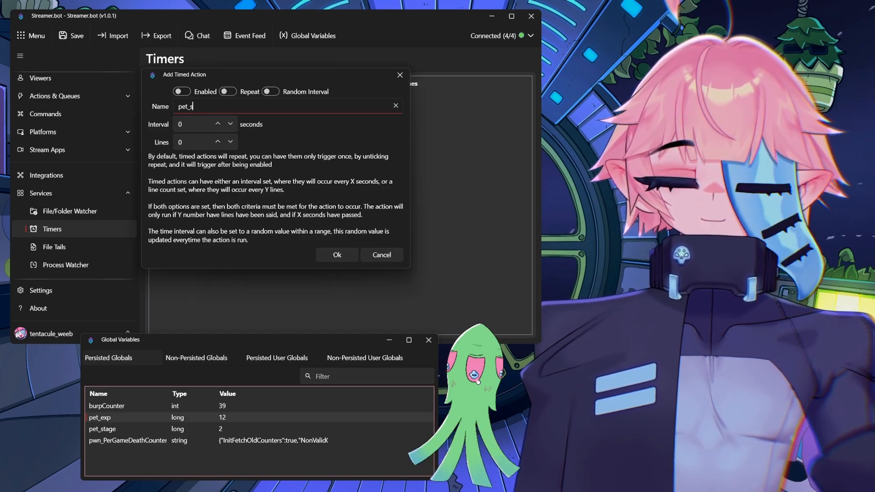
pyautogui.write('s')
pyautogui.press('BackSpace')
pyautogui.write('timer')
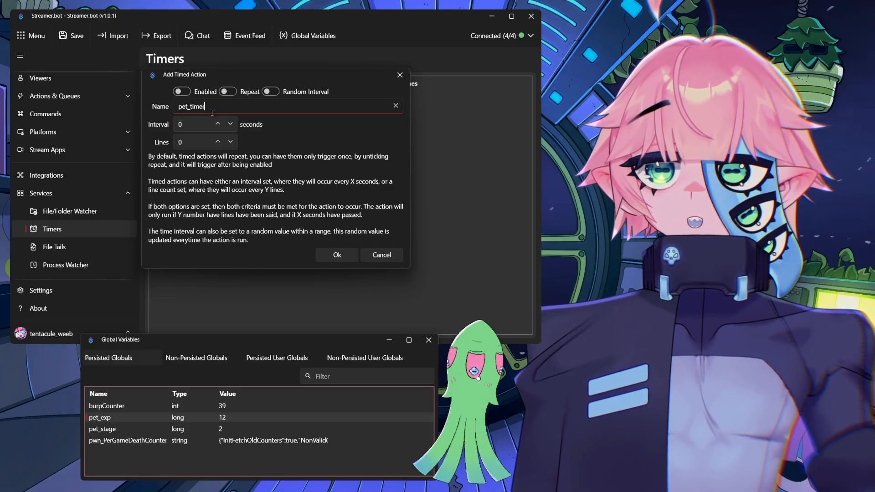
# Set pet_timer's interval to 3 seconds, turn on Enabled and Repeat, and save the timer
pyautogui.click(193, 126)
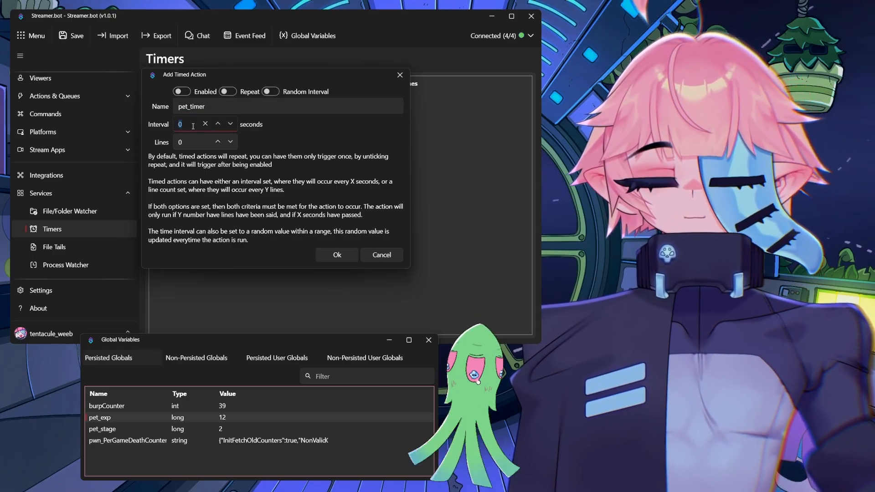
pyautogui.write('3')
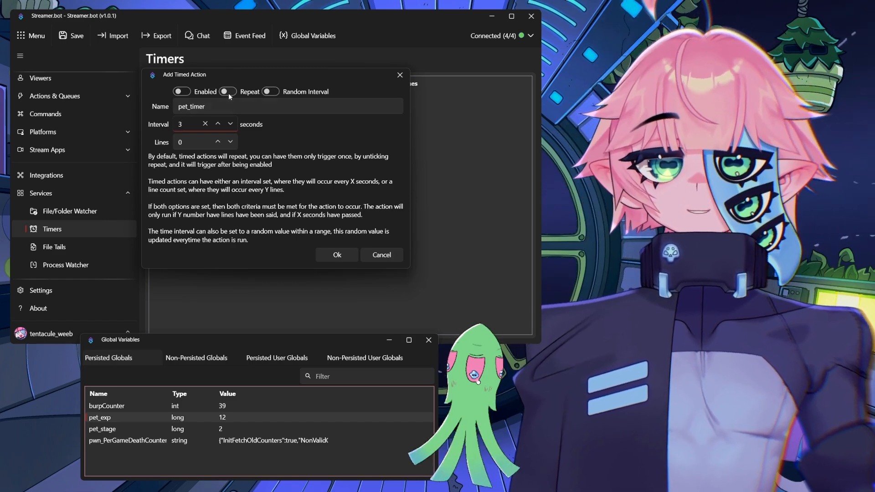
pyautogui.click(182, 92)
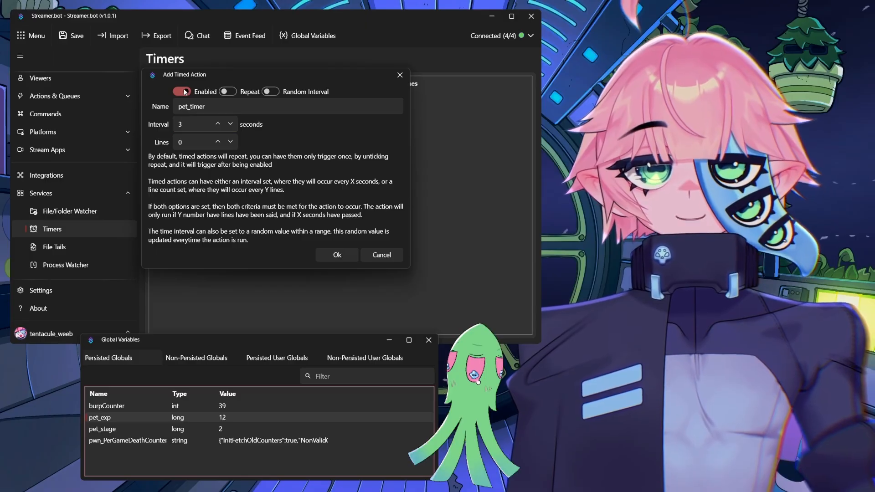
pyautogui.click(228, 91)
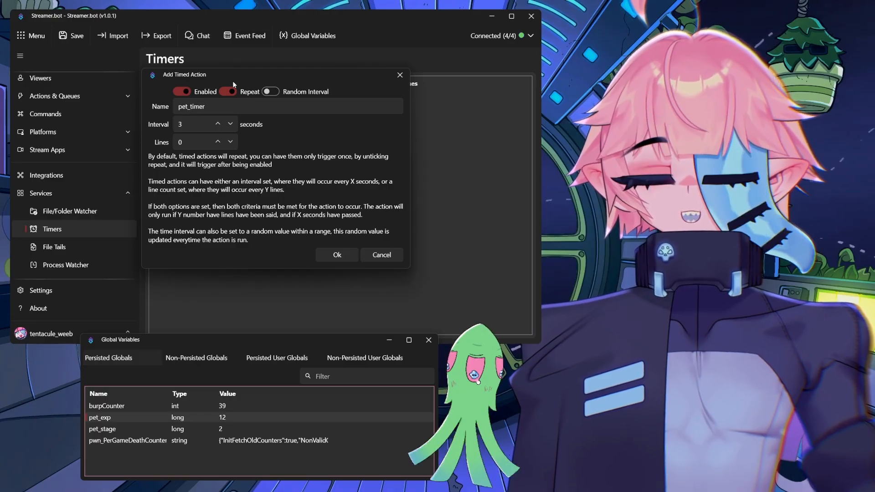
pyautogui.click(337, 255)
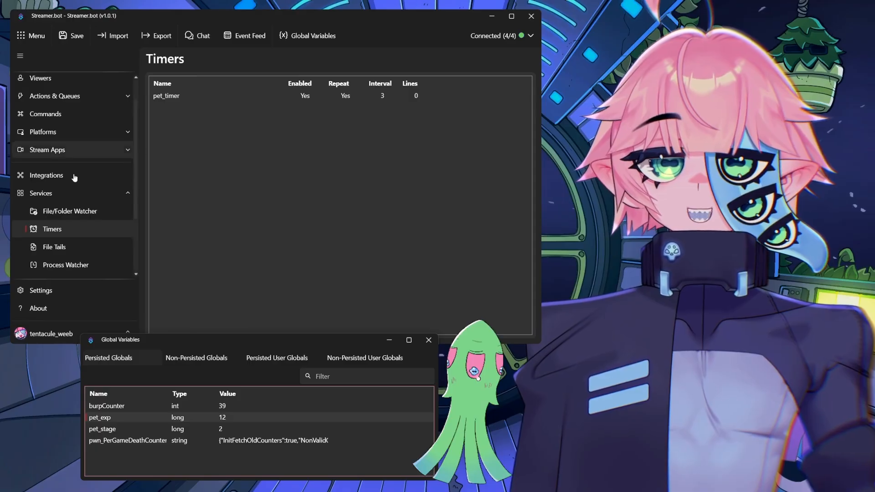
# Add a Core Timed Actions trigger using pet_timer to the [Stream pet] State action
pyautogui.scroll(1, 69, 173)
pyautogui.click(50, 126)
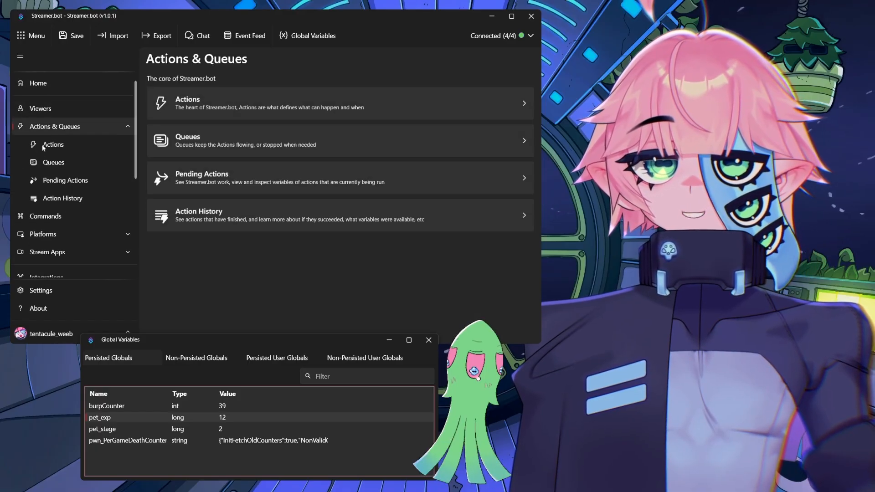
pyautogui.click(53, 144)
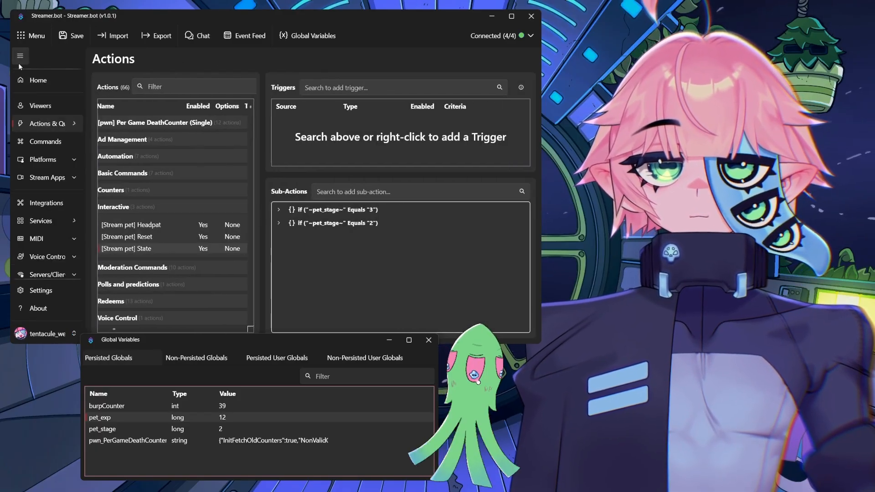
pyautogui.rightClick(297, 132)
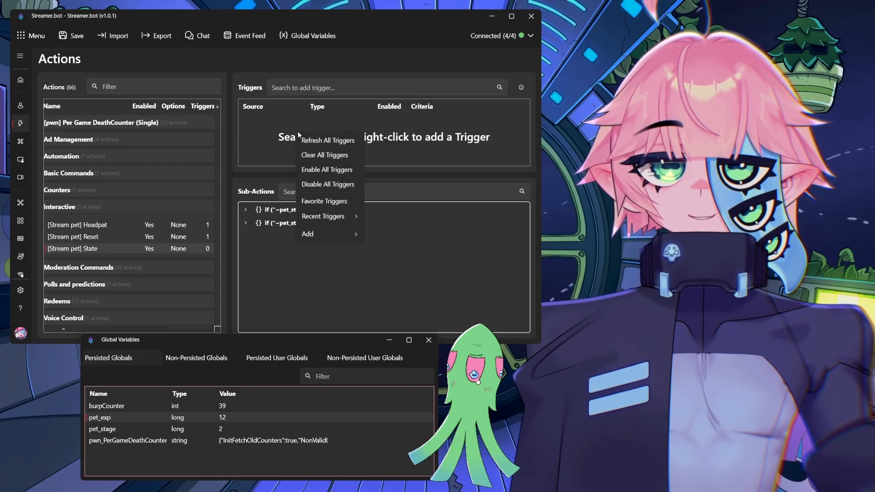
pyautogui.moveTo(343, 237)
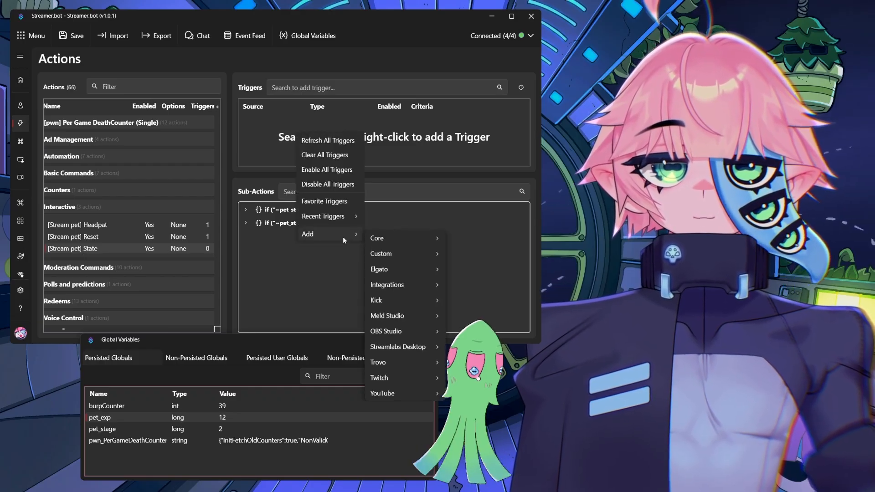
pyautogui.moveTo(401, 236)
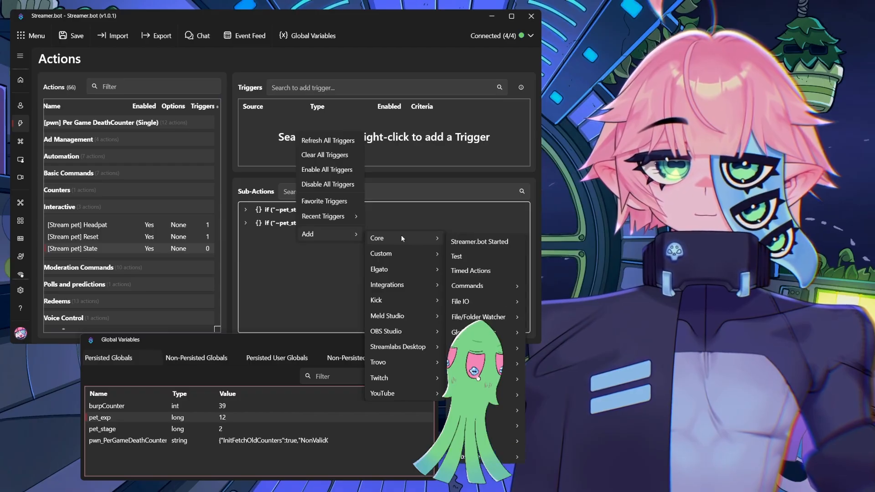
pyautogui.click(479, 271)
pyautogui.click(239, 169)
pyautogui.click(194, 200)
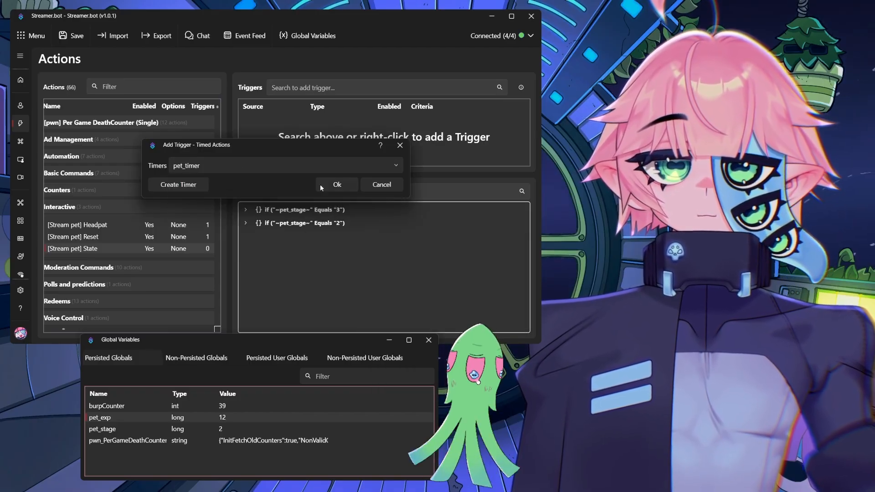
pyautogui.click(337, 185)
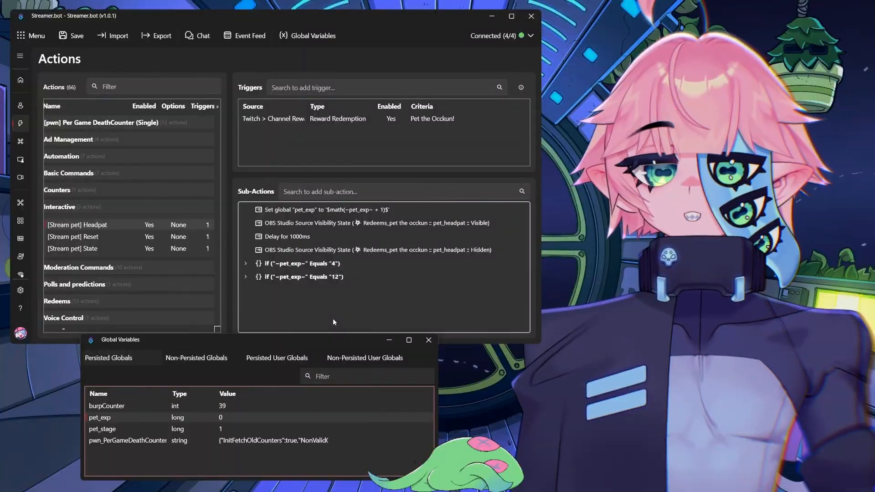
# Test the Headpat action's Pet the Occkun! reward redemption trigger repeatedly to raise pet_exp
pyautogui.rightClick(317, 120)
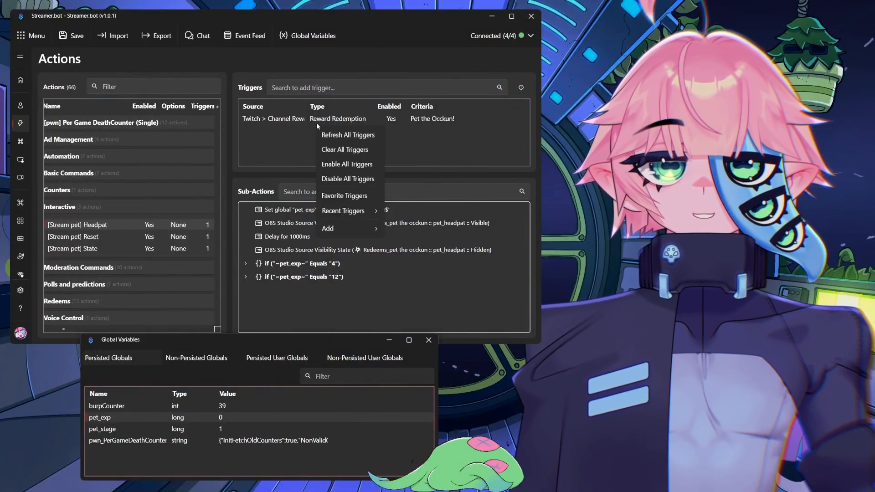
pyautogui.click(321, 129)
pyautogui.rightClick(330, 119)
pyautogui.click(339, 126)
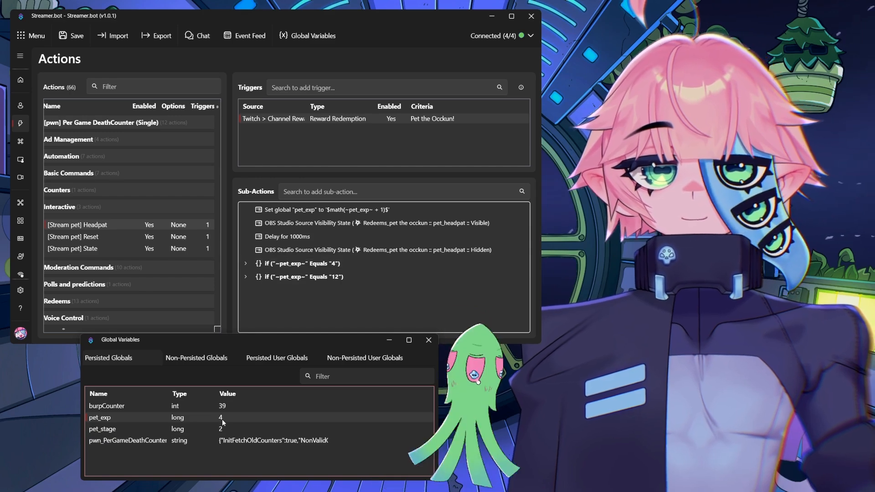
pyautogui.rightClick(331, 119)
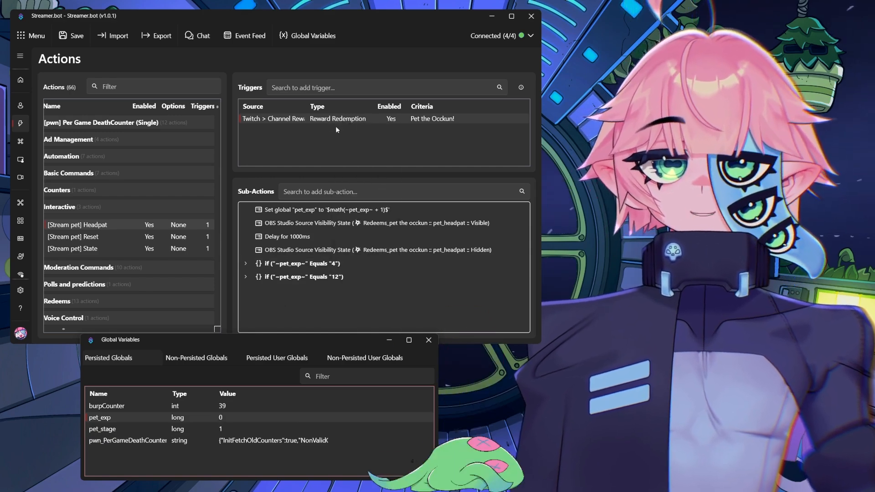
pyautogui.click(339, 131)
pyautogui.rightClick(350, 122)
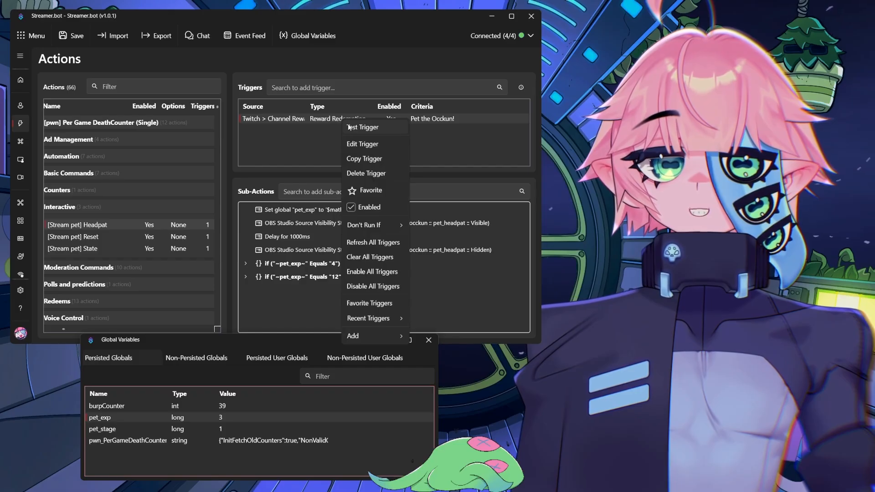
pyautogui.click(355, 125)
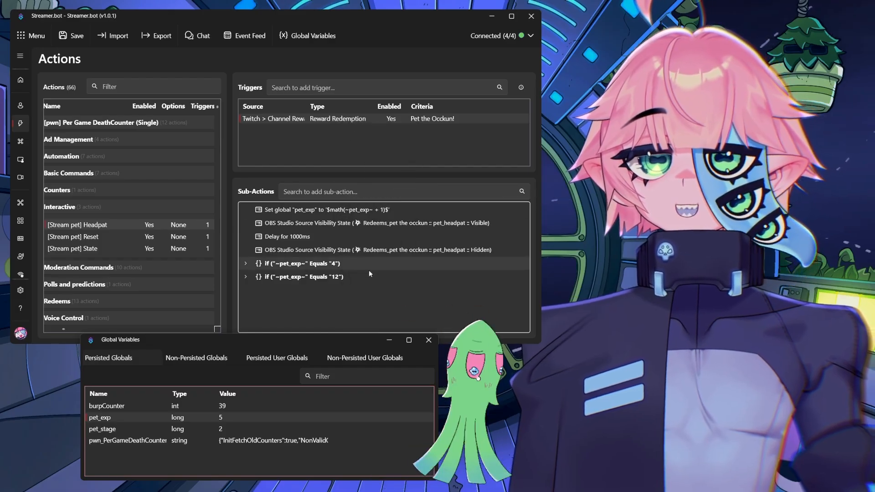